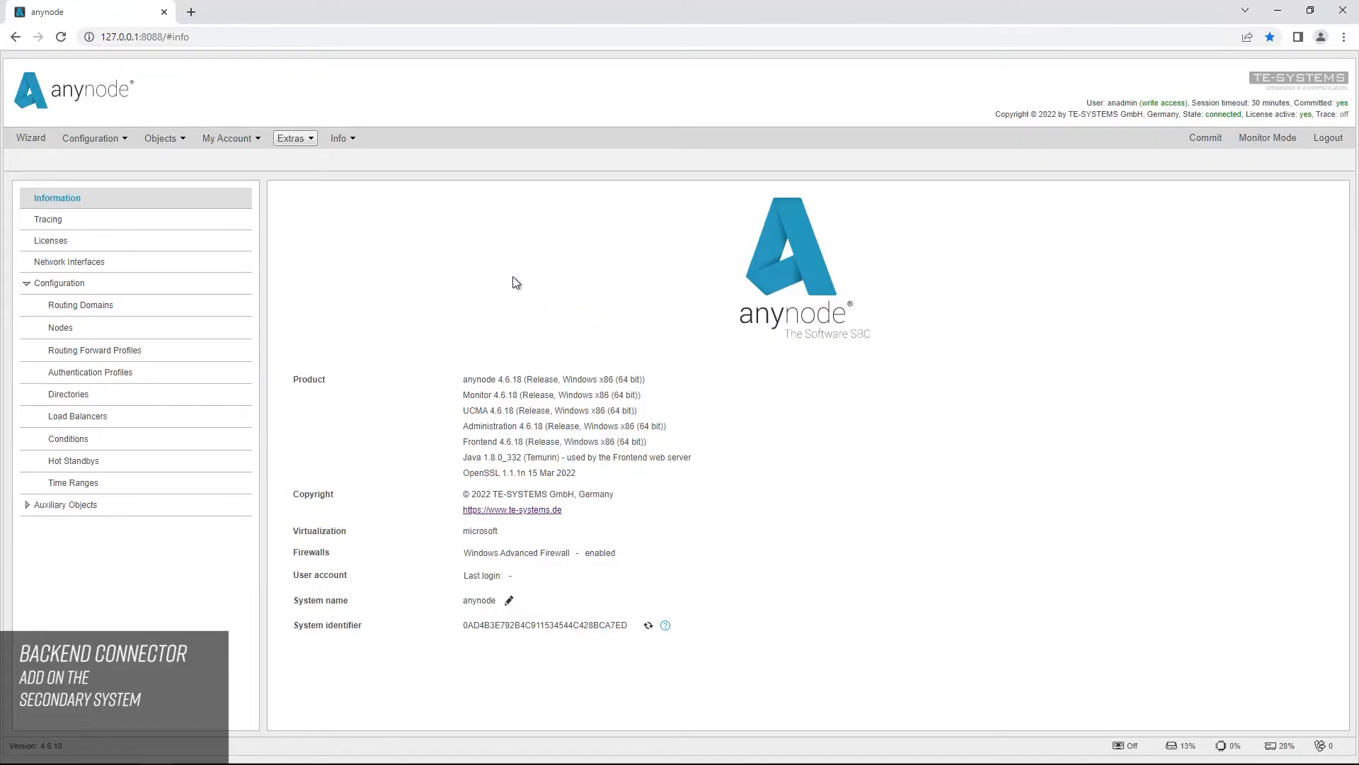
# Step: Start a new local backend connector for replicating the anynode configuration from another system to this one
pyautogui.click(311, 141)
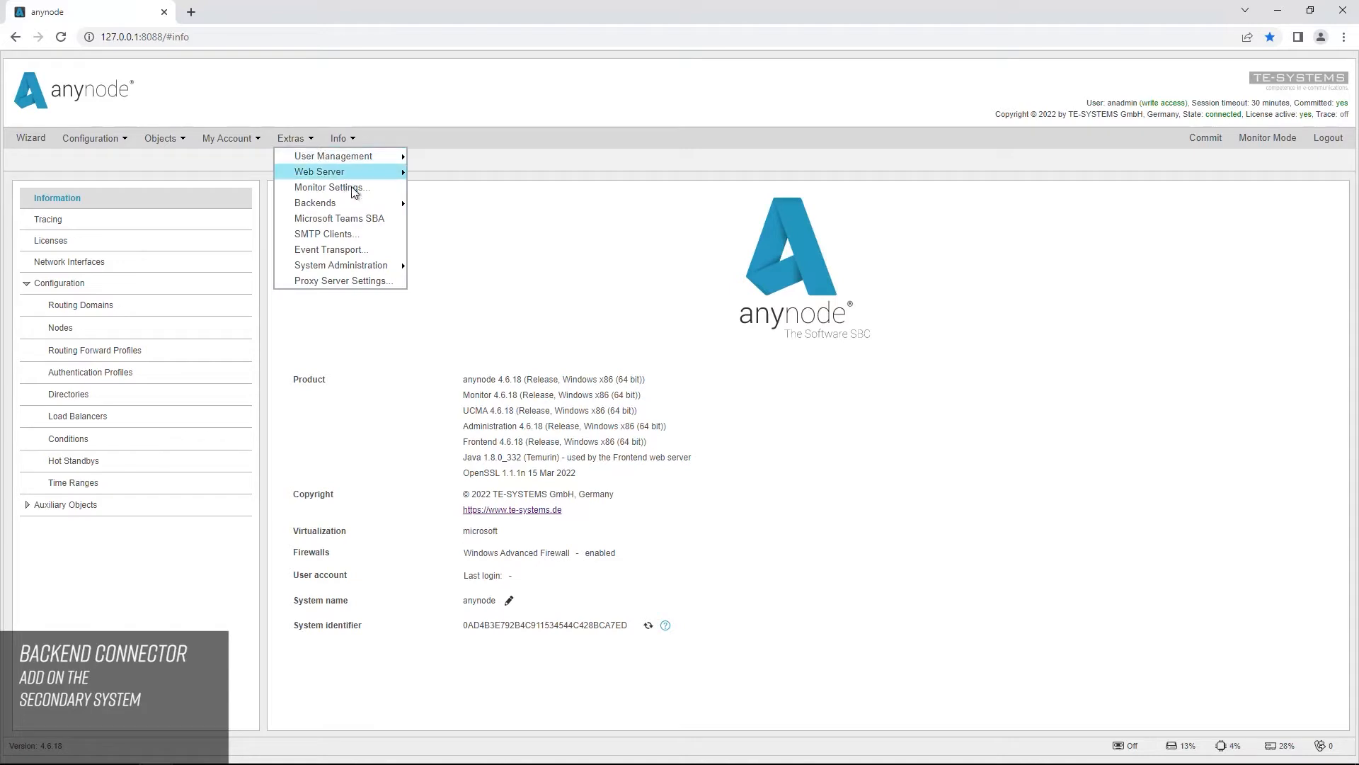
pyautogui.moveTo(381, 204)
pyautogui.moveTo(491, 203)
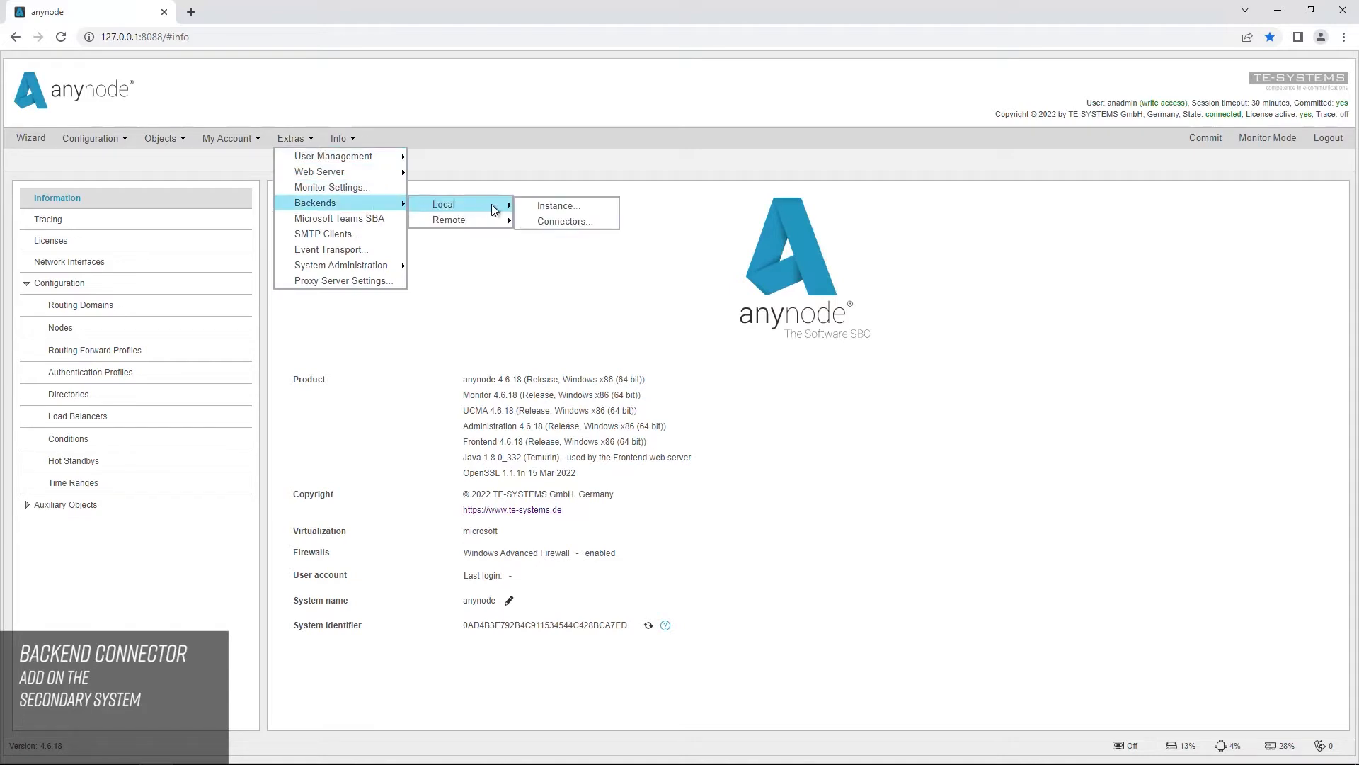
pyautogui.click(607, 225)
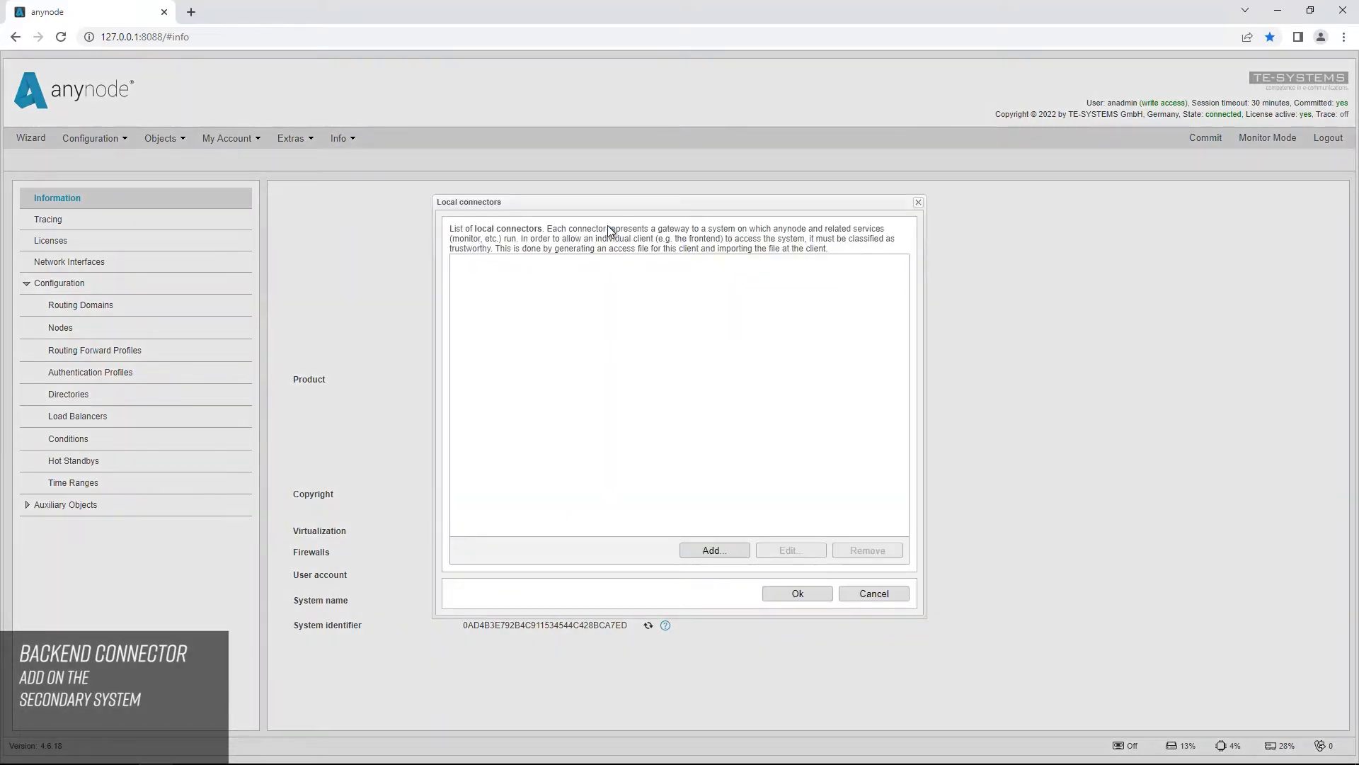
pyautogui.click(744, 556)
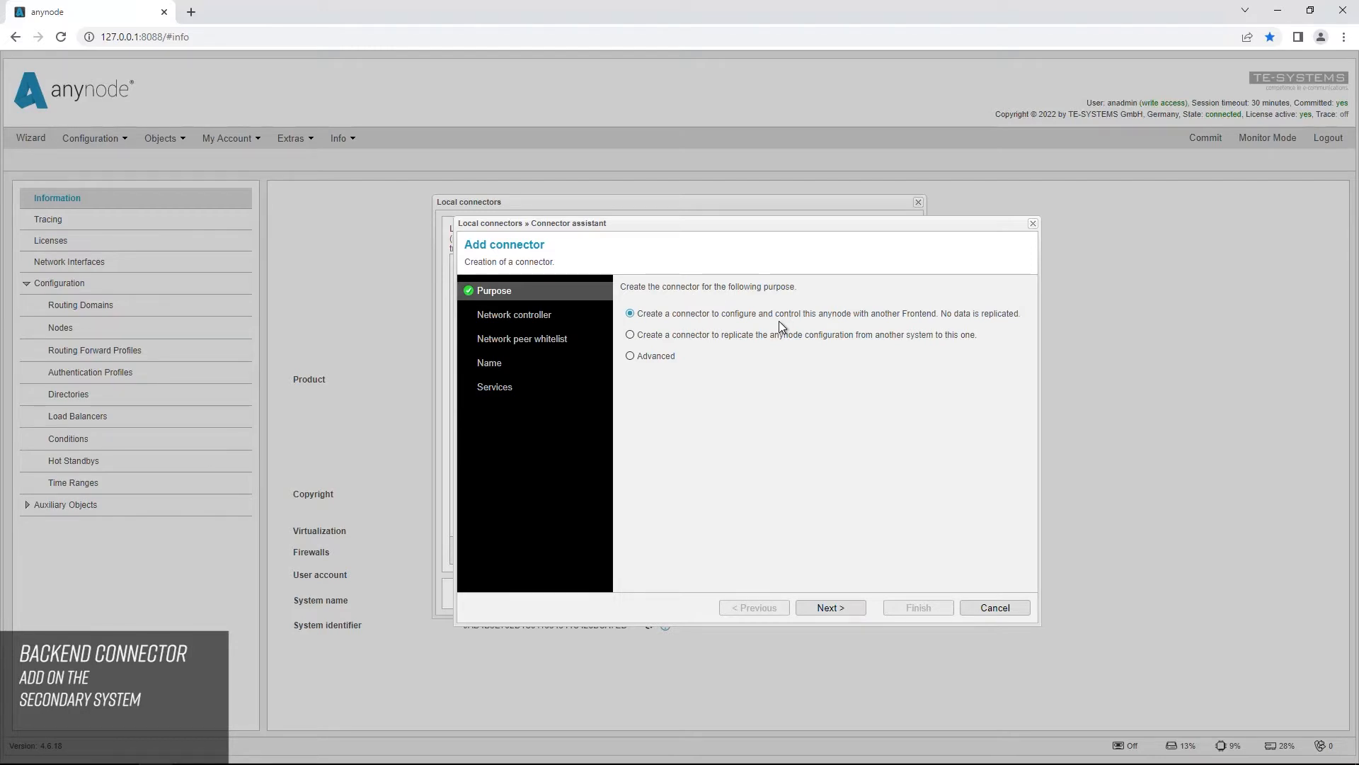
pyautogui.click(630, 336)
pyautogui.click(852, 607)
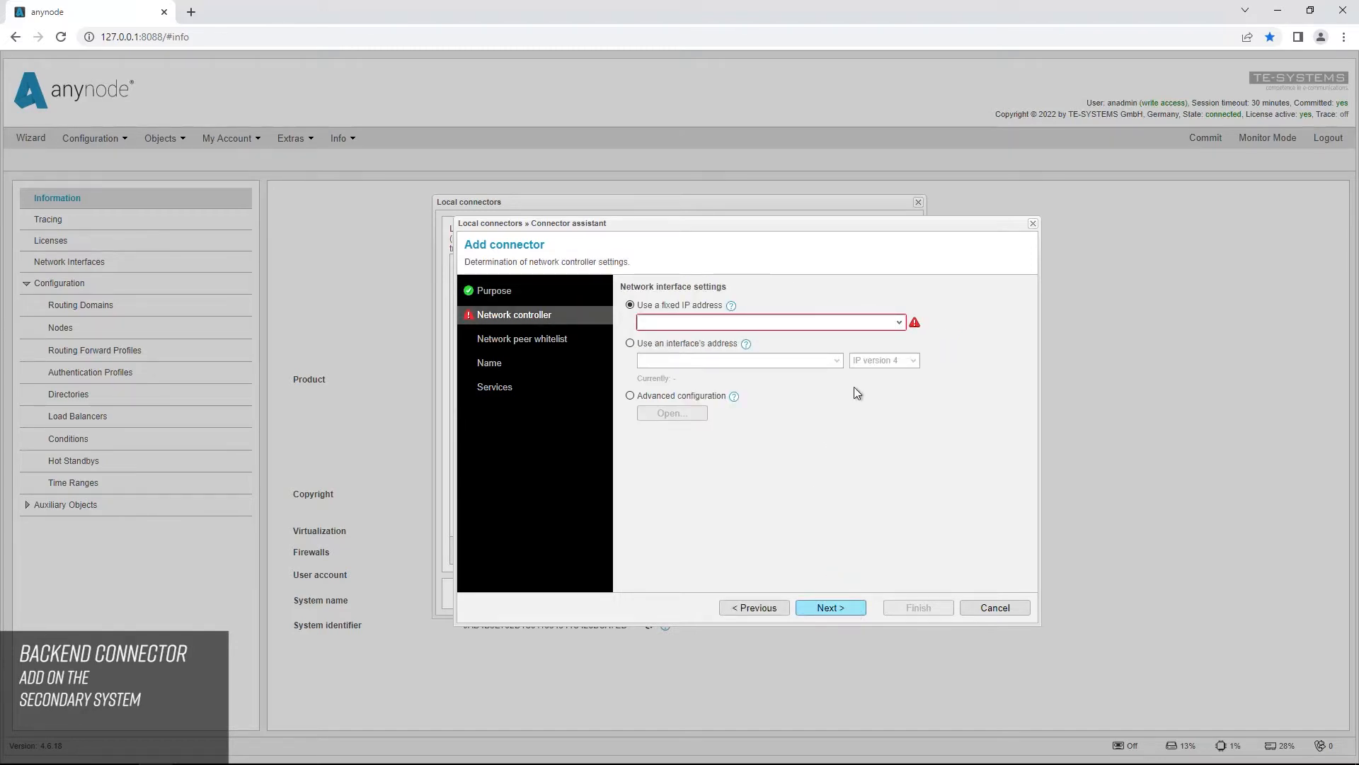
# Step: Give the connector the fixed IP address 10.1.9.18, leave the network peer whitelist inactive and use the name Replica
pyautogui.click(899, 323)
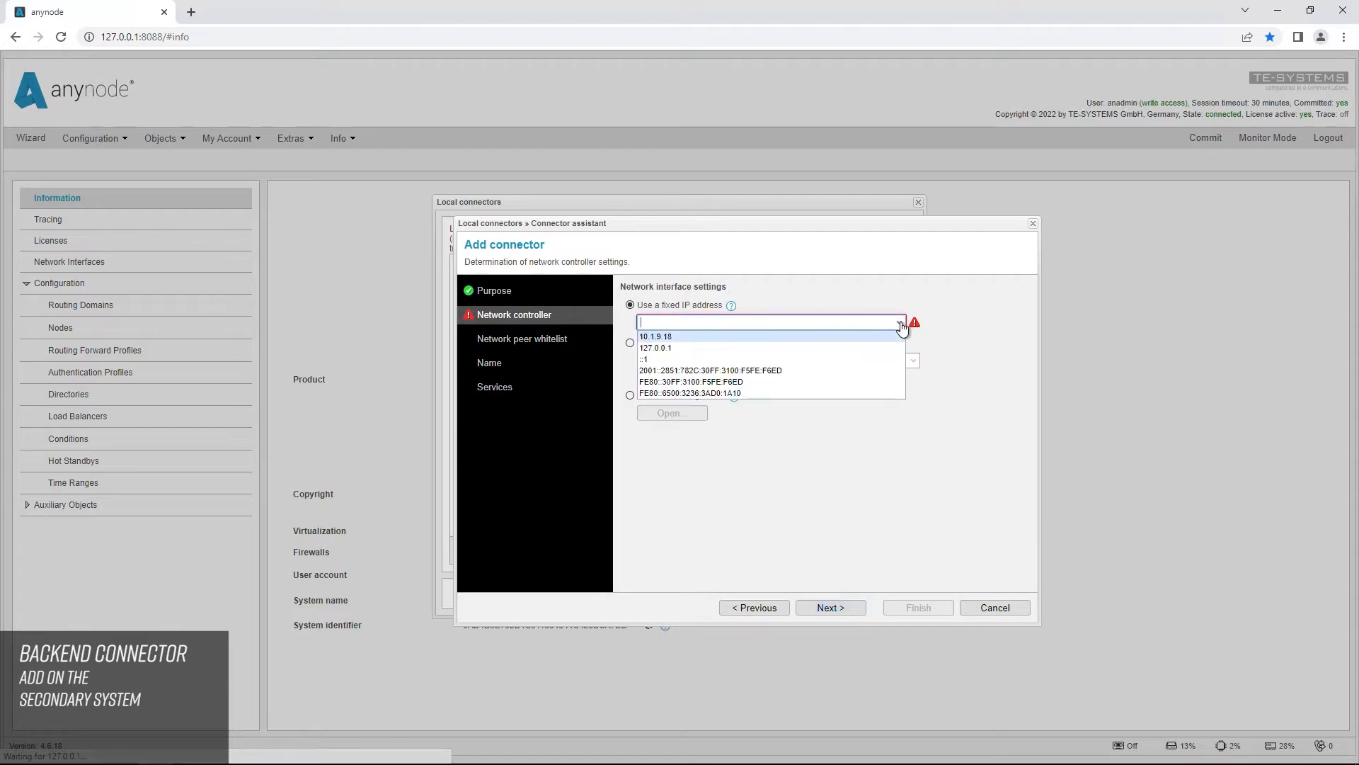
pyautogui.click(696, 336)
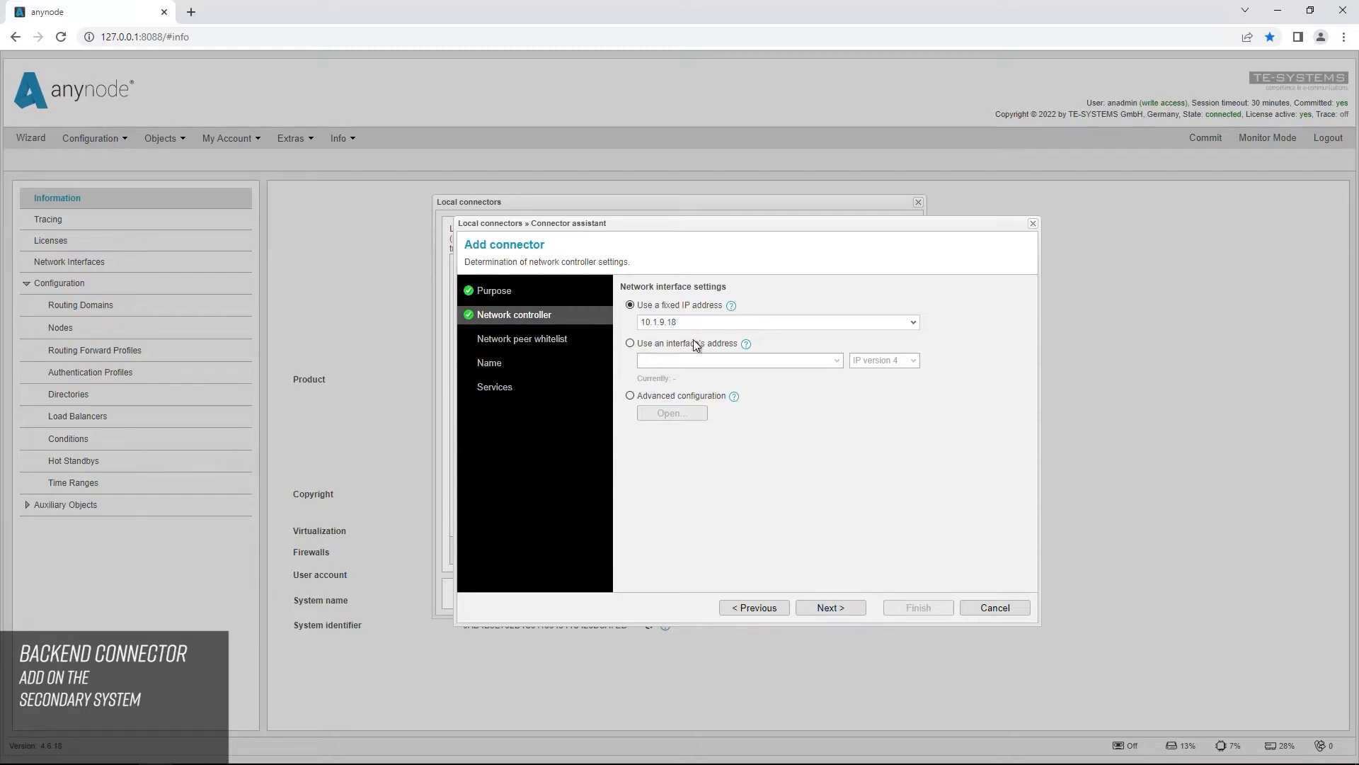
pyautogui.click(852, 612)
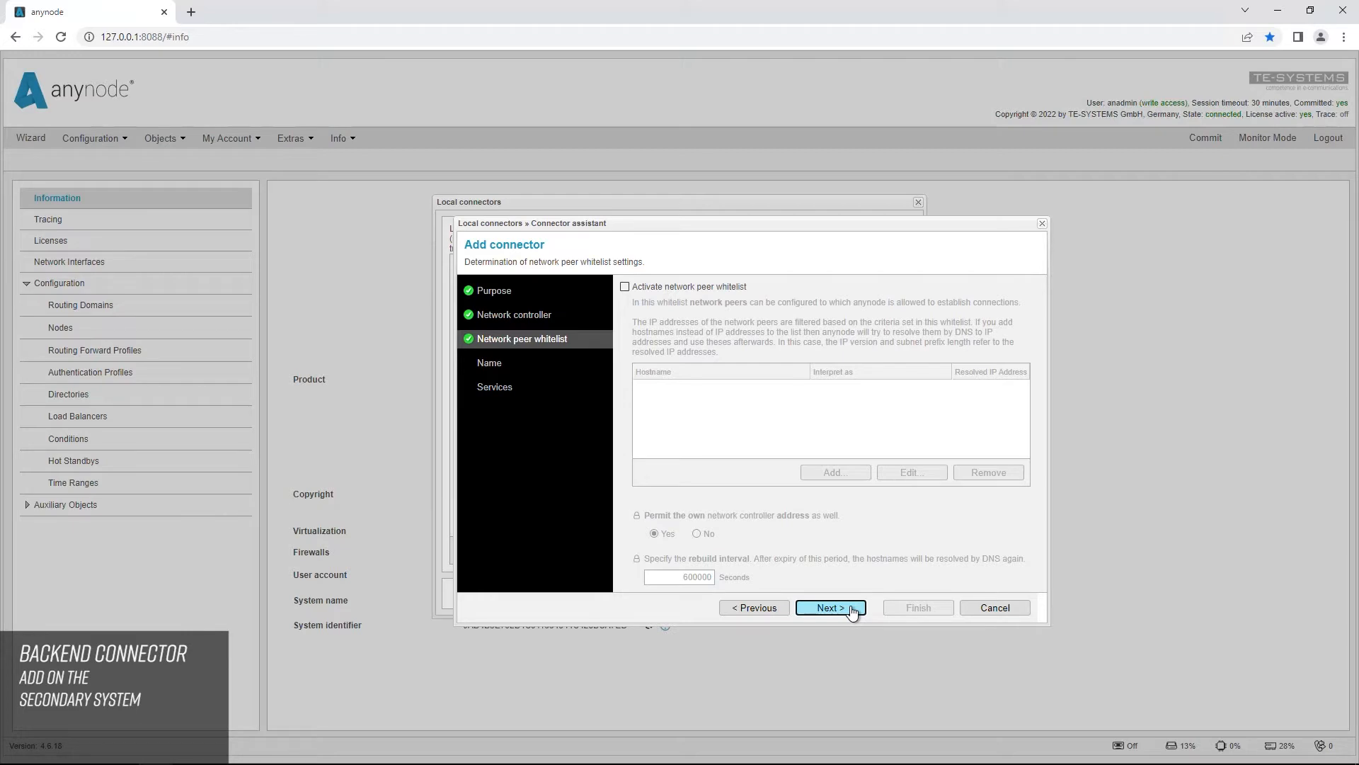
pyautogui.click(852, 611)
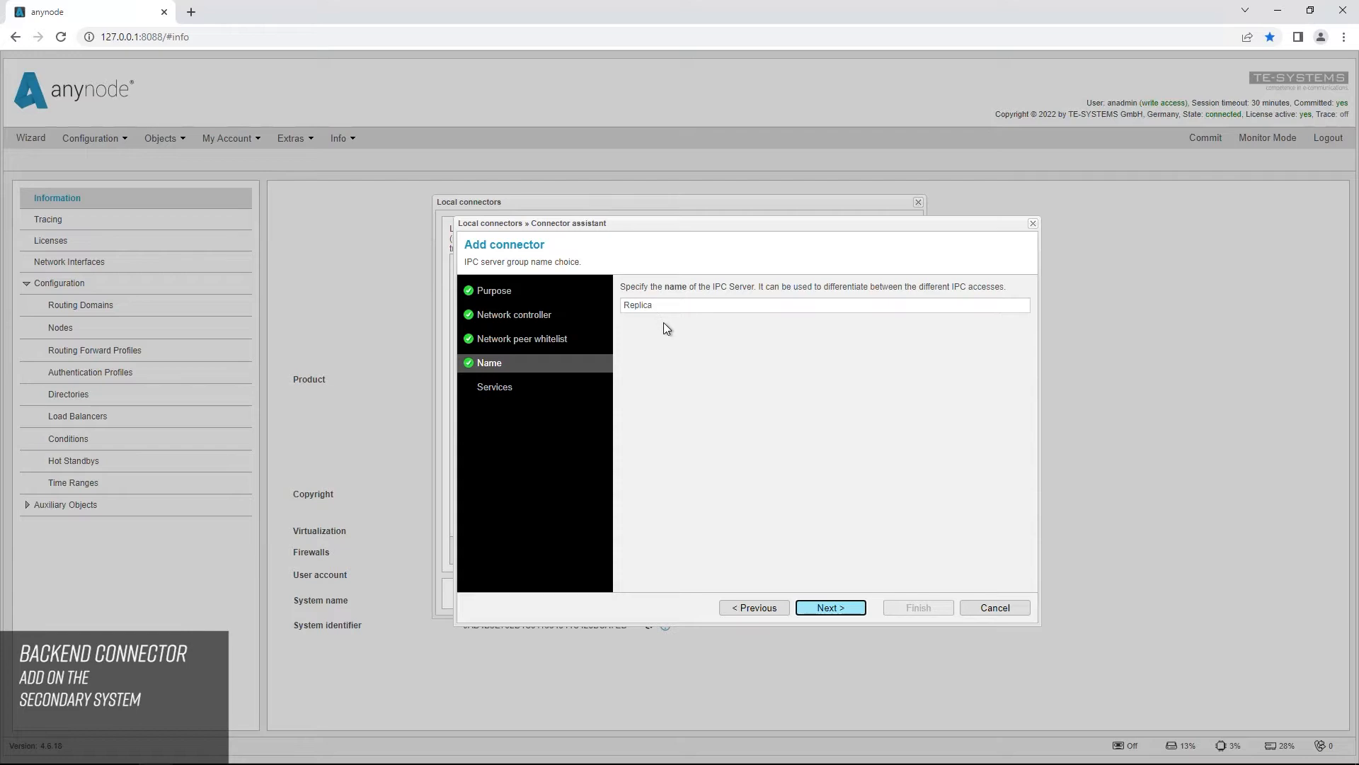
pyautogui.click(848, 609)
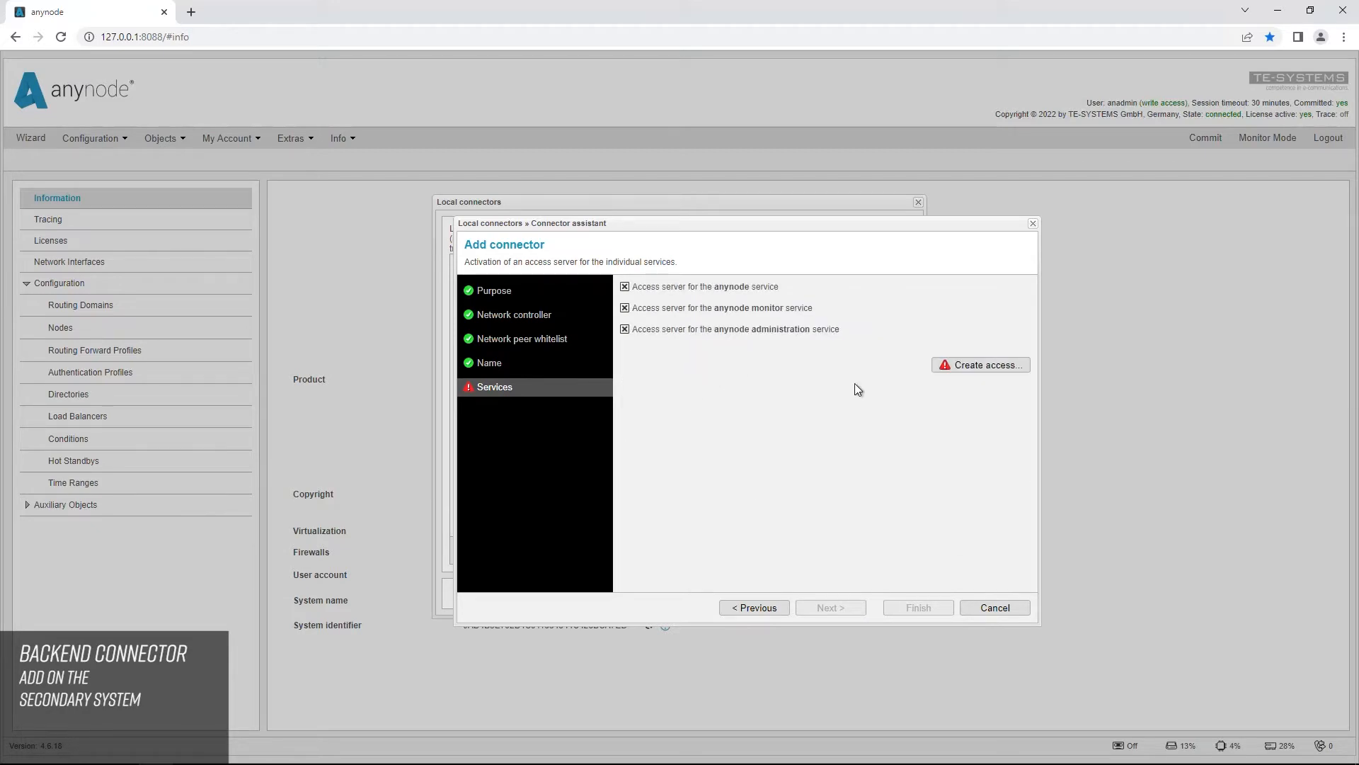
# Step: Create an access for all three services with the target system name Windows, accepting the default certificate validity period
pyautogui.click(991, 366)
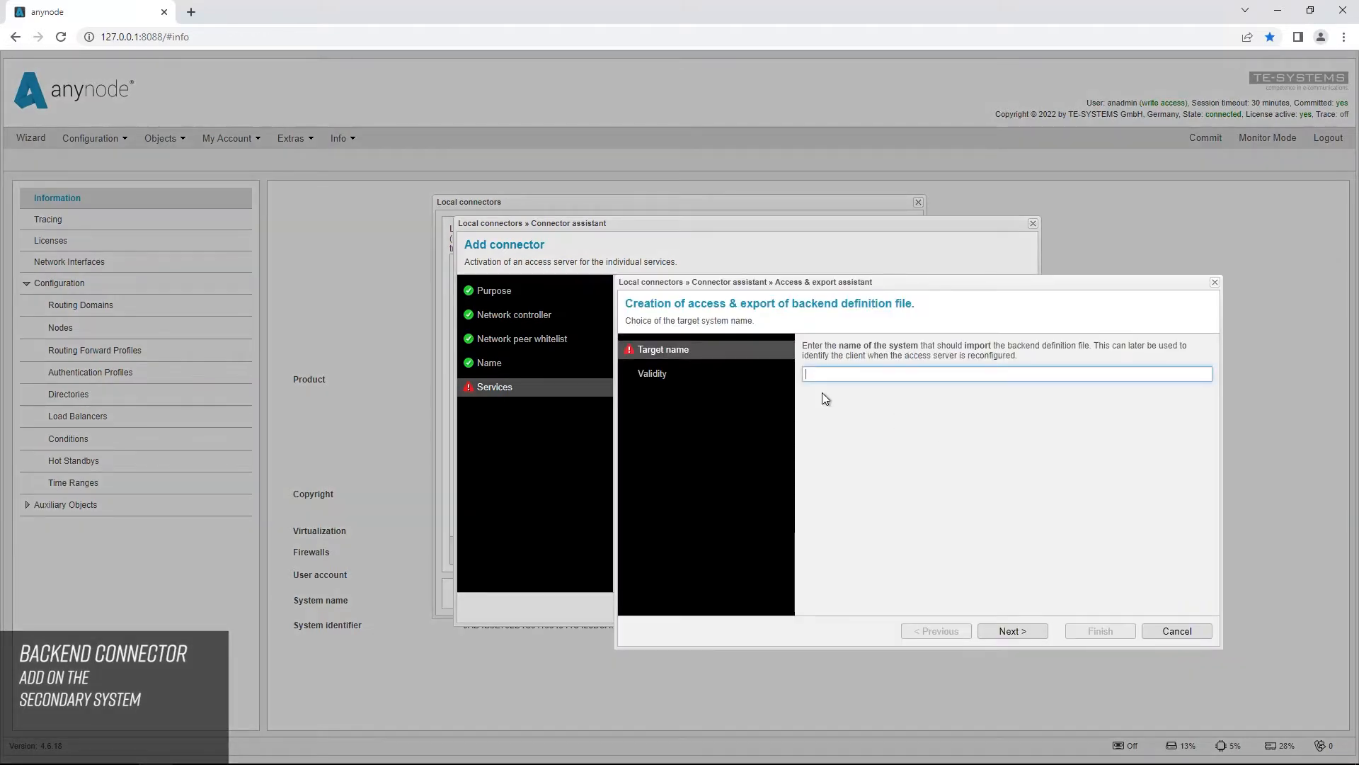
pyautogui.write('Windows')
pyautogui.click(851, 385)
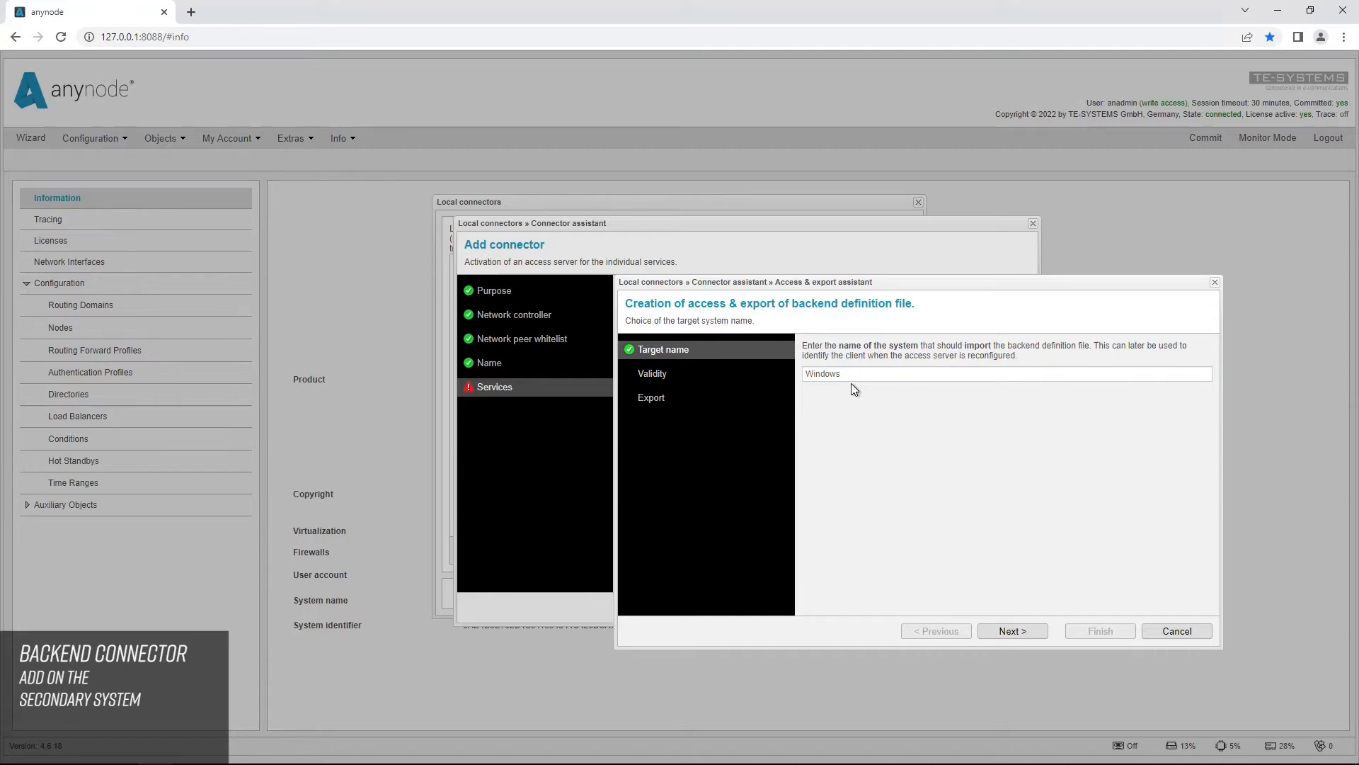
pyautogui.click(1035, 639)
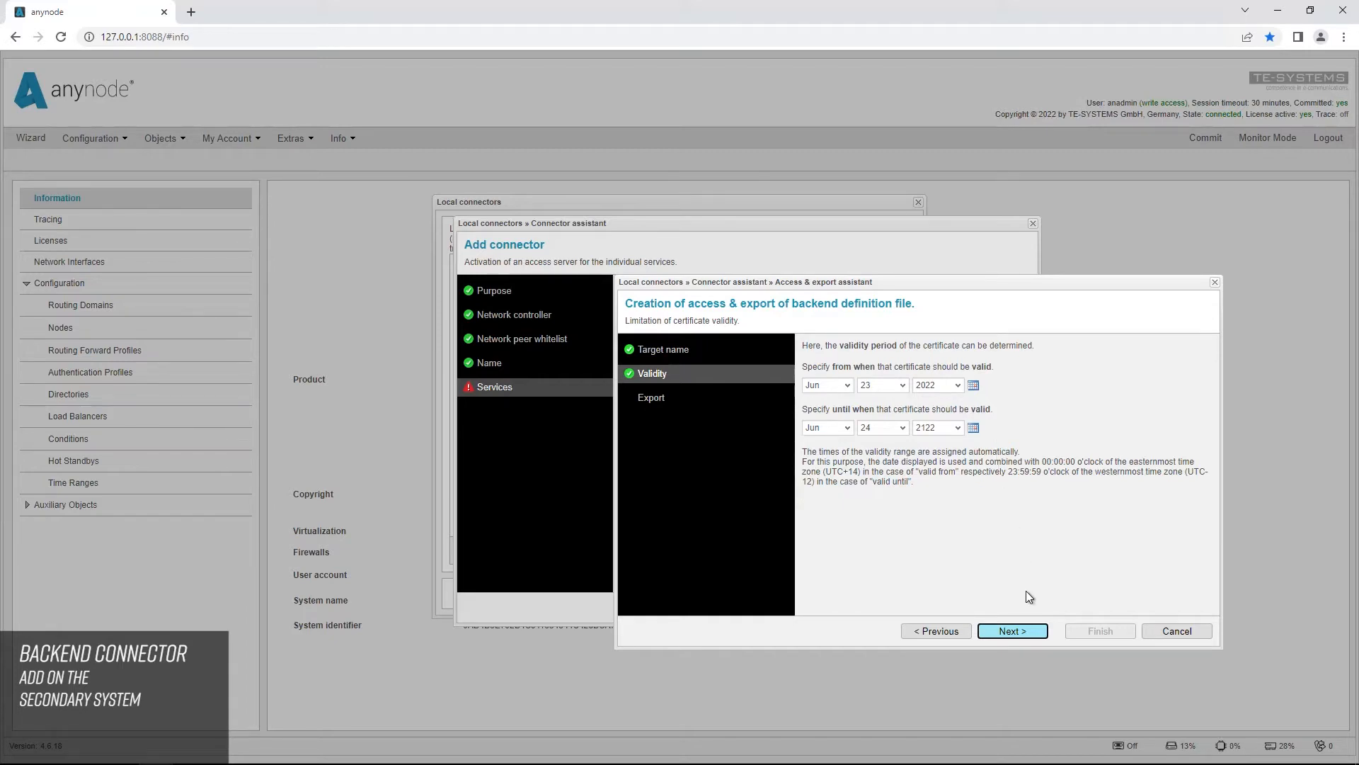
pyautogui.click(1031, 633)
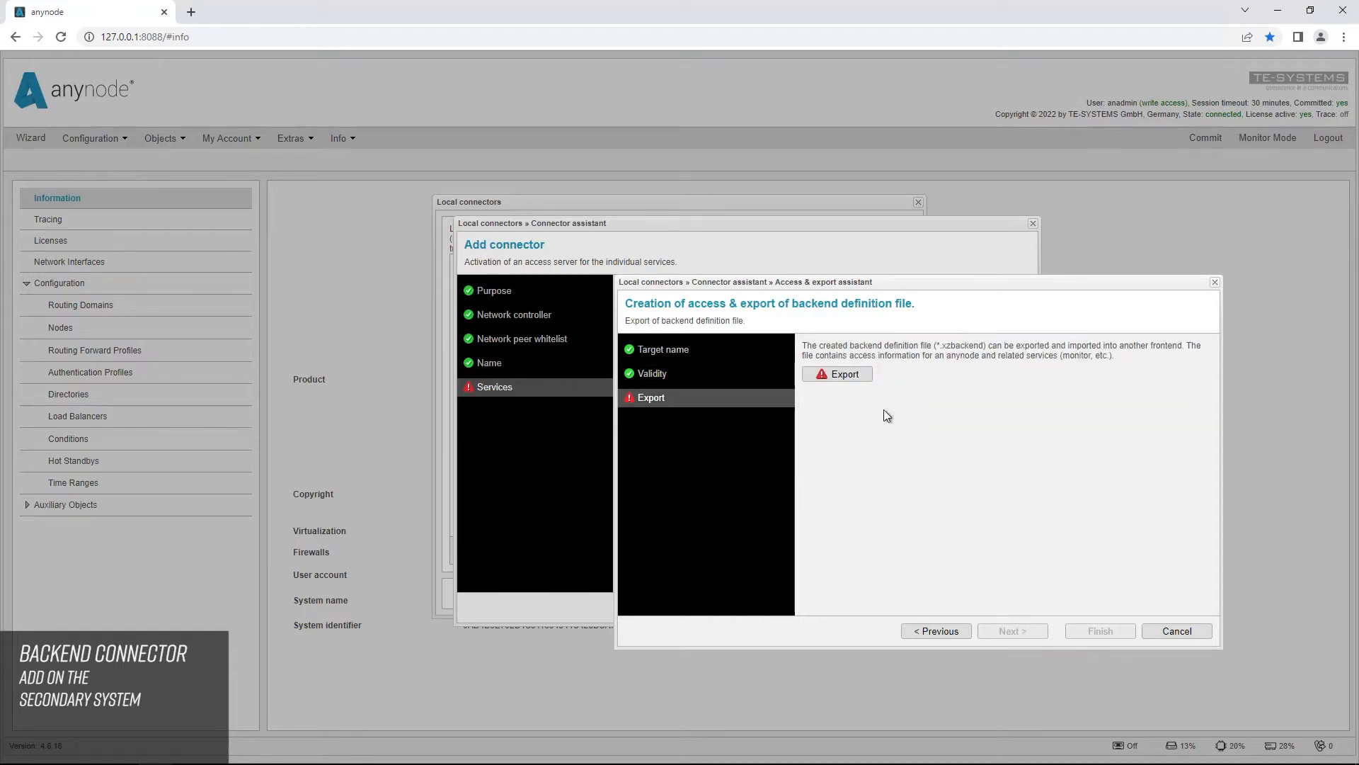
# Step: Export the backend definition file, then finish the access and the connector and save the local connectors list
pyautogui.click(862, 380)
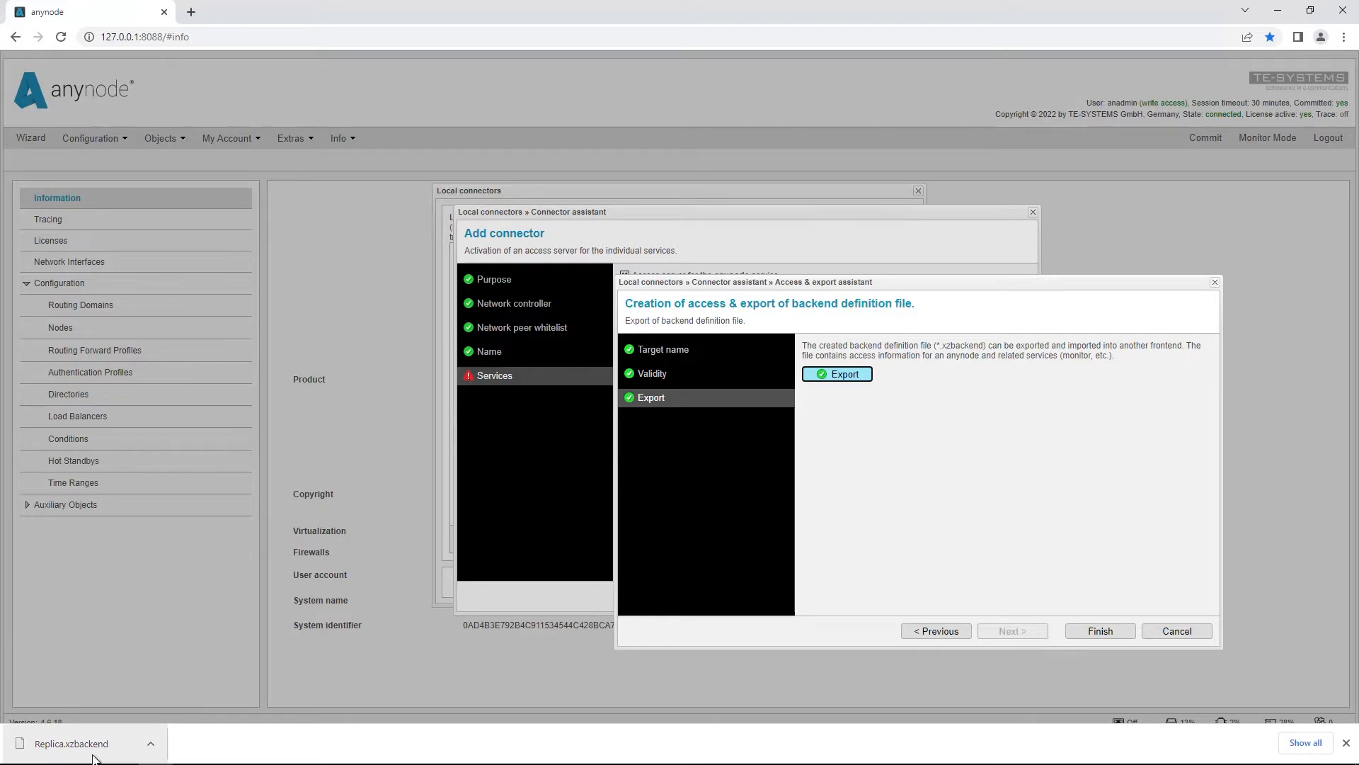
pyautogui.click(1348, 743)
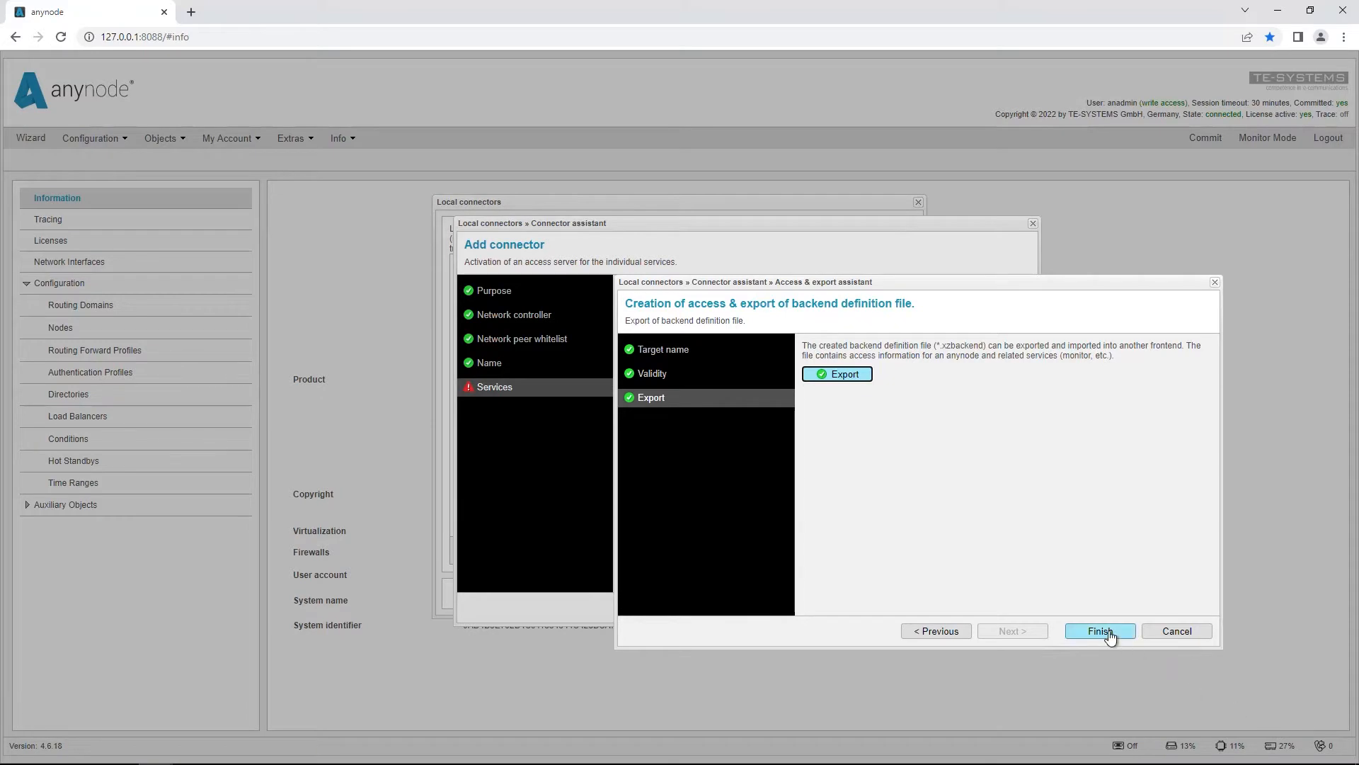
pyautogui.click(1101, 631)
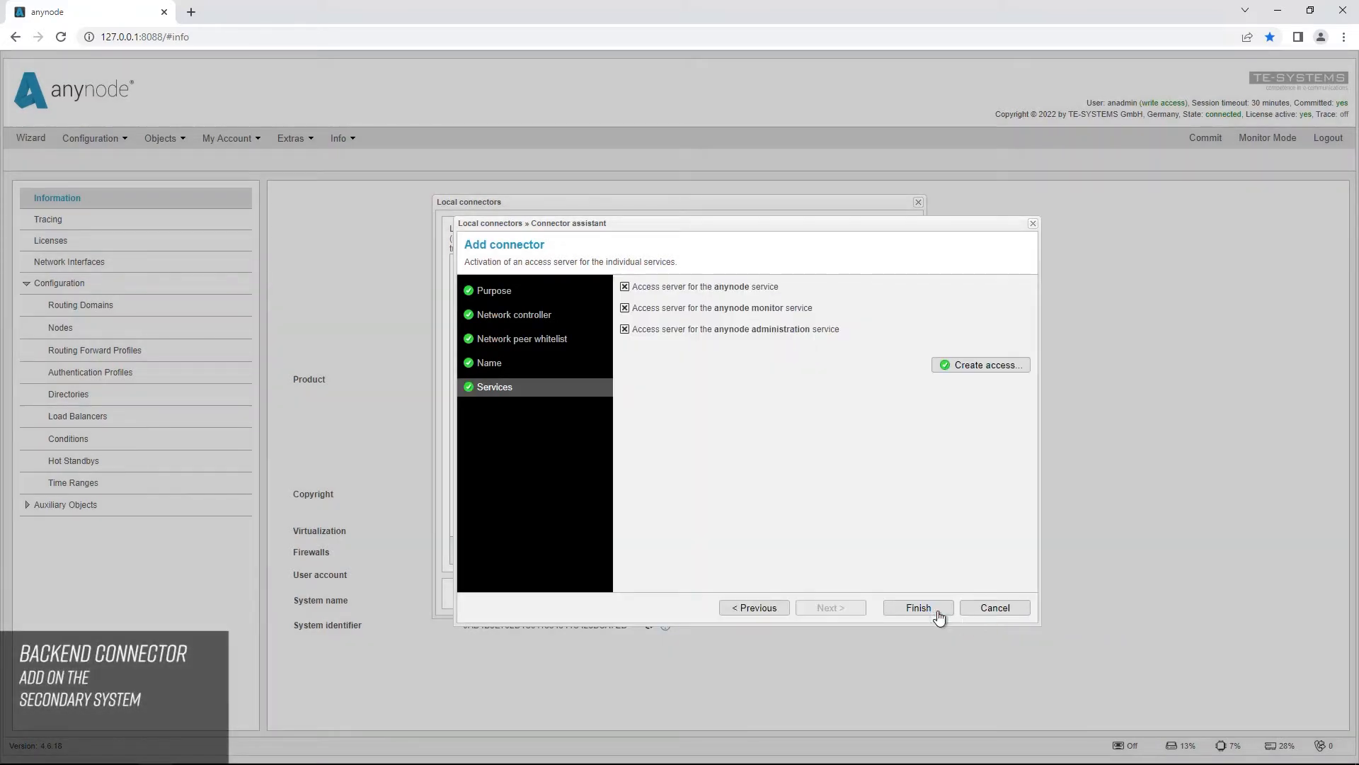
pyautogui.click(919, 608)
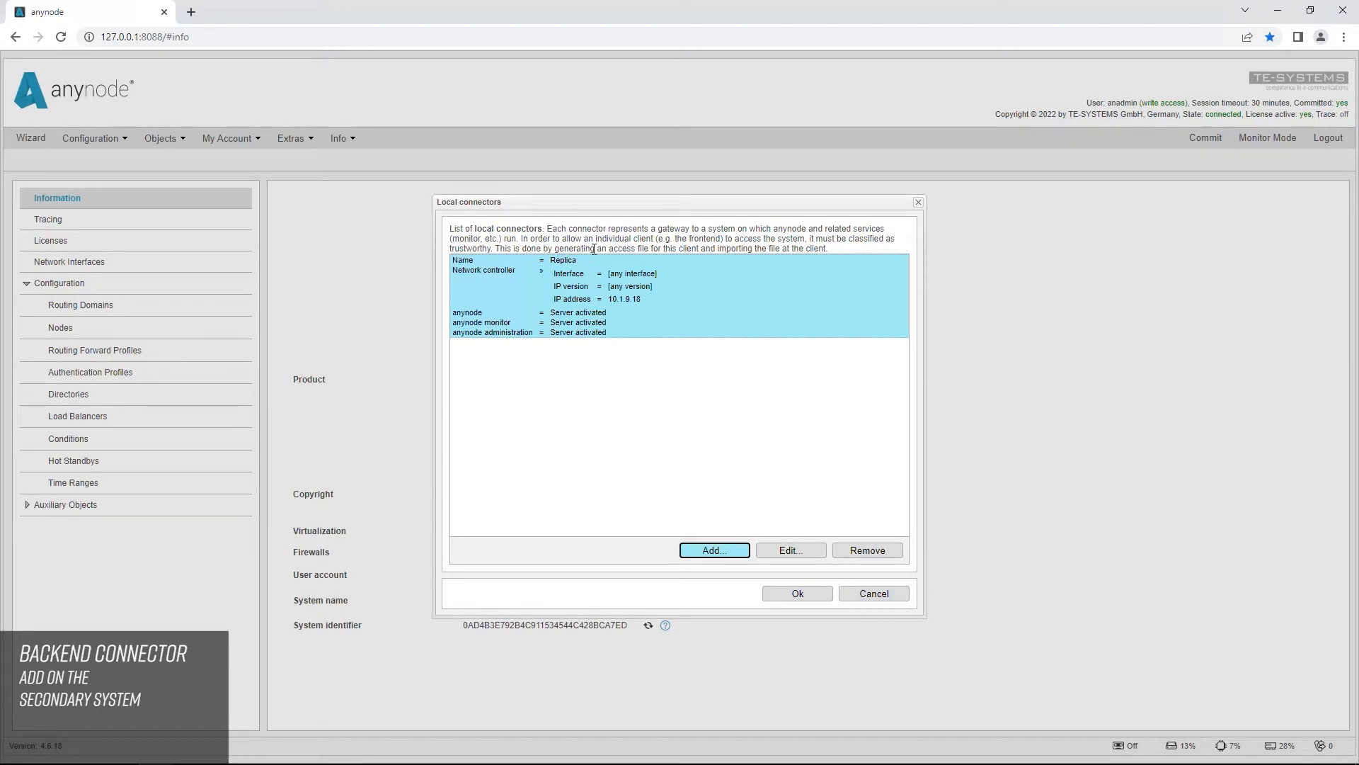
pyautogui.click(814, 595)
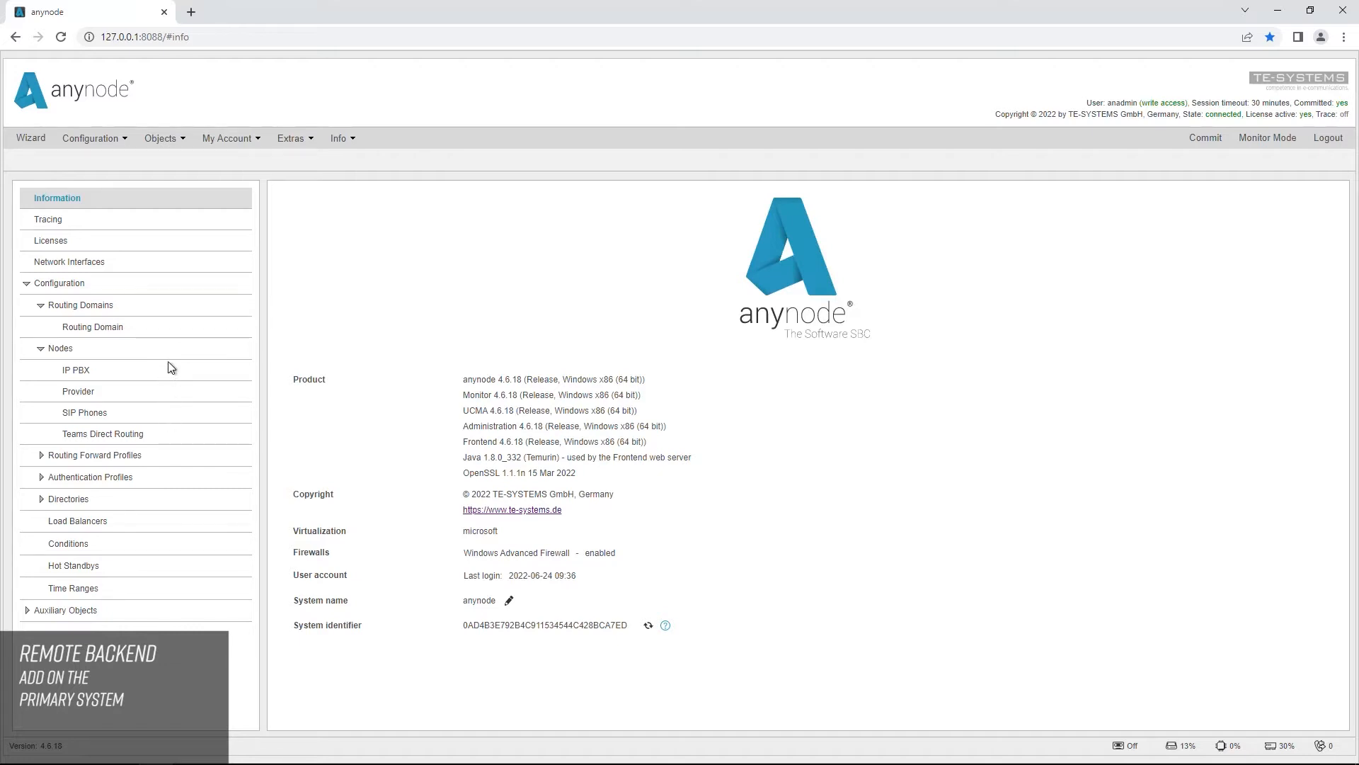
# Step: On the primary system, import the backend definition file Replica.xzbackend from Downloads as a remote backend
pyautogui.click(305, 139)
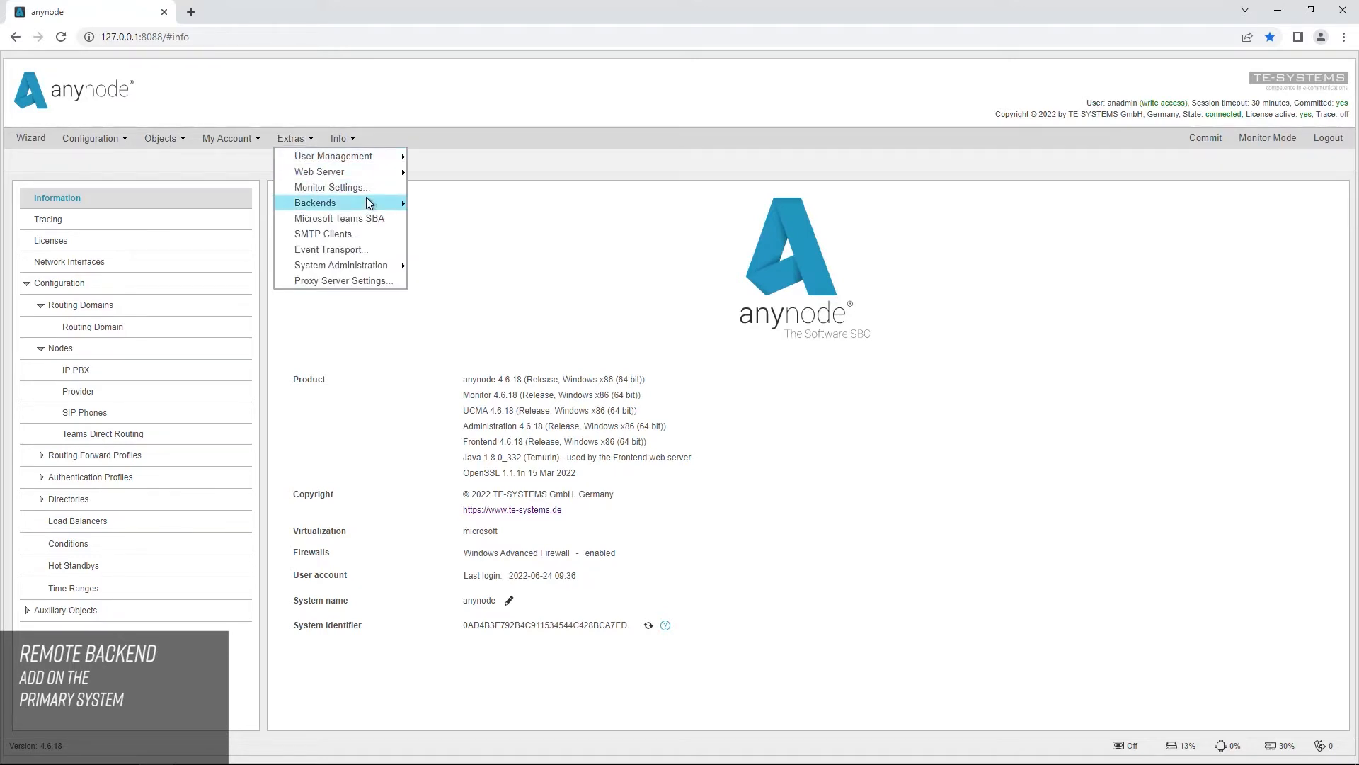
pyautogui.moveTo(371, 205)
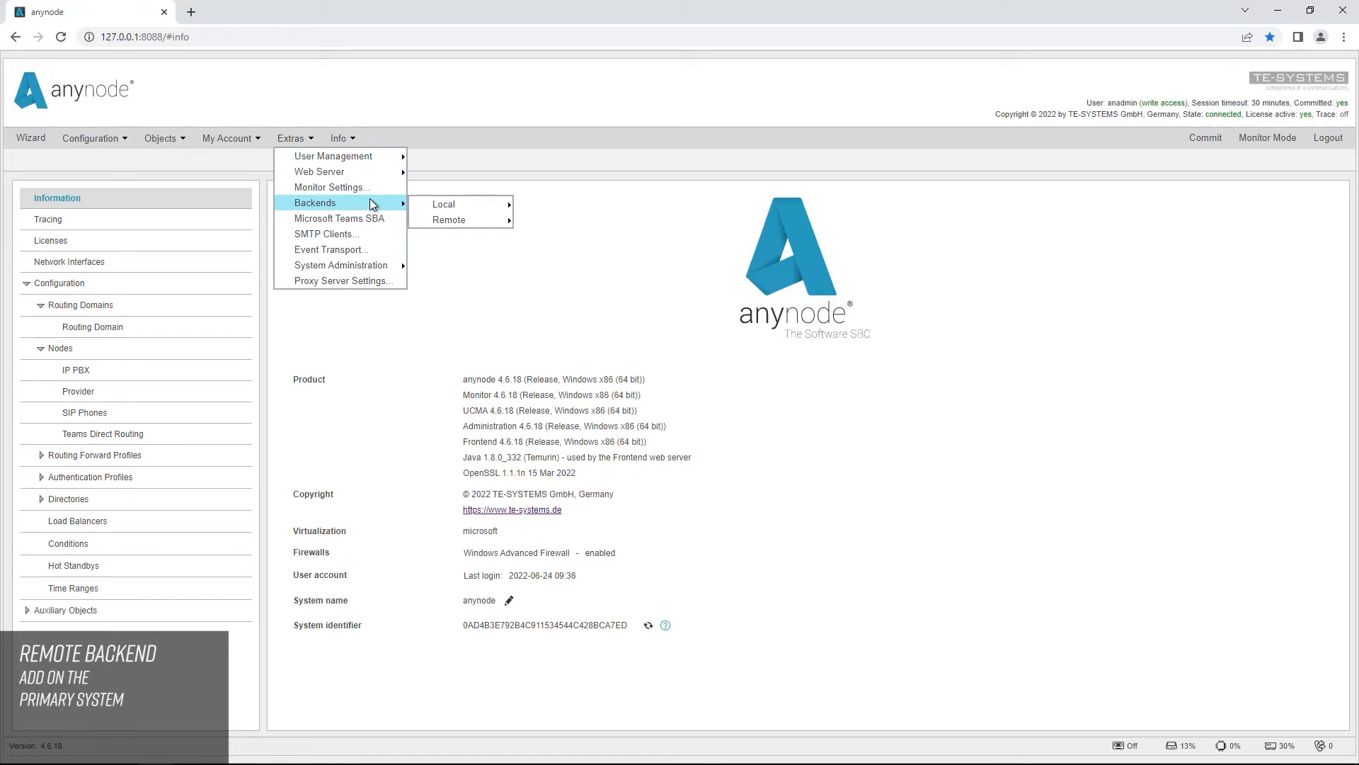
pyautogui.moveTo(467, 220)
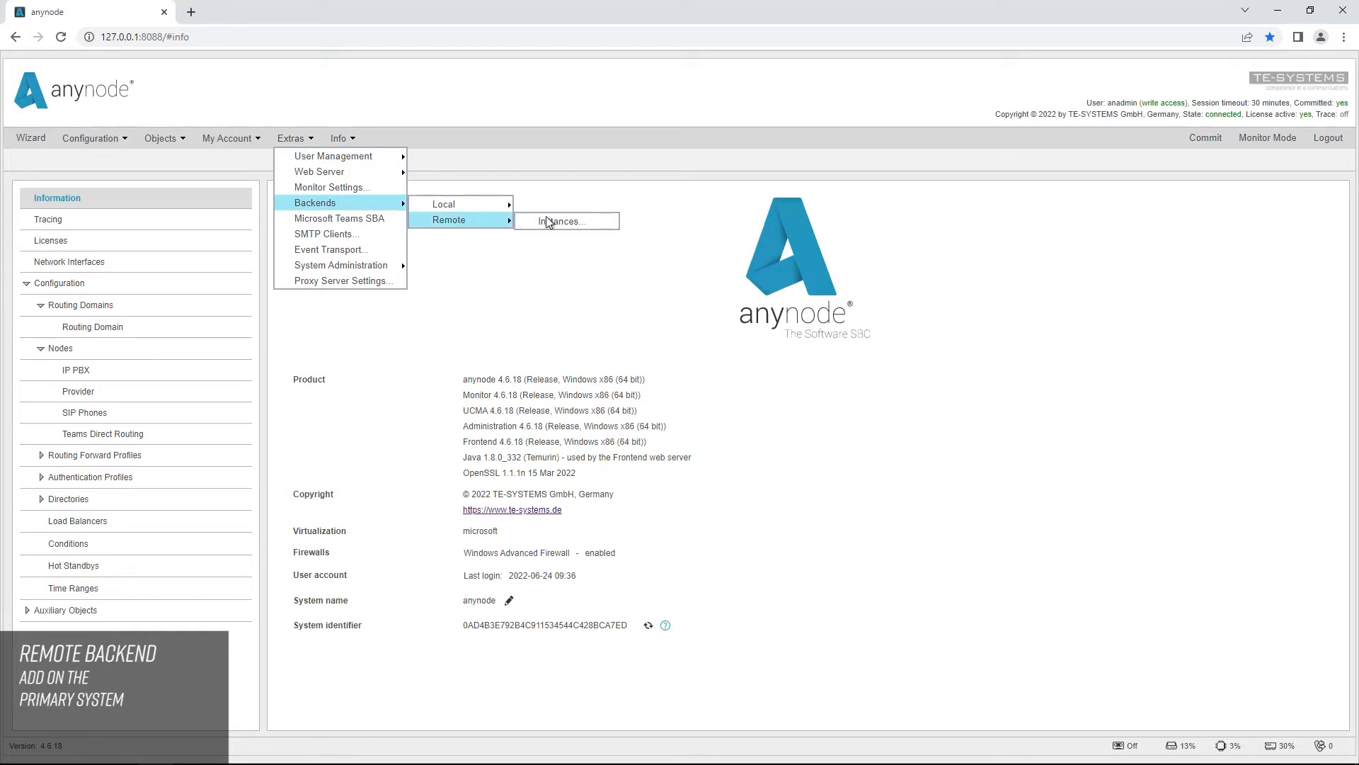
pyautogui.click(607, 223)
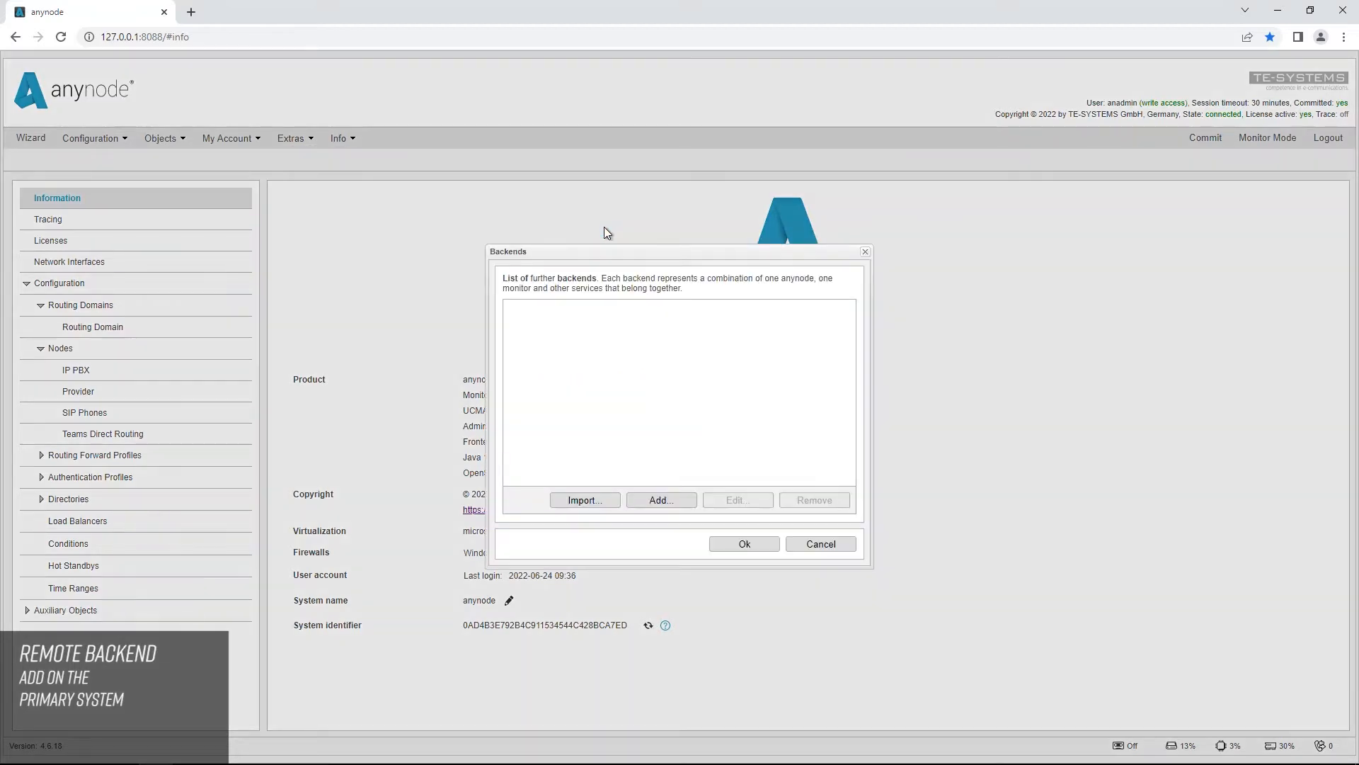
pyautogui.click(614, 502)
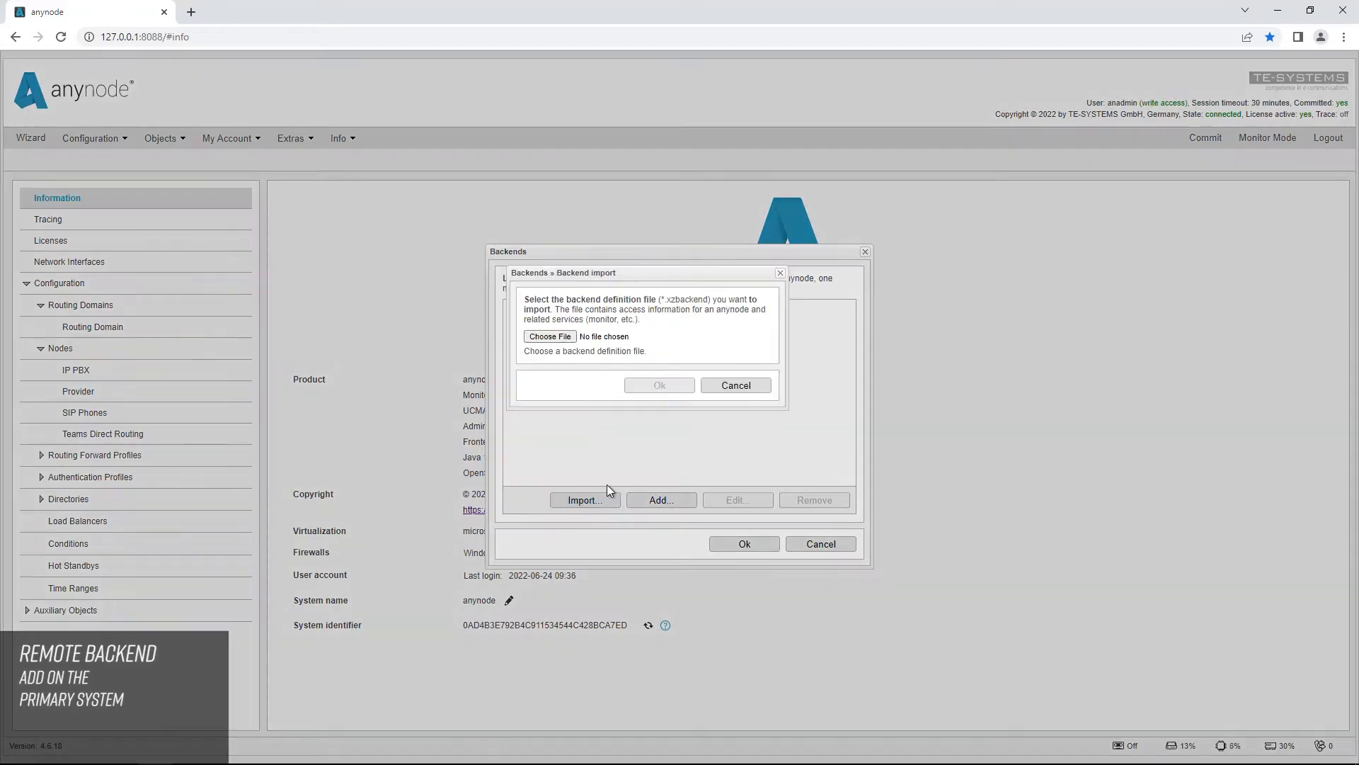
pyautogui.click(551, 338)
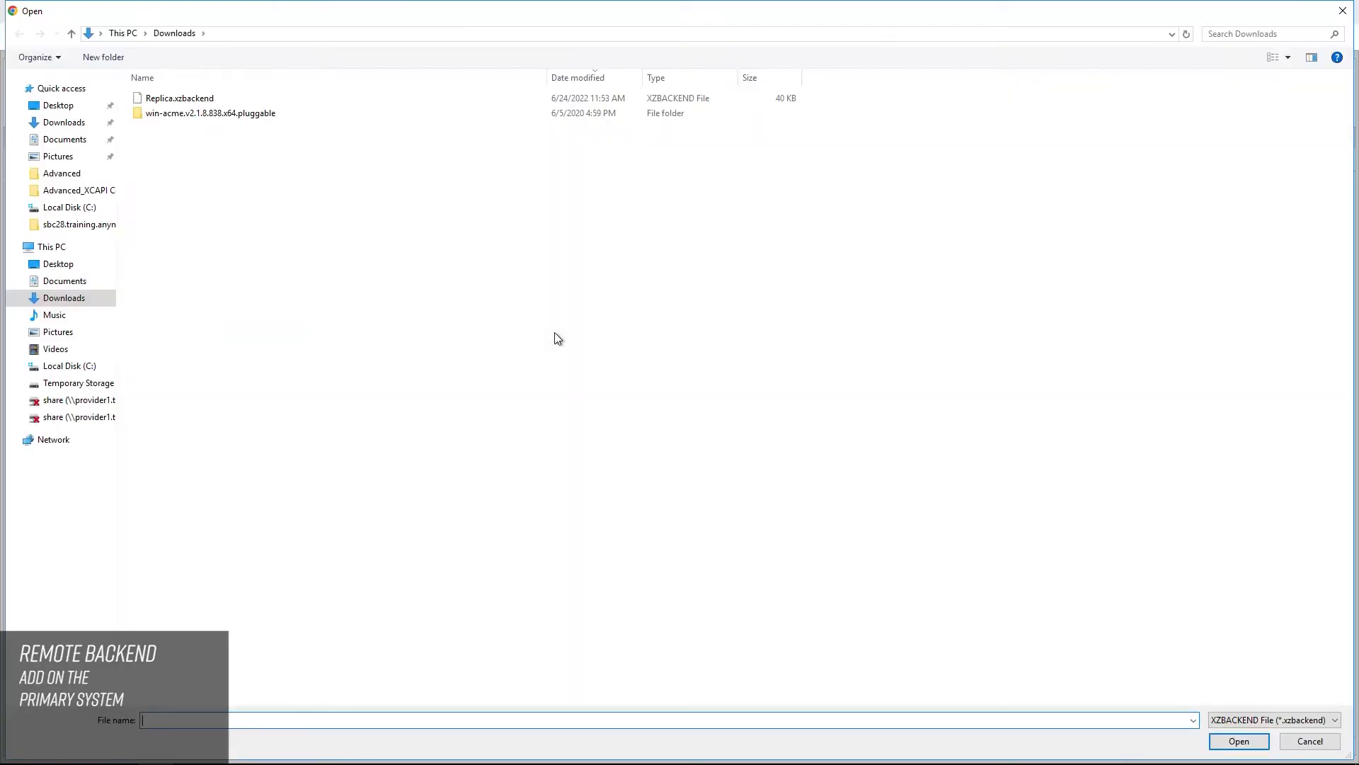
pyautogui.doubleClick(187, 98)
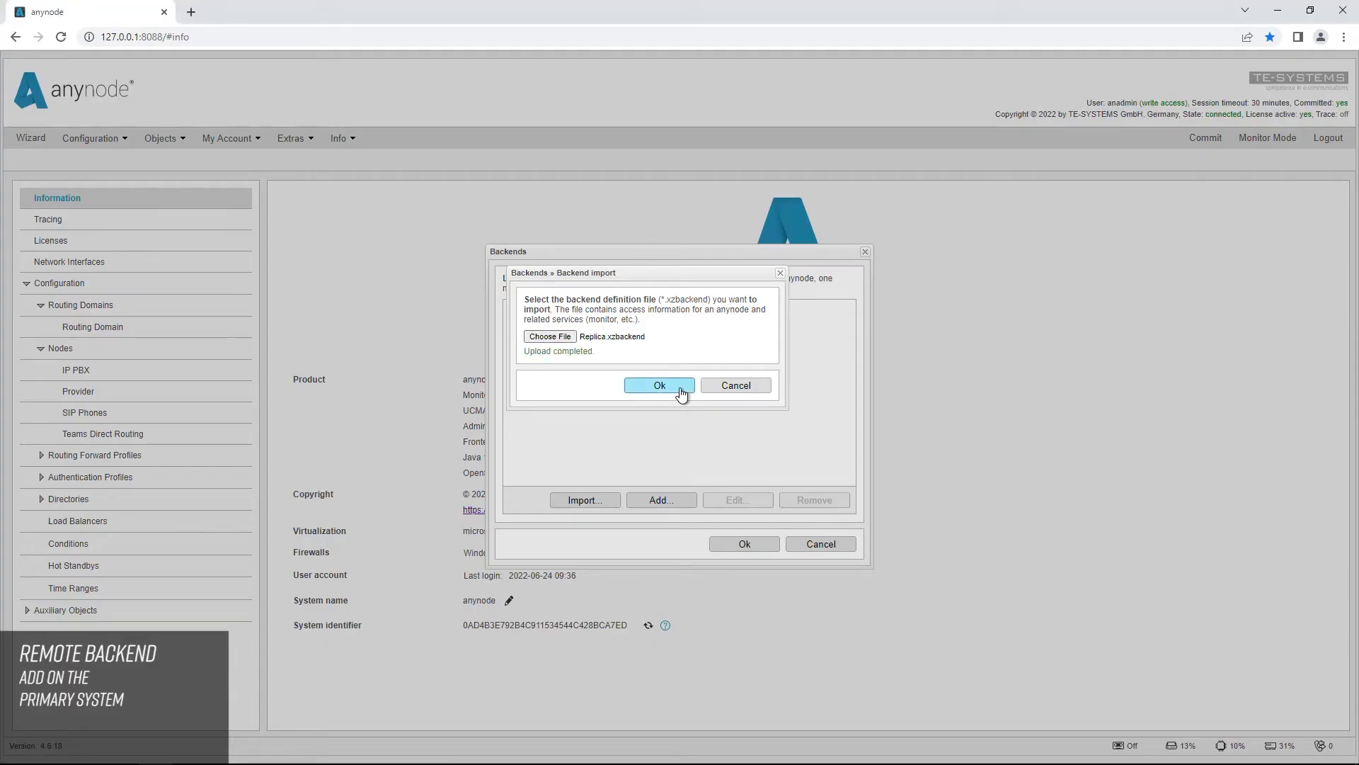
pyautogui.click(681, 393)
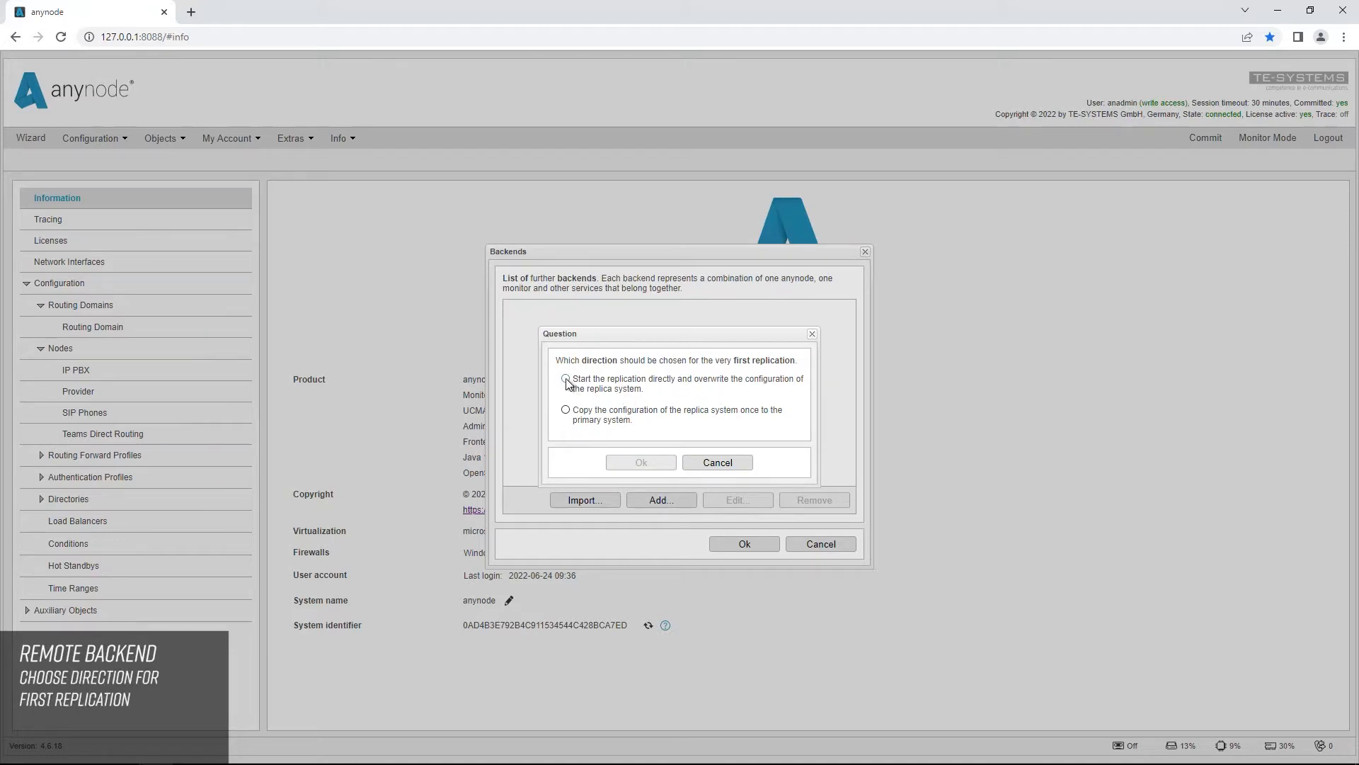
# Step: Choose to start the first replication directly, overwriting the replica system's configuration, and save the backends list
pyautogui.click(566, 379)
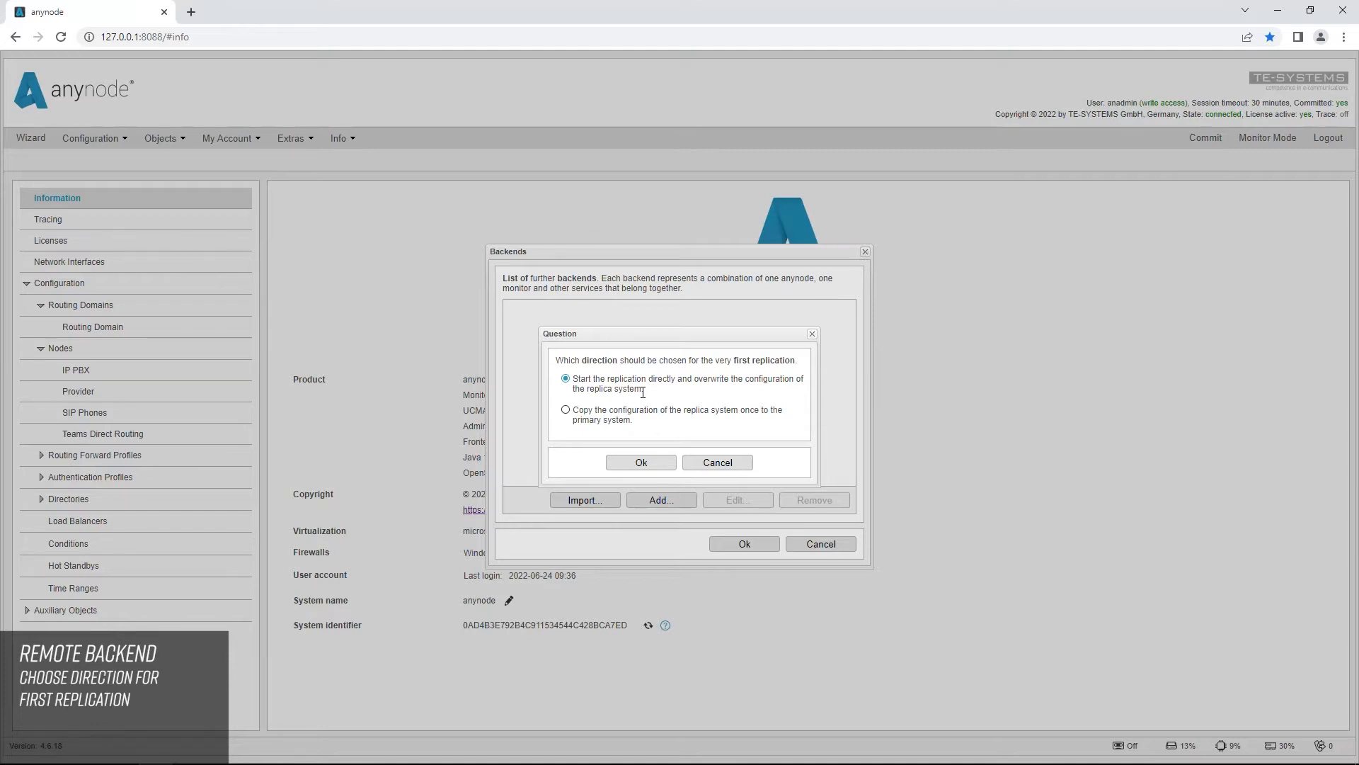
pyautogui.click(655, 465)
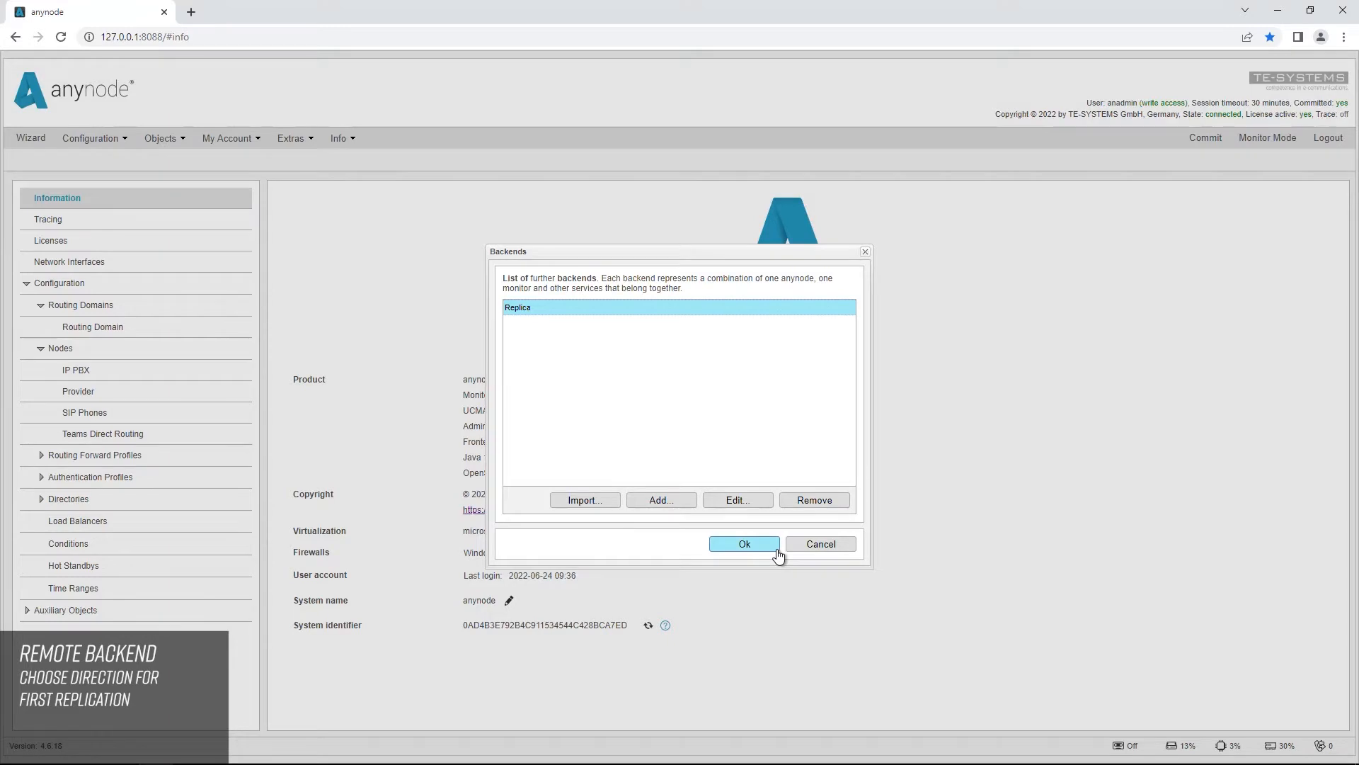
pyautogui.click(744, 544)
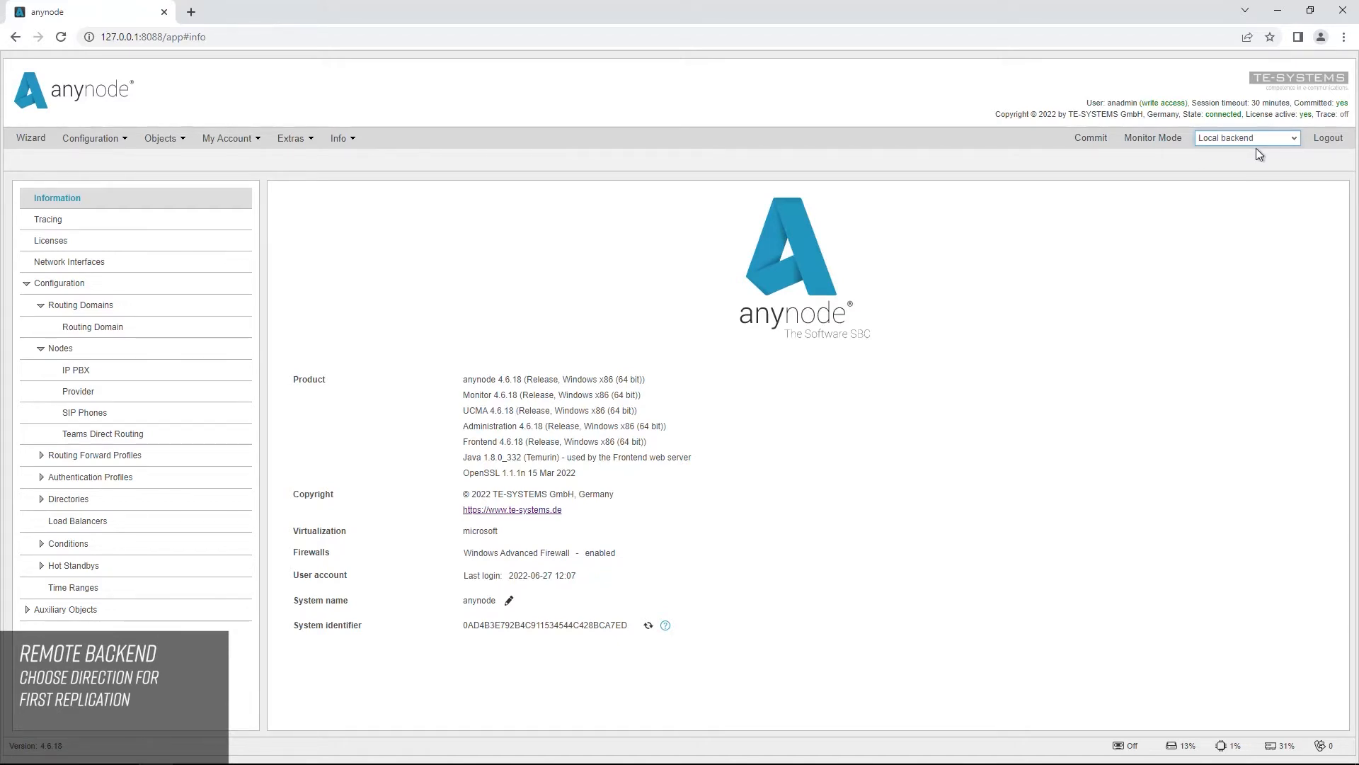
# Step: Switch the administered backend from the local one to Replica
pyautogui.click(1295, 139)
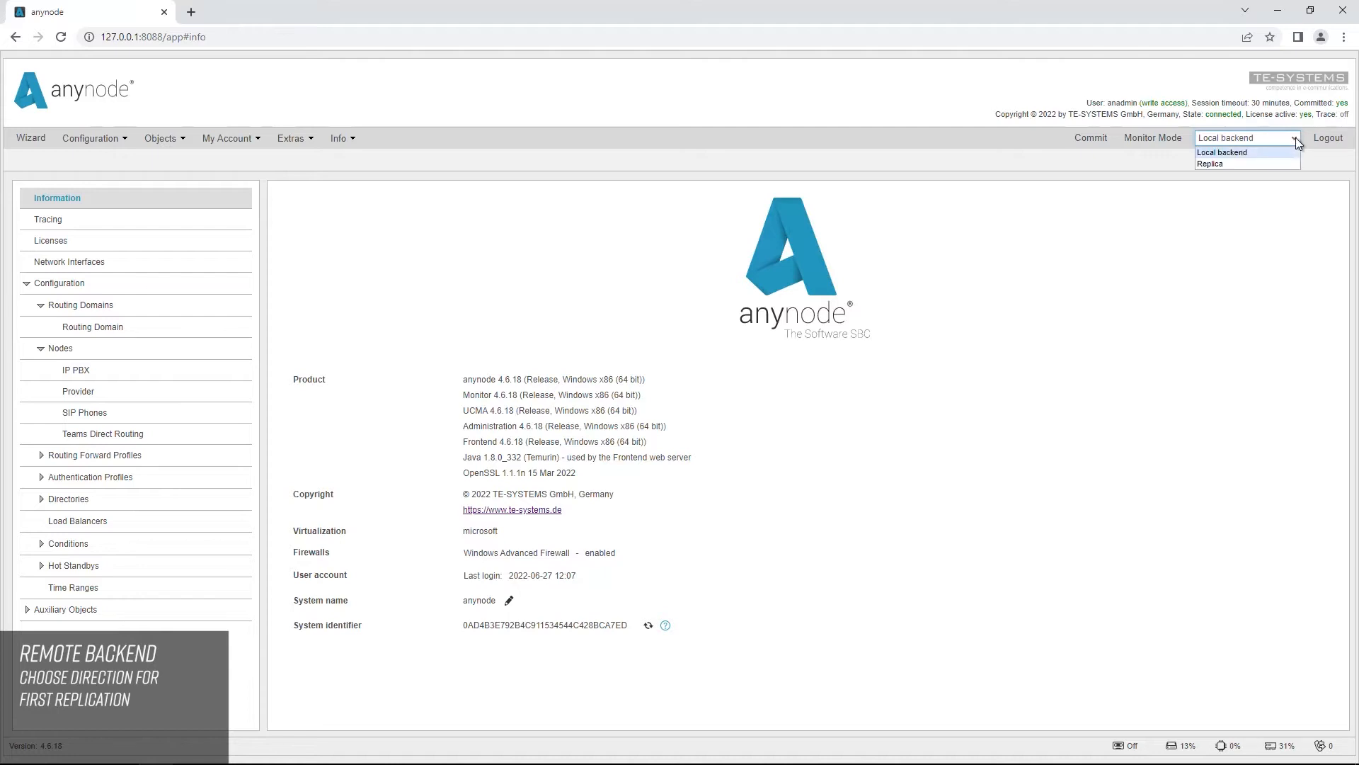
pyautogui.click(1256, 164)
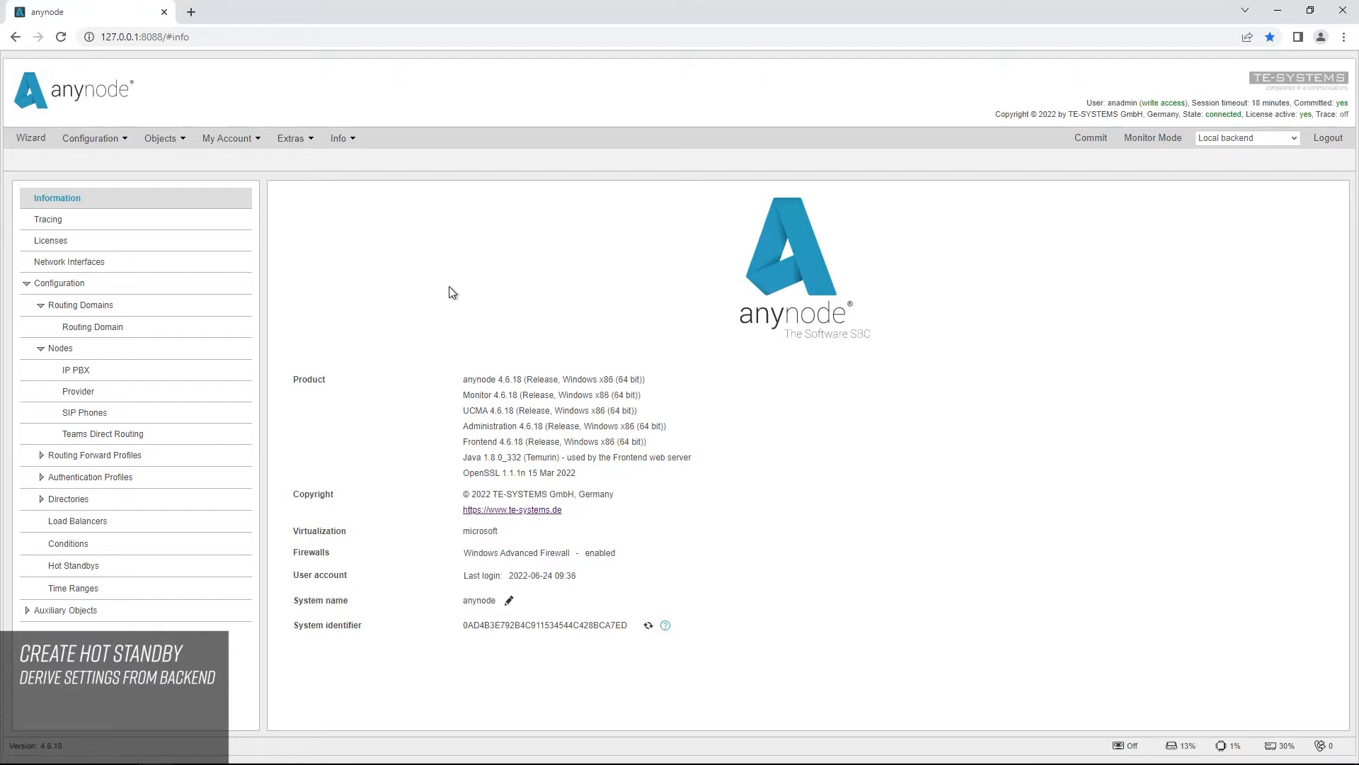
# Step: Start a hot standby object derived from the configured backend Replica, keeping the fixed local IP address 10.1.9.18 for communication
pyautogui.click(92, 566)
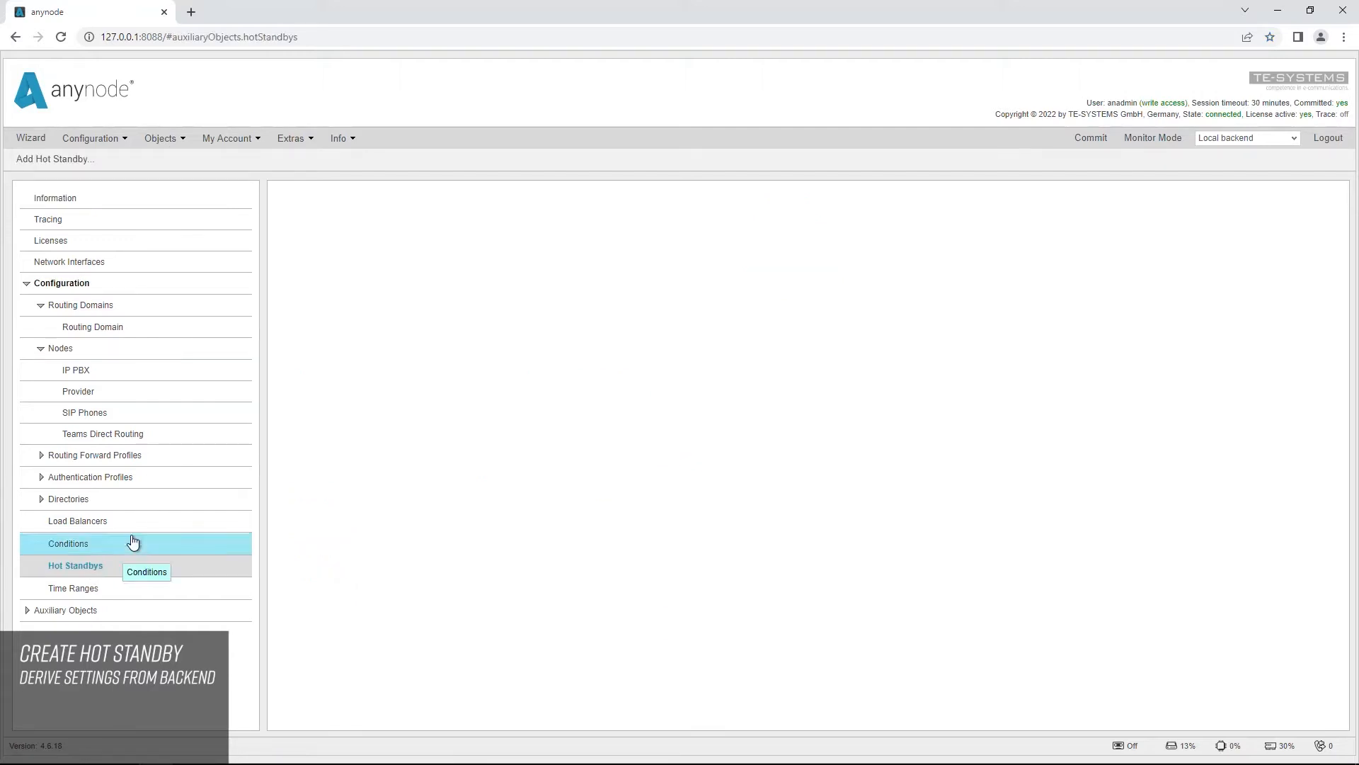
pyautogui.click(68, 164)
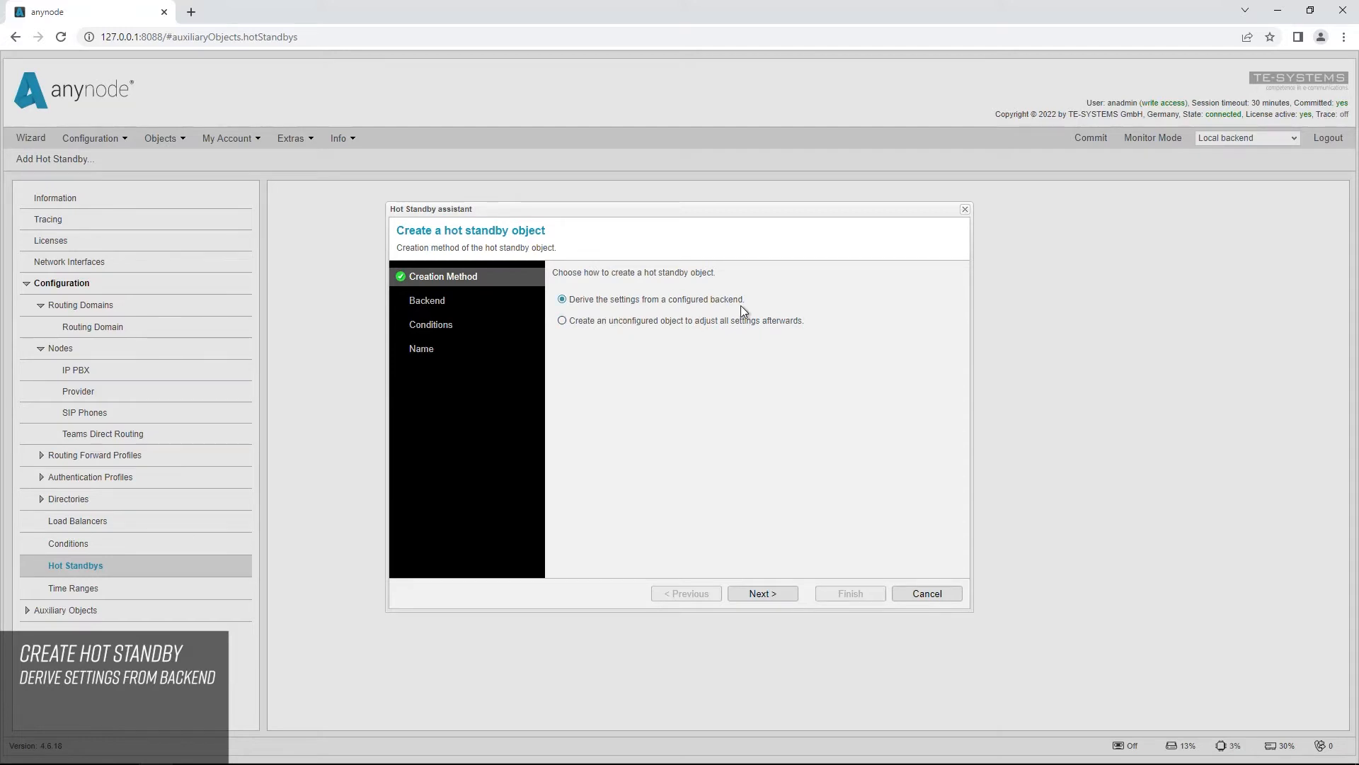
pyautogui.click(784, 591)
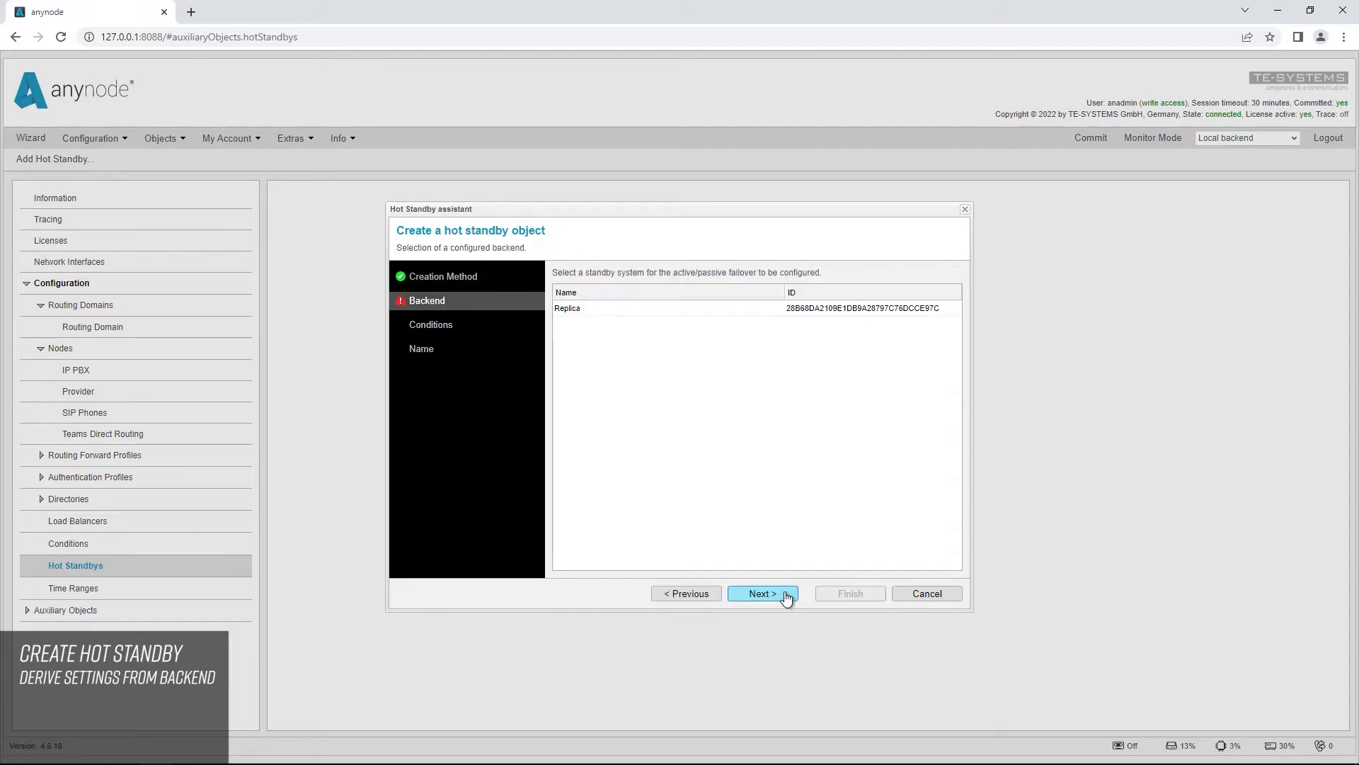
pyautogui.click(574, 312)
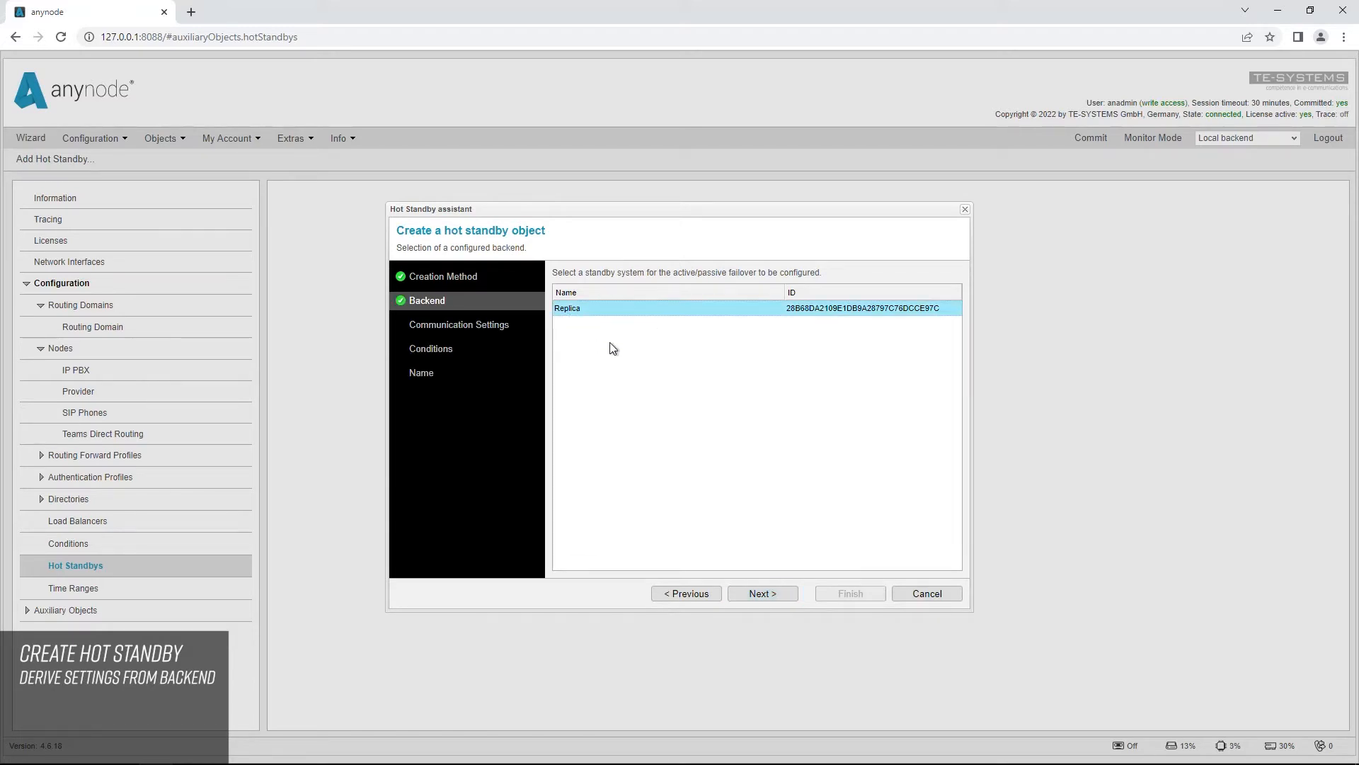
pyautogui.click(791, 599)
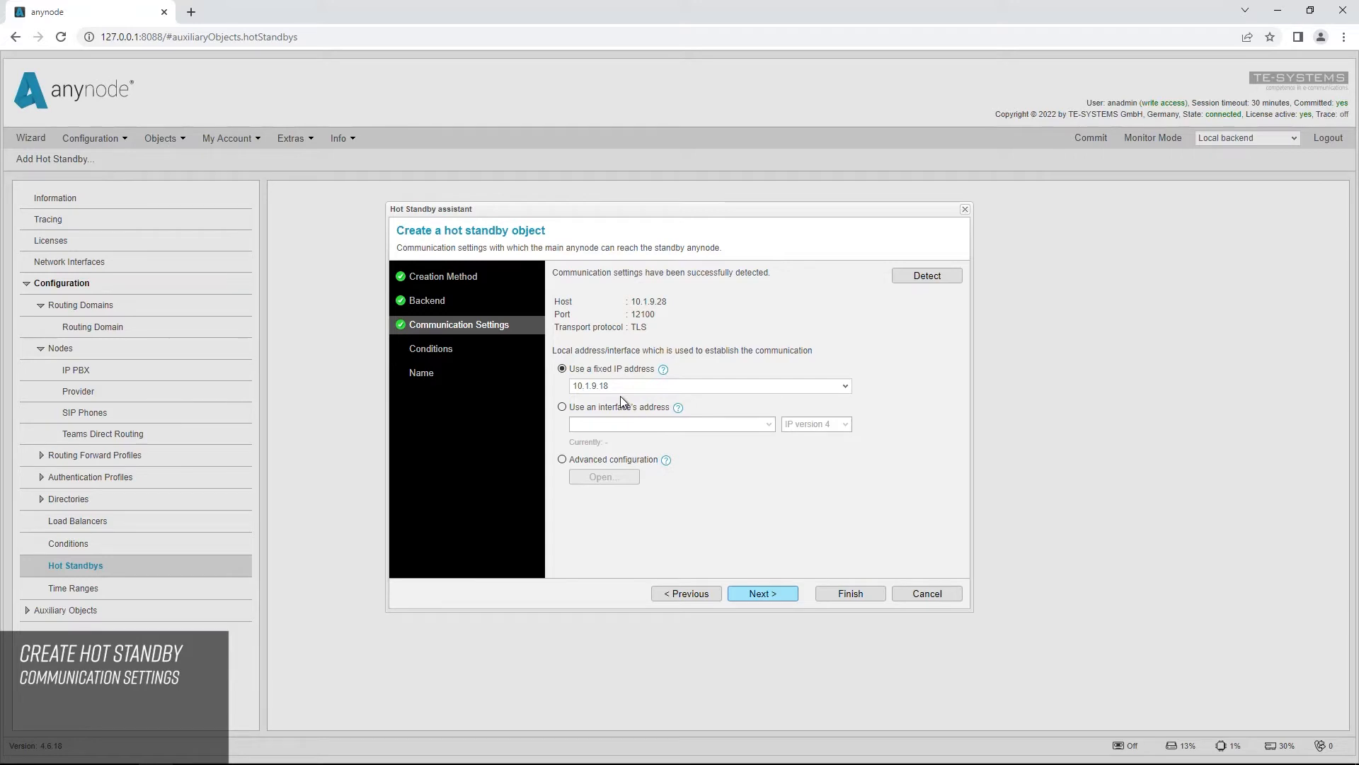
pyautogui.click(791, 599)
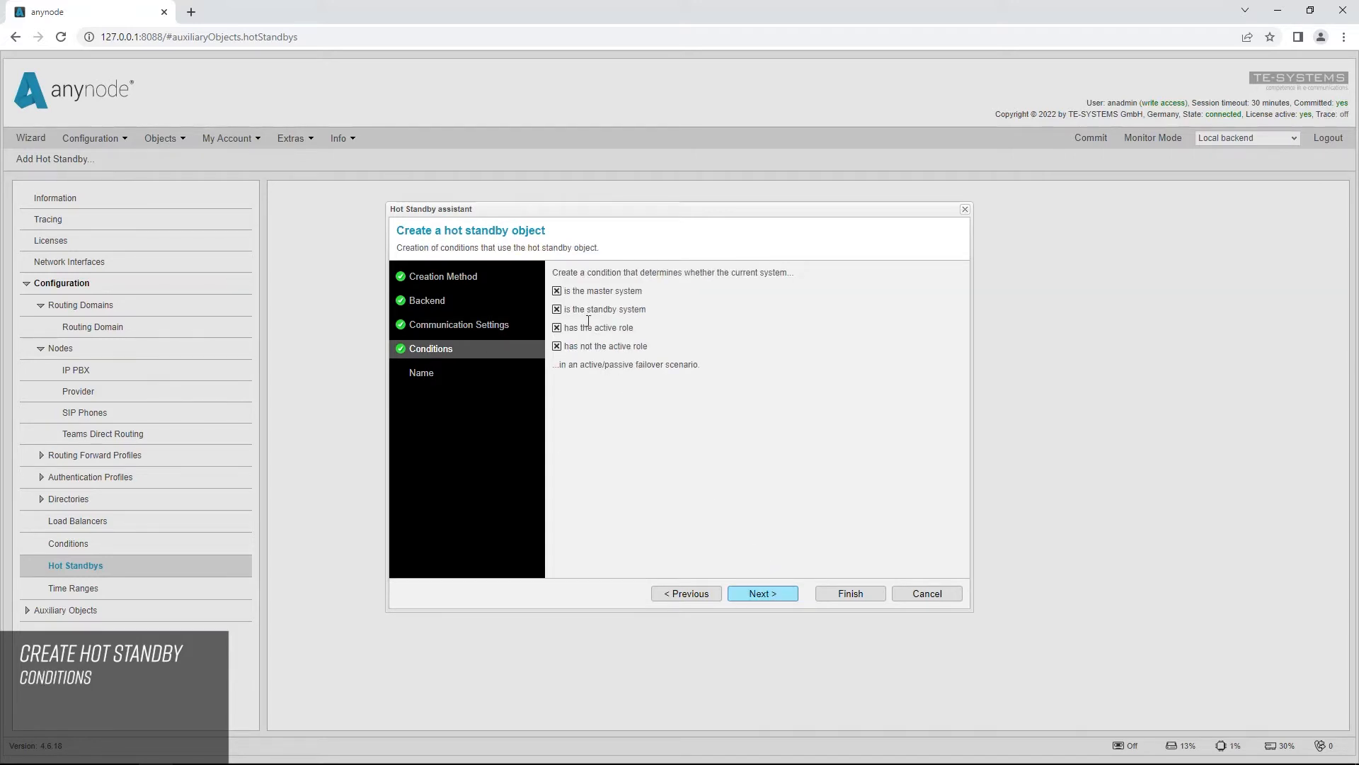
# Step: Choose the failover conditions, finish the object with the name Hot Standby, and commit the configuration
pyautogui.click(557, 291)
pyautogui.click(557, 346)
pyautogui.click(780, 595)
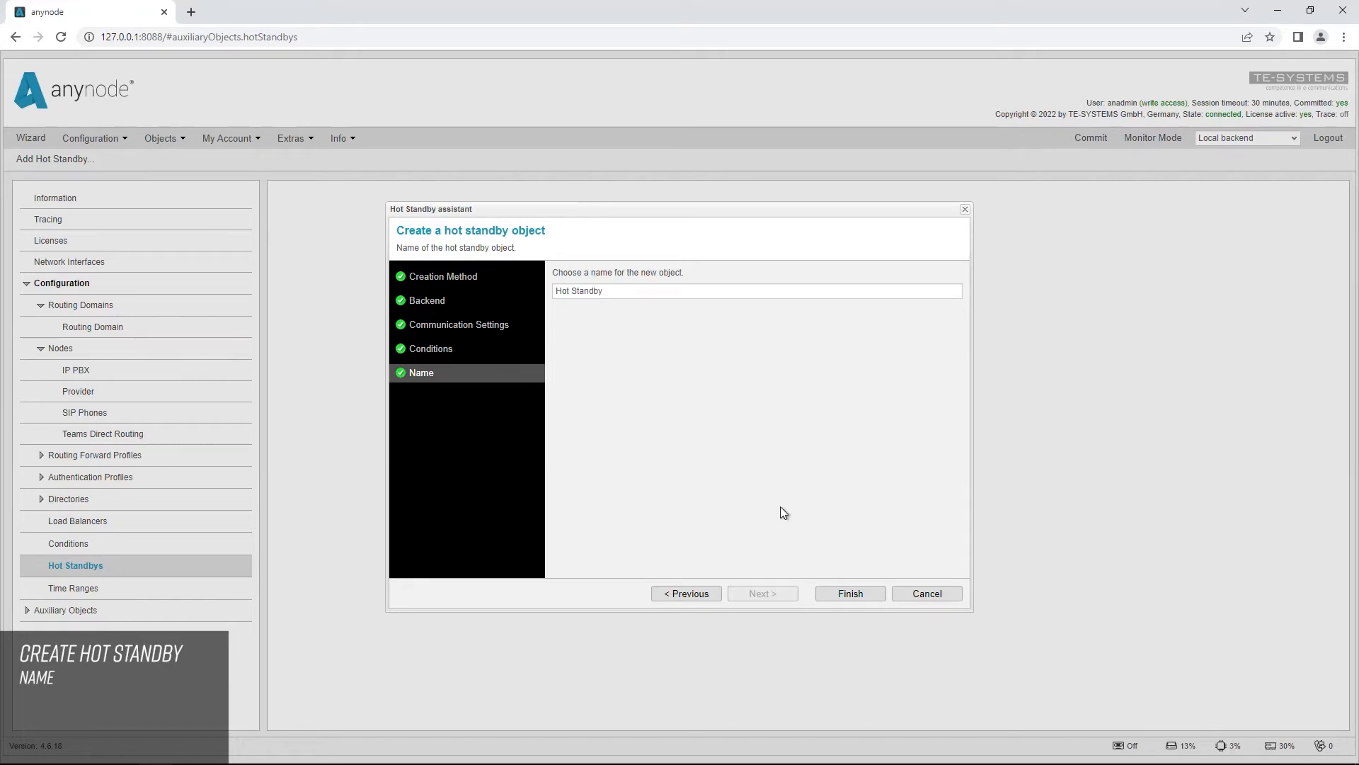
pyautogui.click(851, 594)
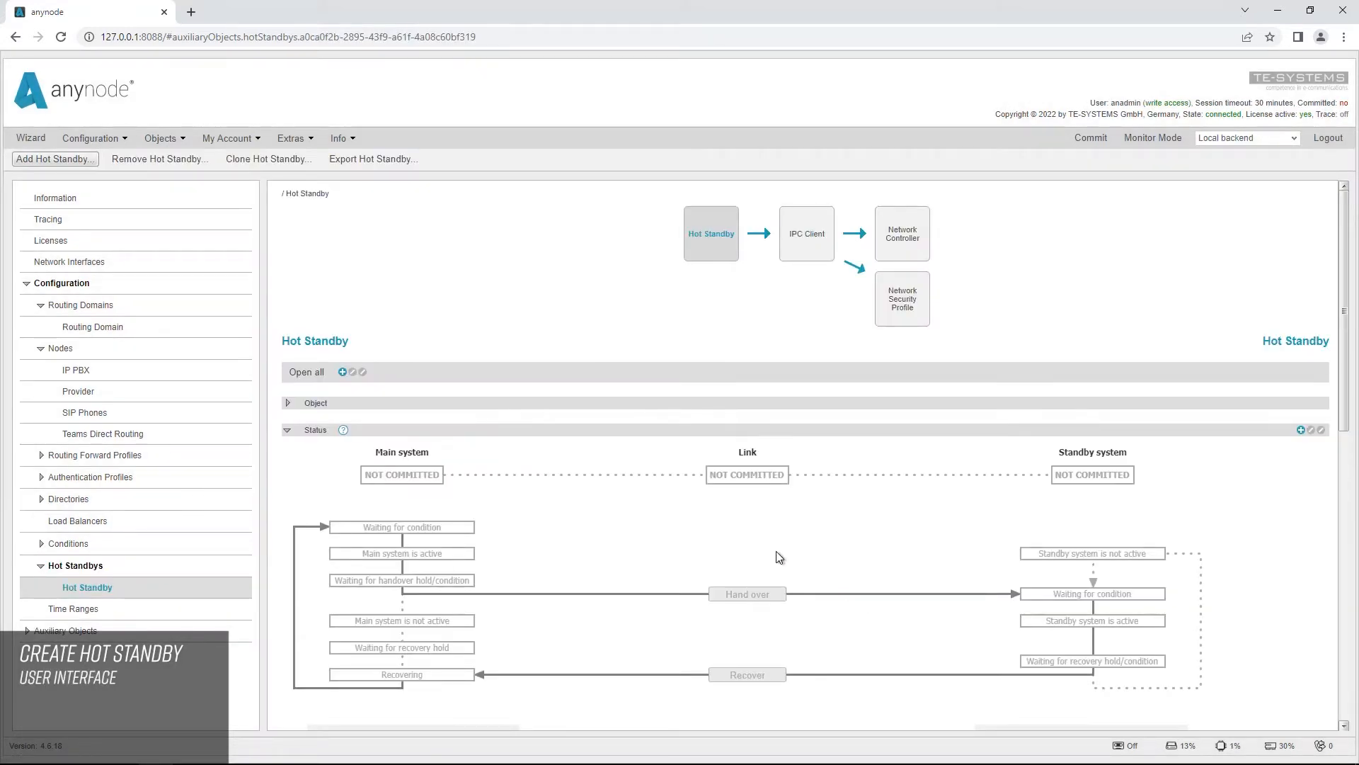
pyautogui.click(1090, 139)
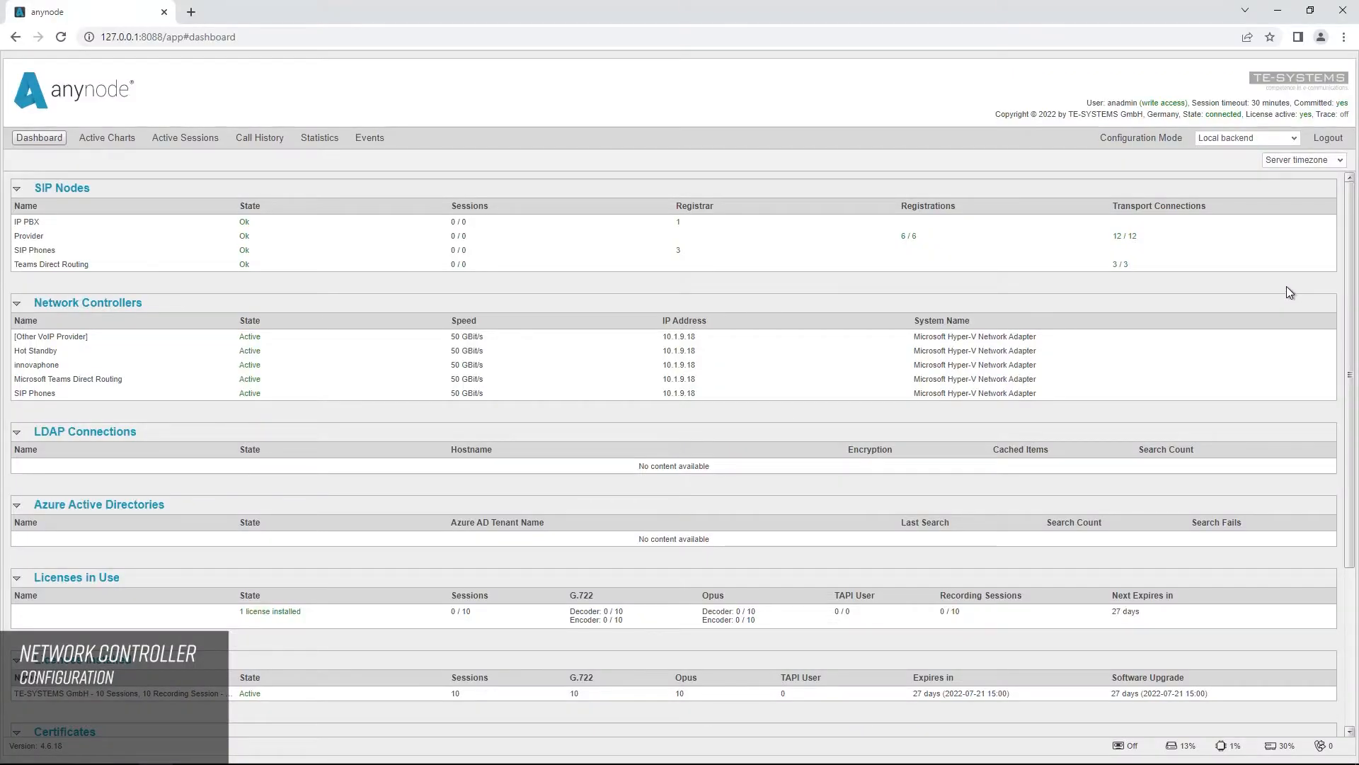
# Step: Check the Replica backend's monitoring dashboard, then return to the local backend's configuration and open the IP PBX node
pyautogui.click(1297, 137)
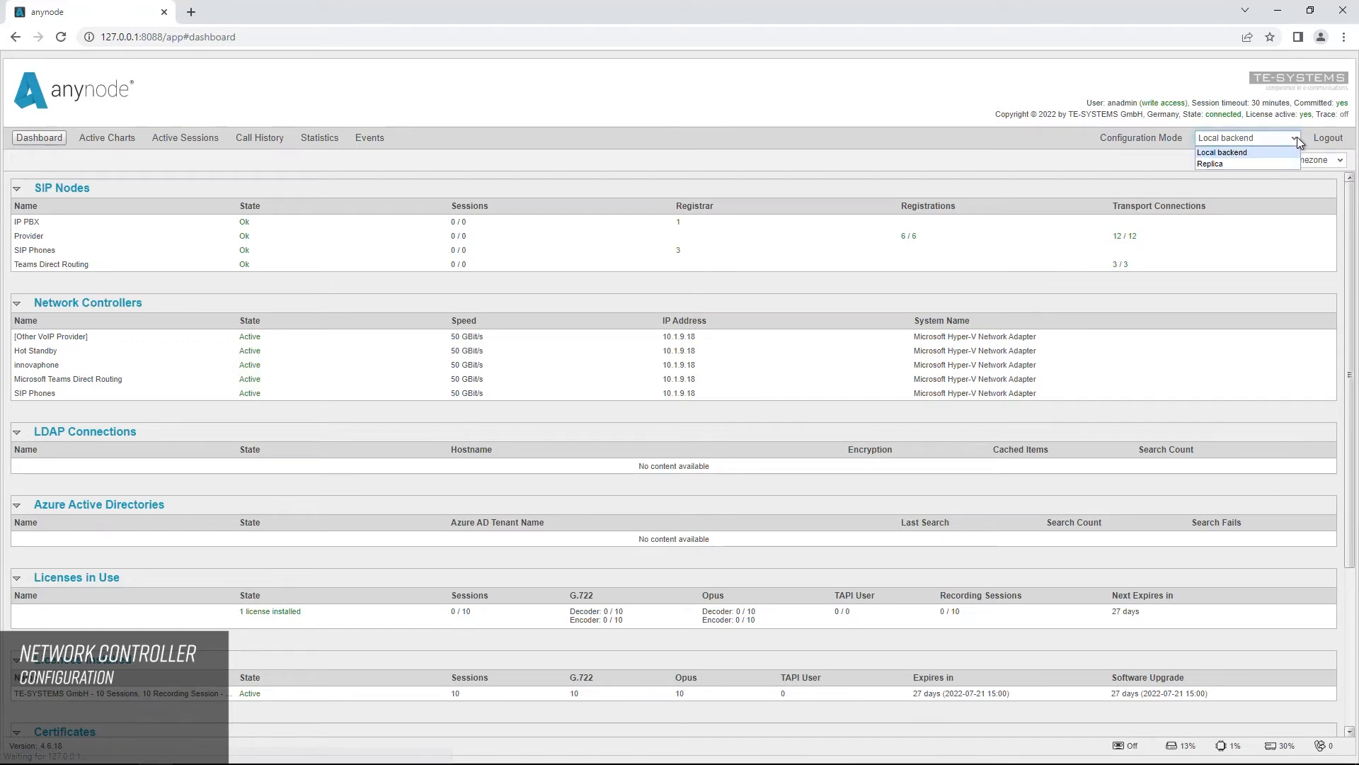
pyautogui.click(1274, 165)
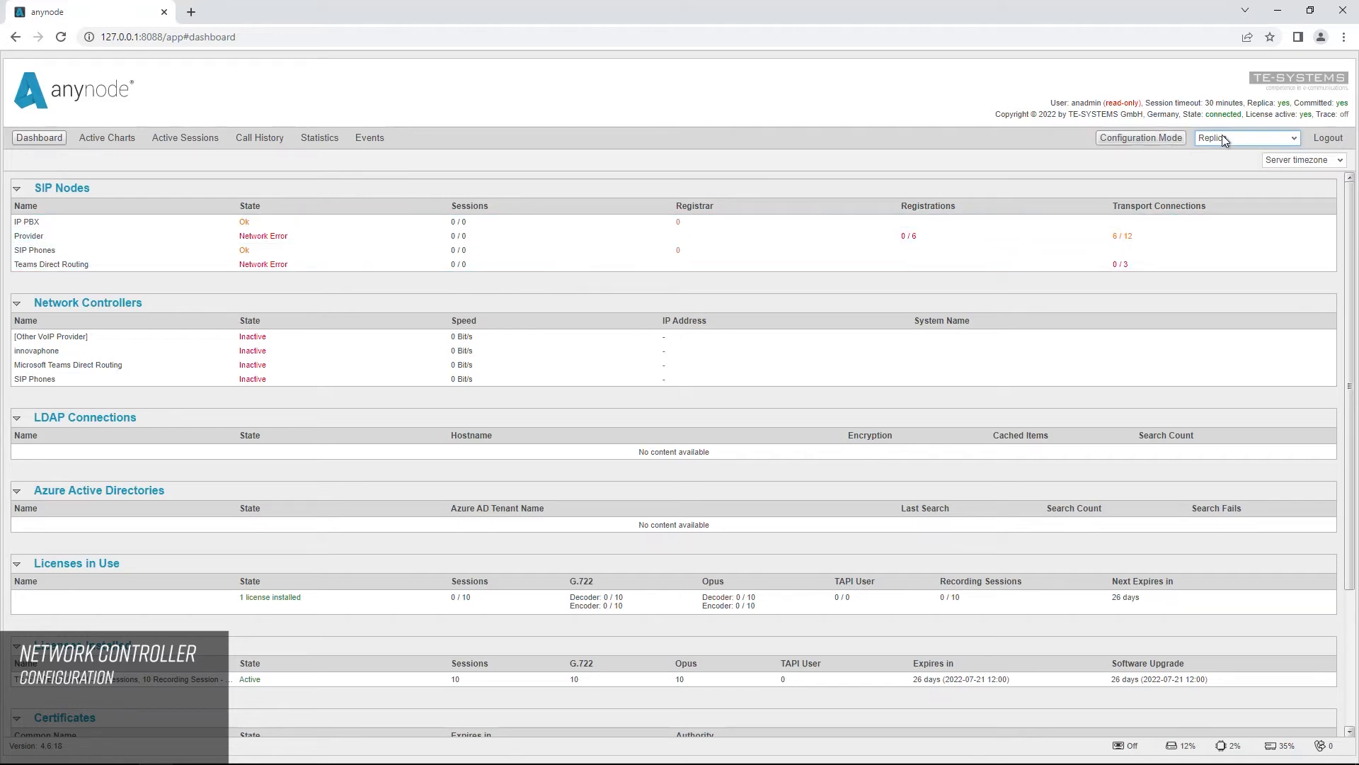
pyautogui.click(1296, 134)
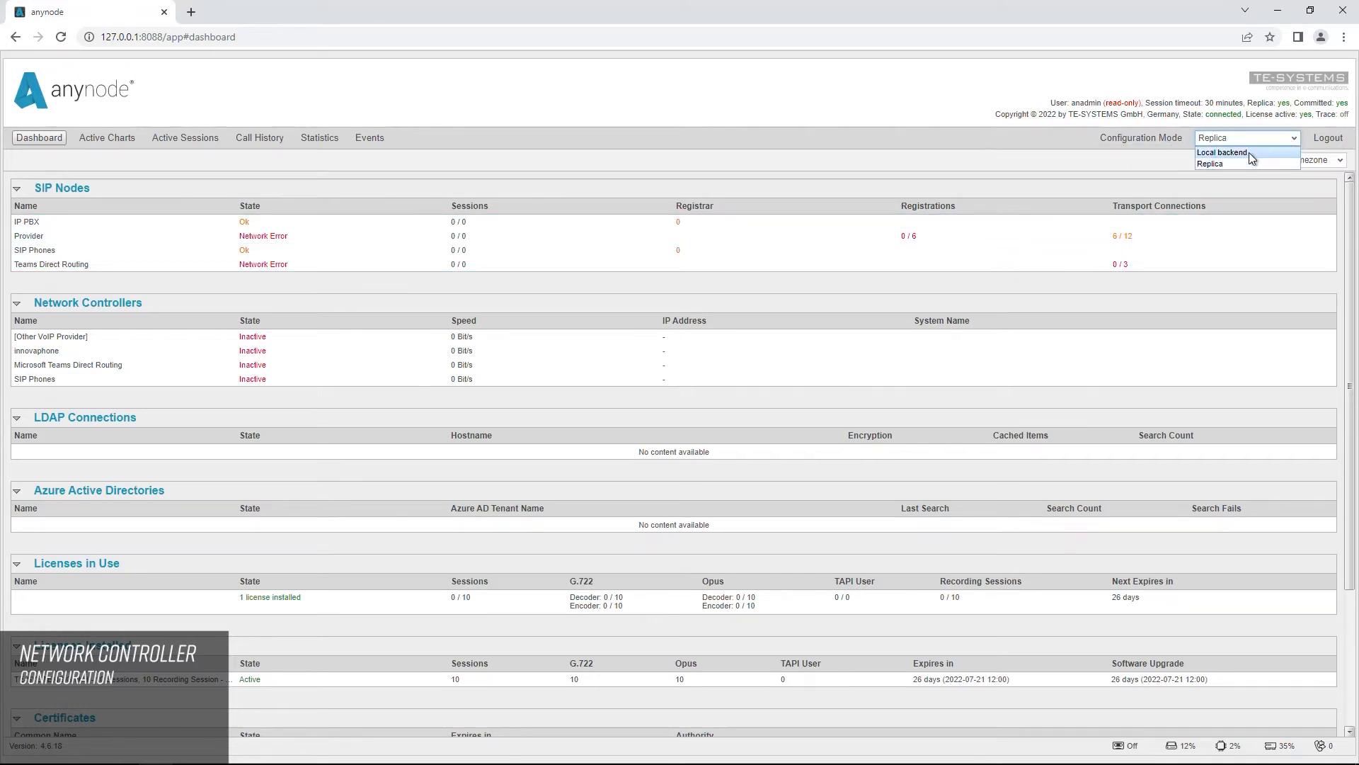
pyautogui.click(1249, 152)
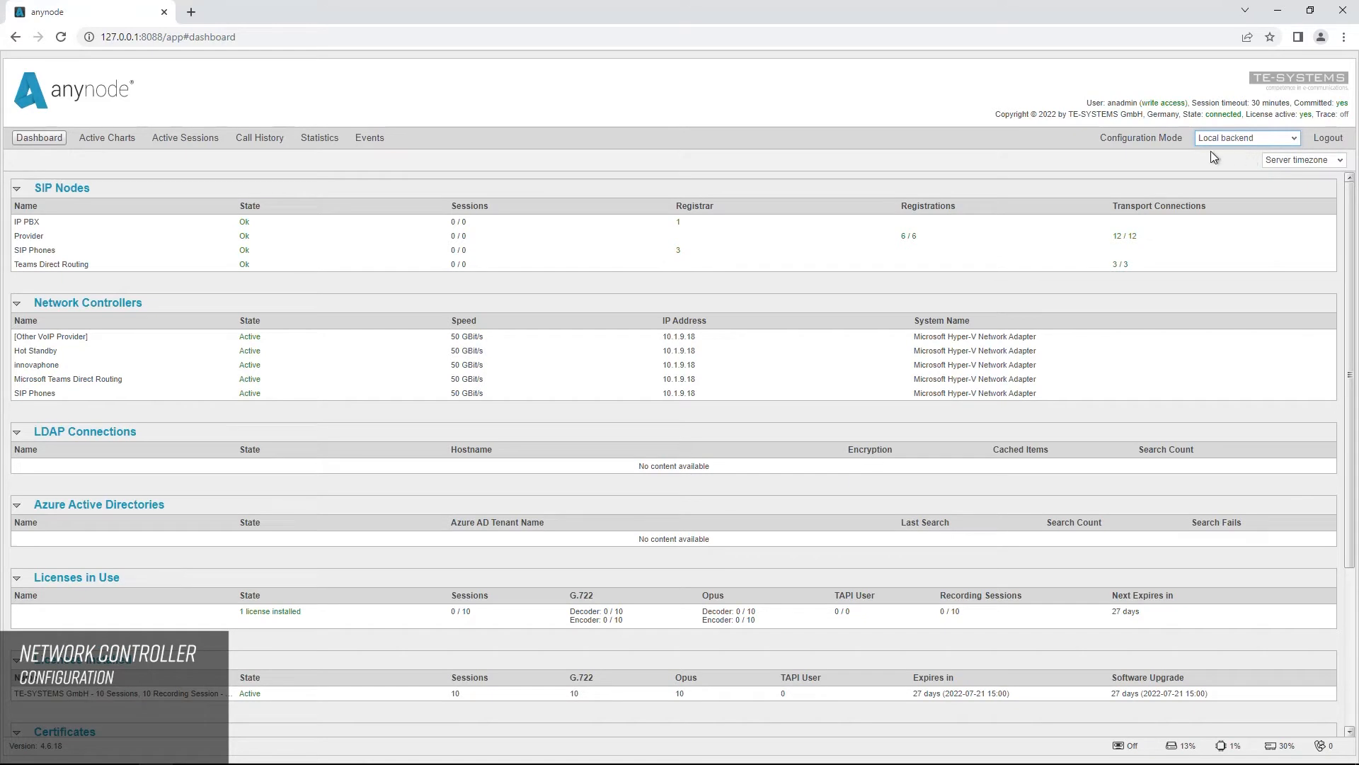
pyautogui.click(1137, 139)
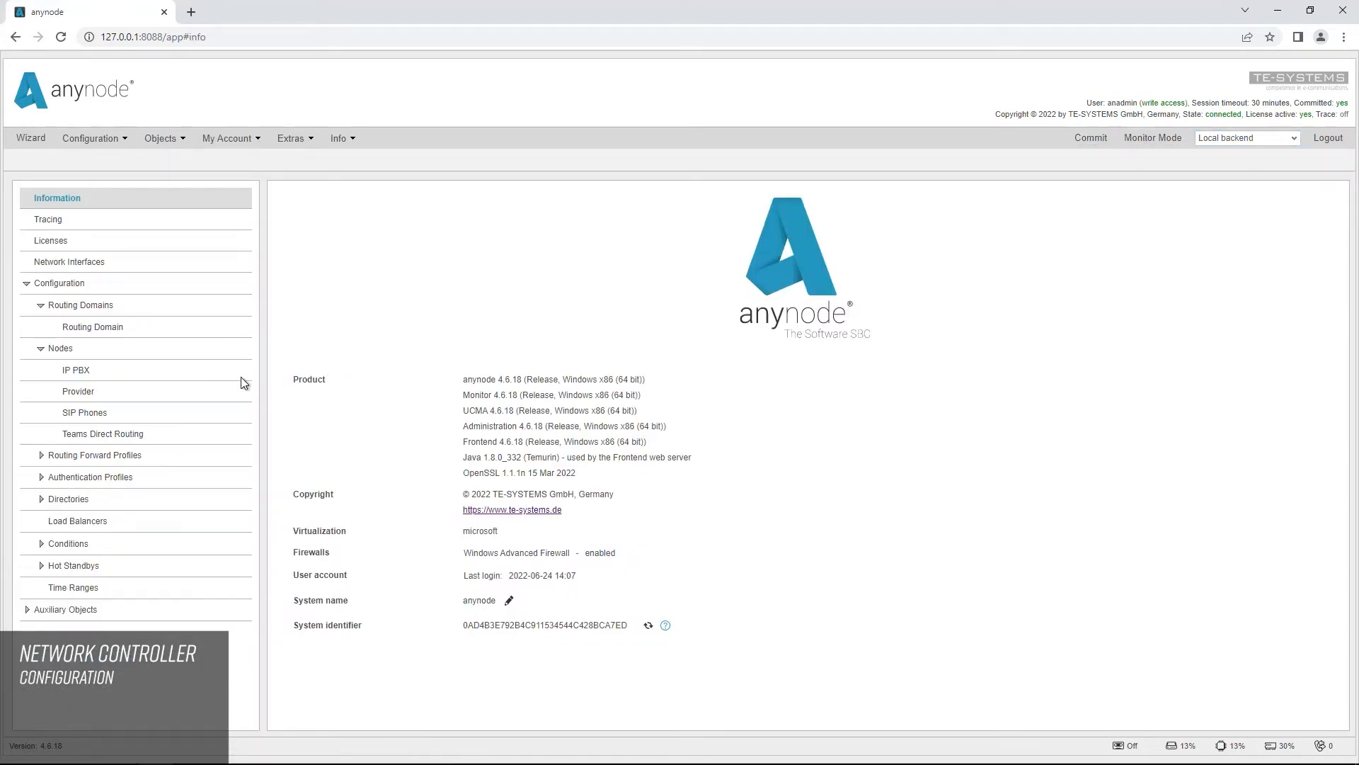
pyautogui.click(132, 371)
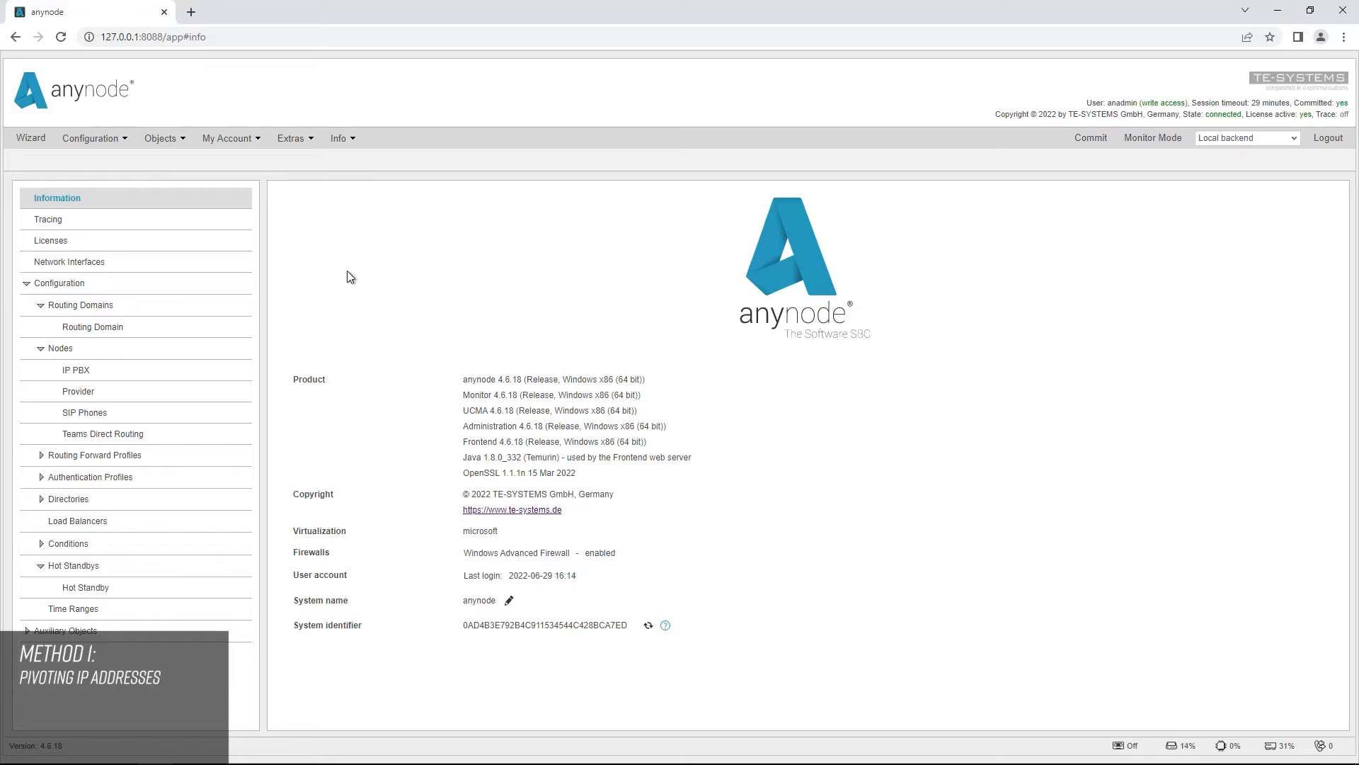
# Step: Let anynode automatically configure the Microsoft Hyper-V Network Adapter interface and start adding an assigned IP address
pyautogui.click(80, 266)
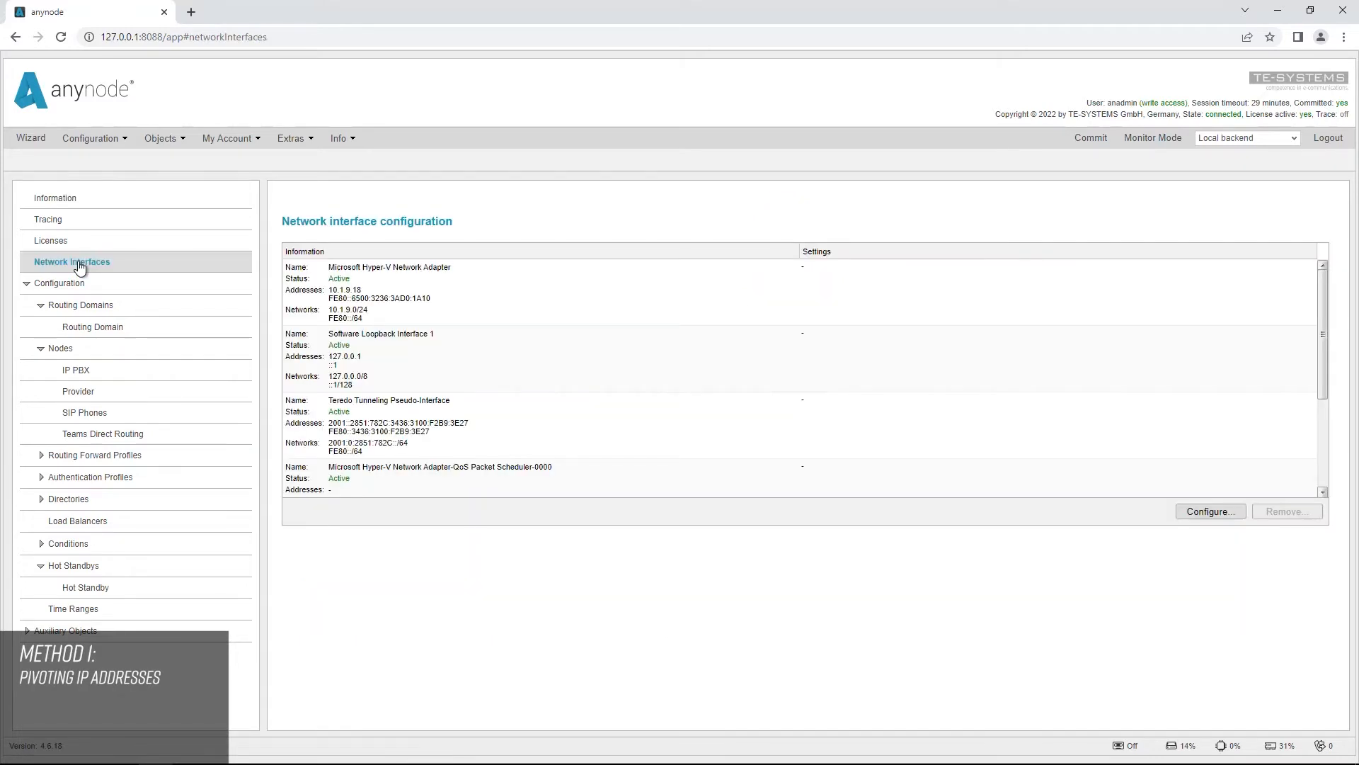
pyautogui.click(448, 288)
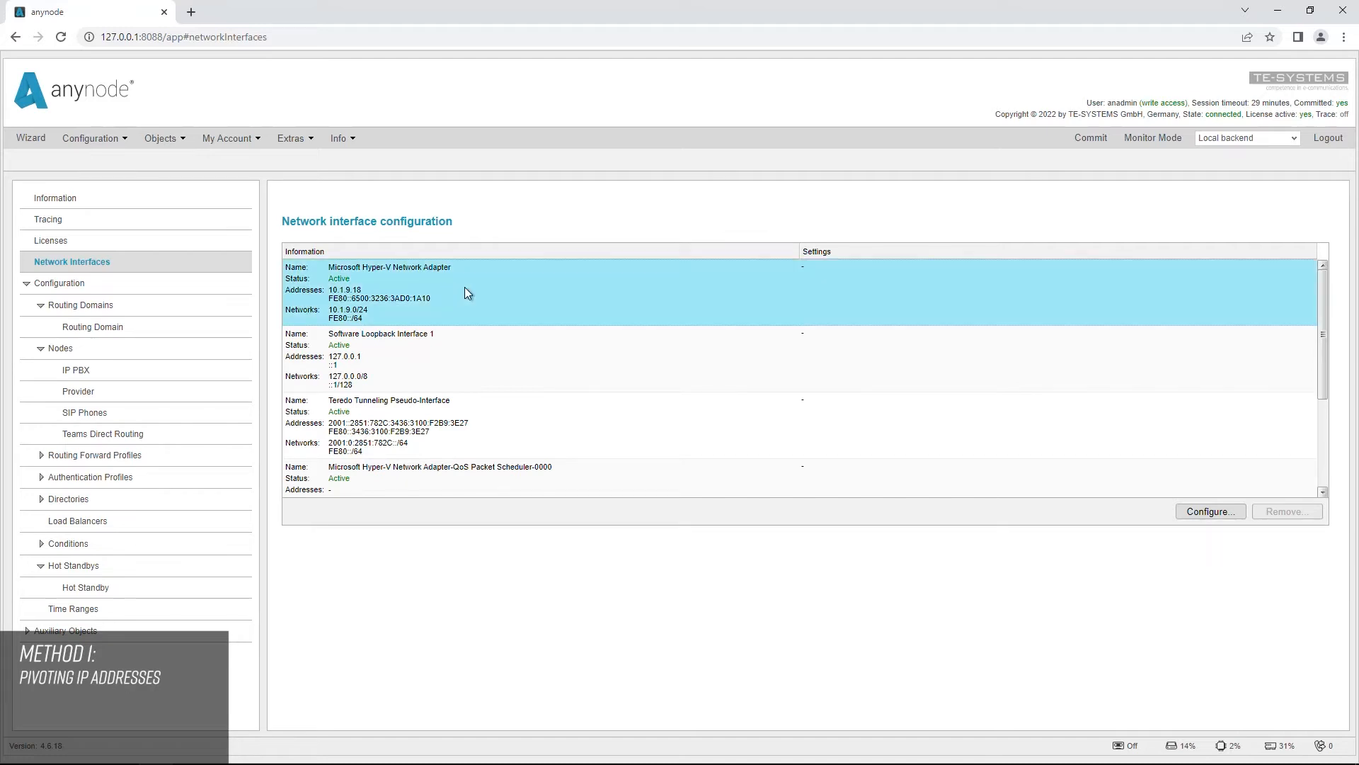
pyautogui.click(1189, 522)
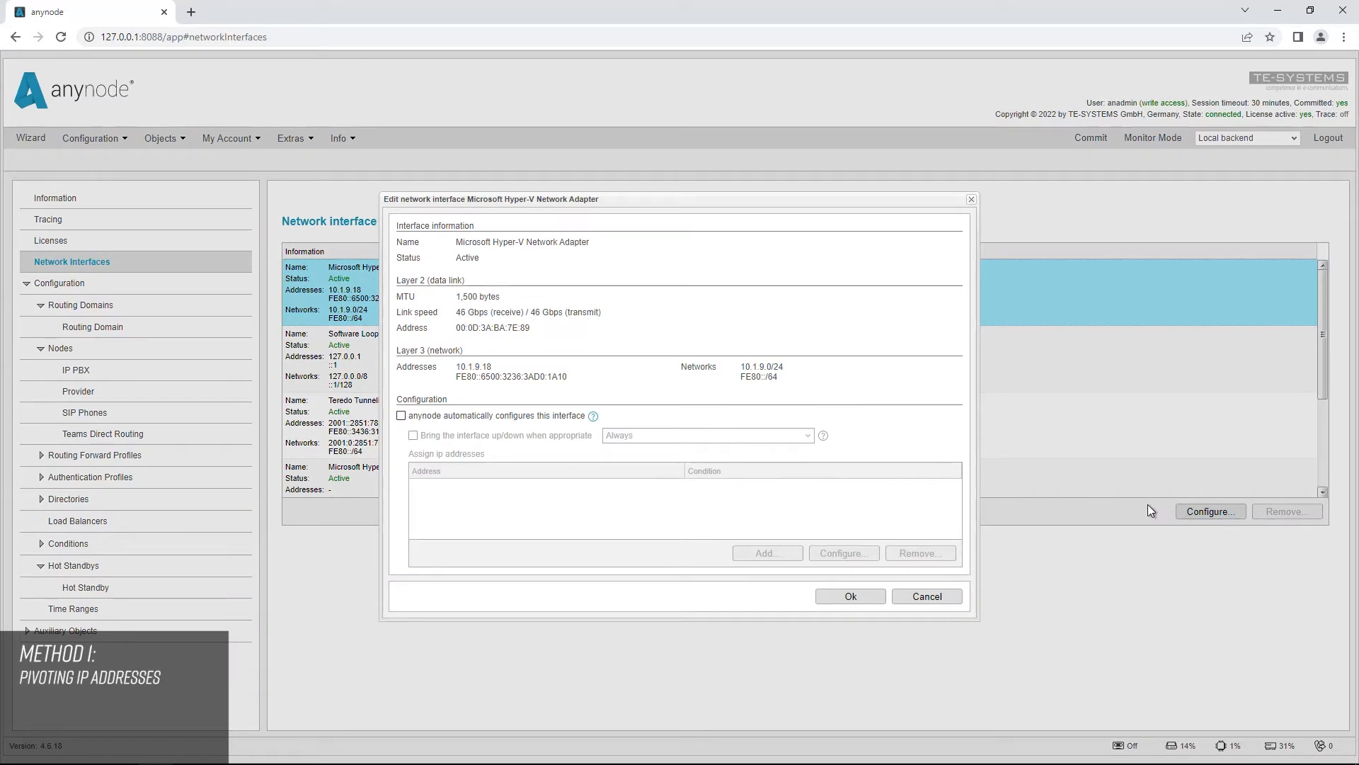
pyautogui.click(400, 416)
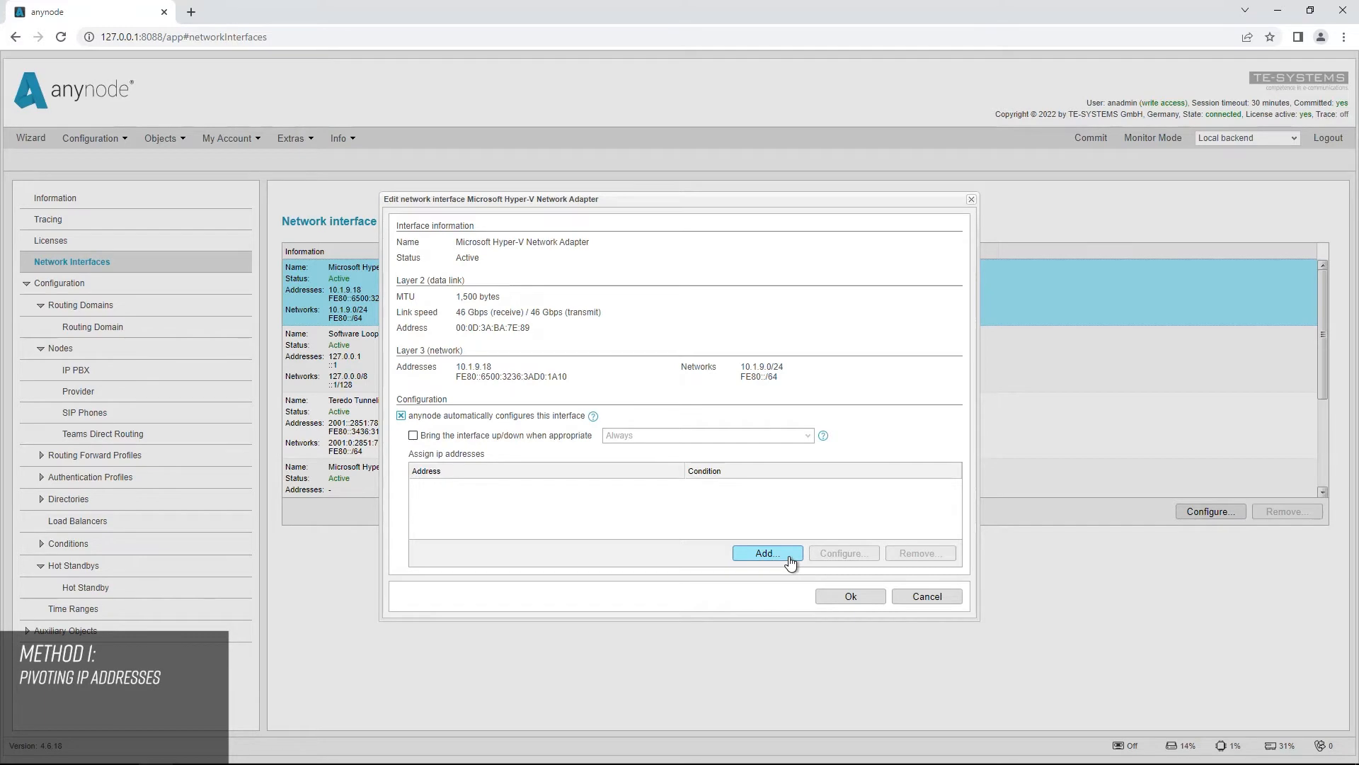
pyautogui.click(768, 553)
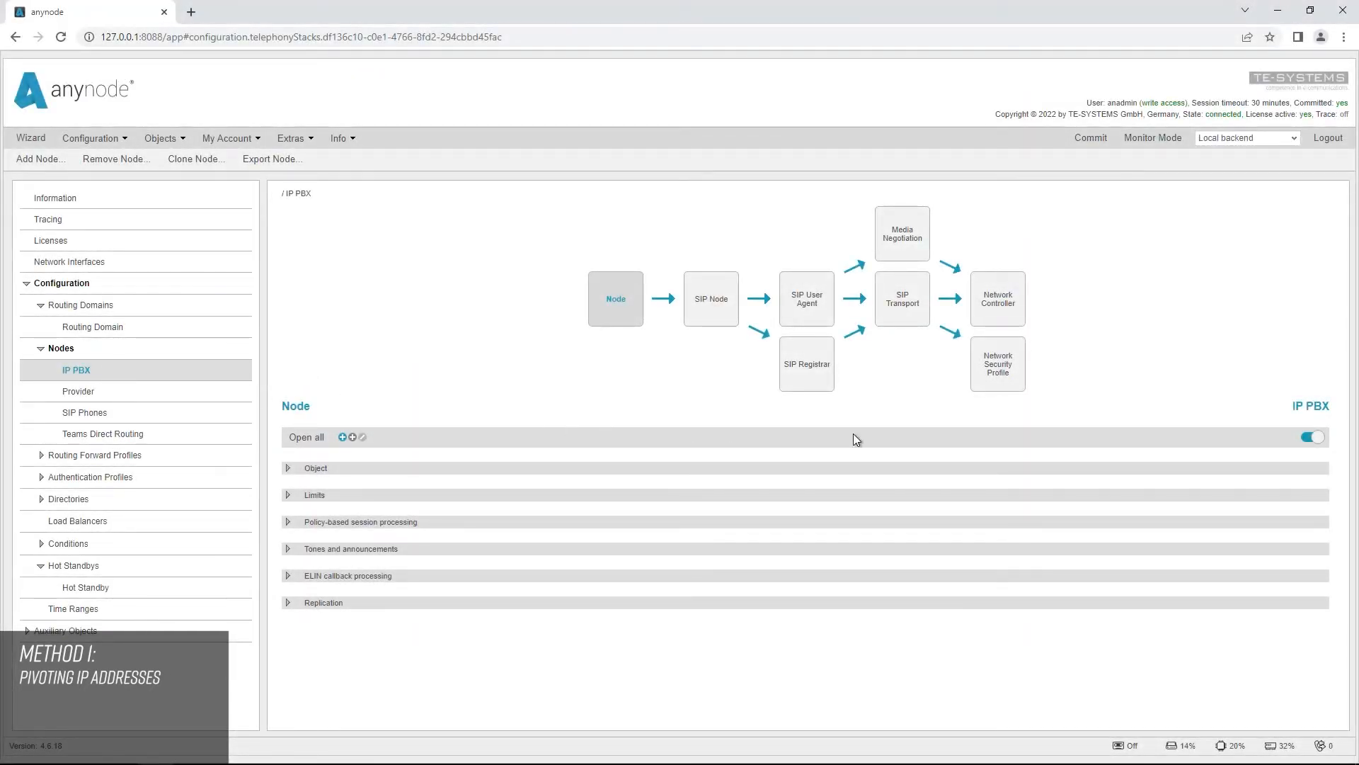
# Step: Set the IP PBX node's network controller to the fixed IP address 10.1.11.200 and commit the change
pyautogui.click(997, 310)
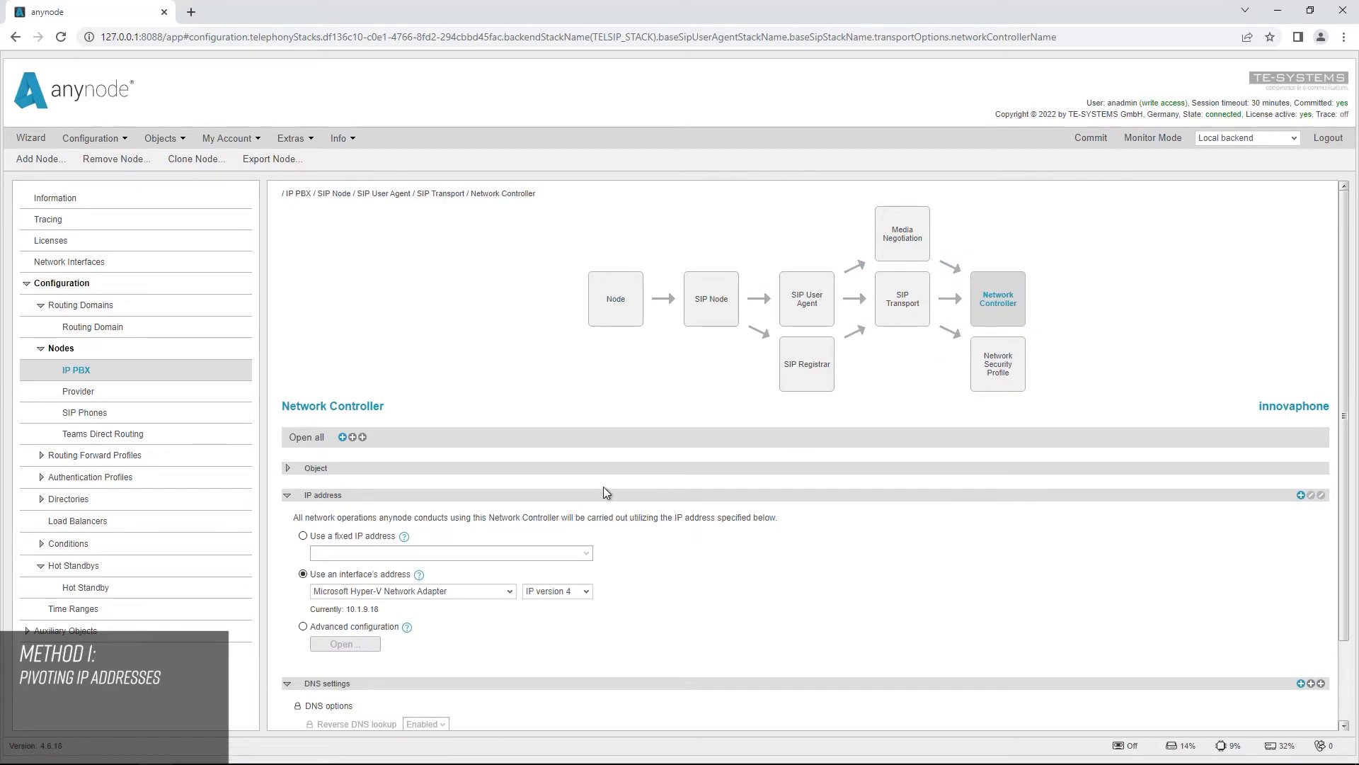
pyautogui.click(303, 536)
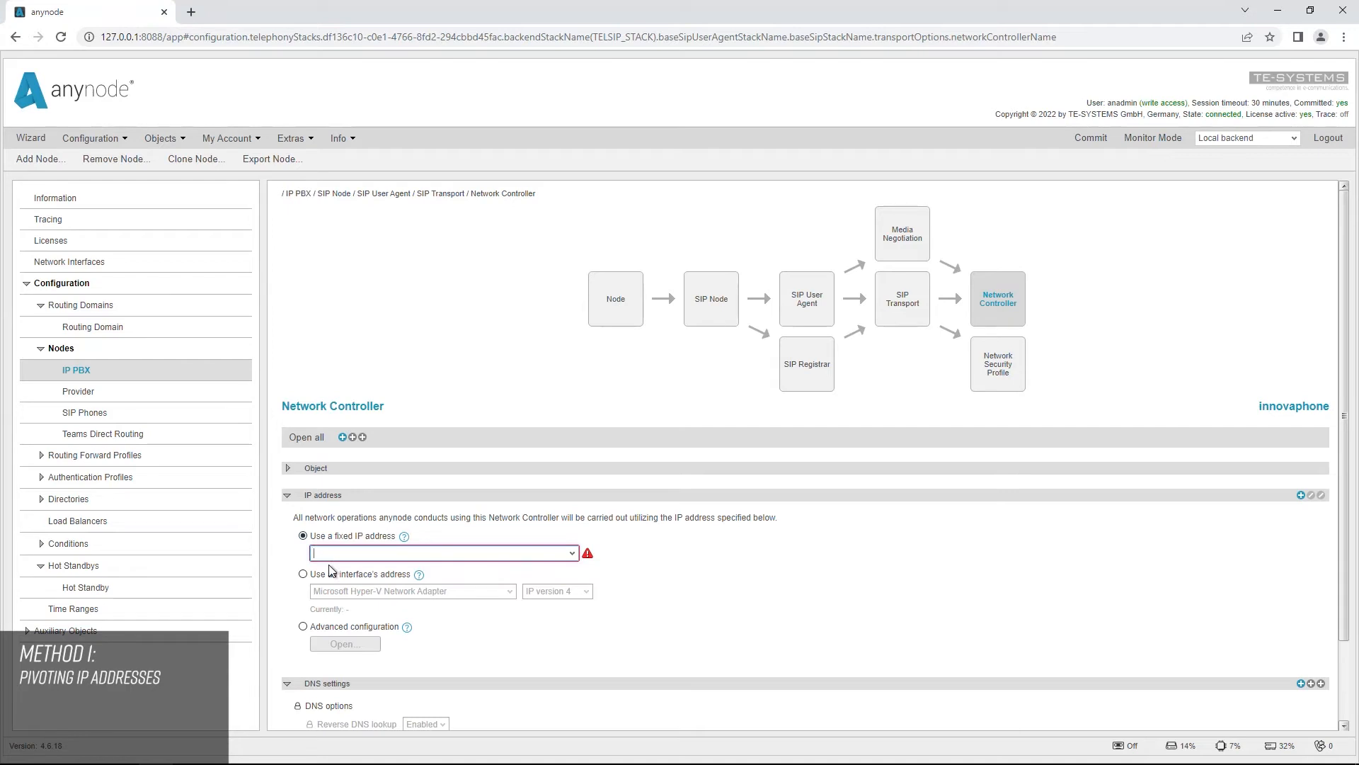
pyautogui.write('10')
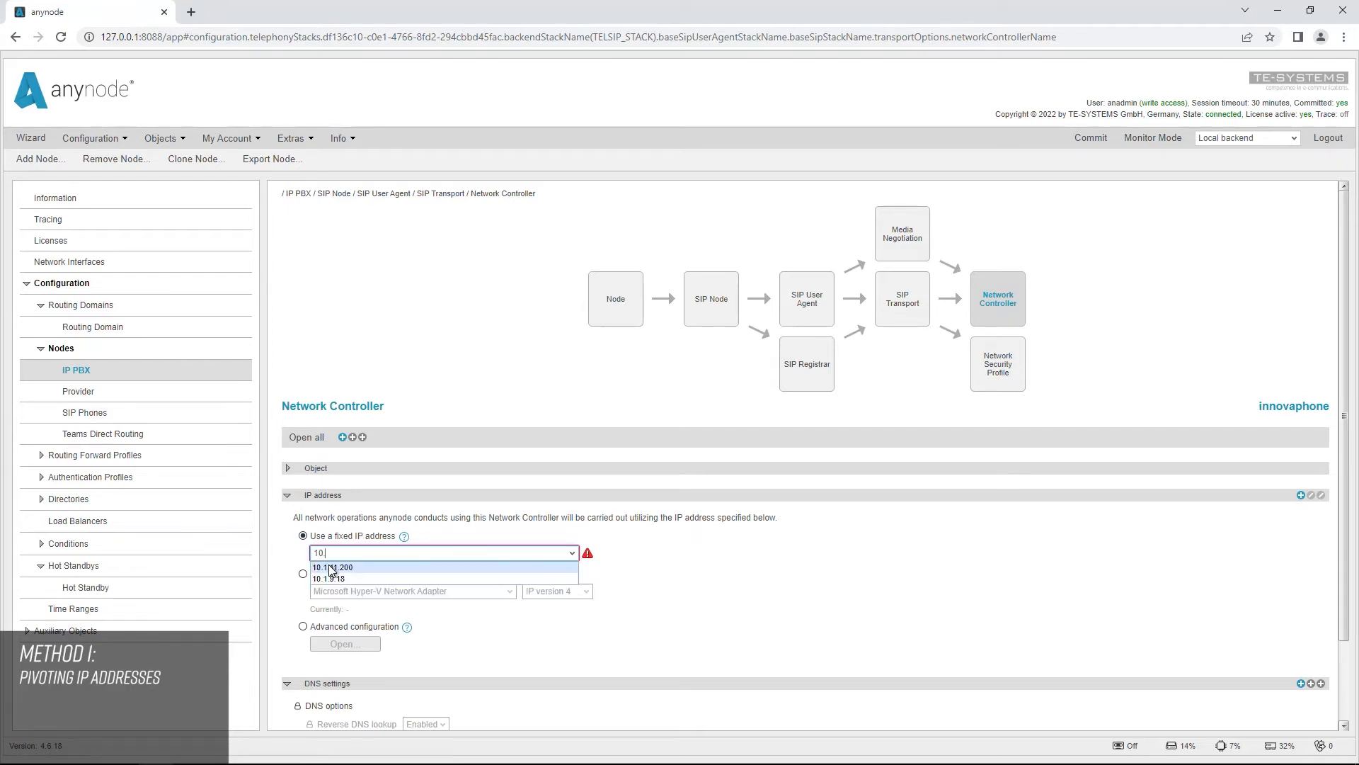
pyautogui.write('.1.11.200')
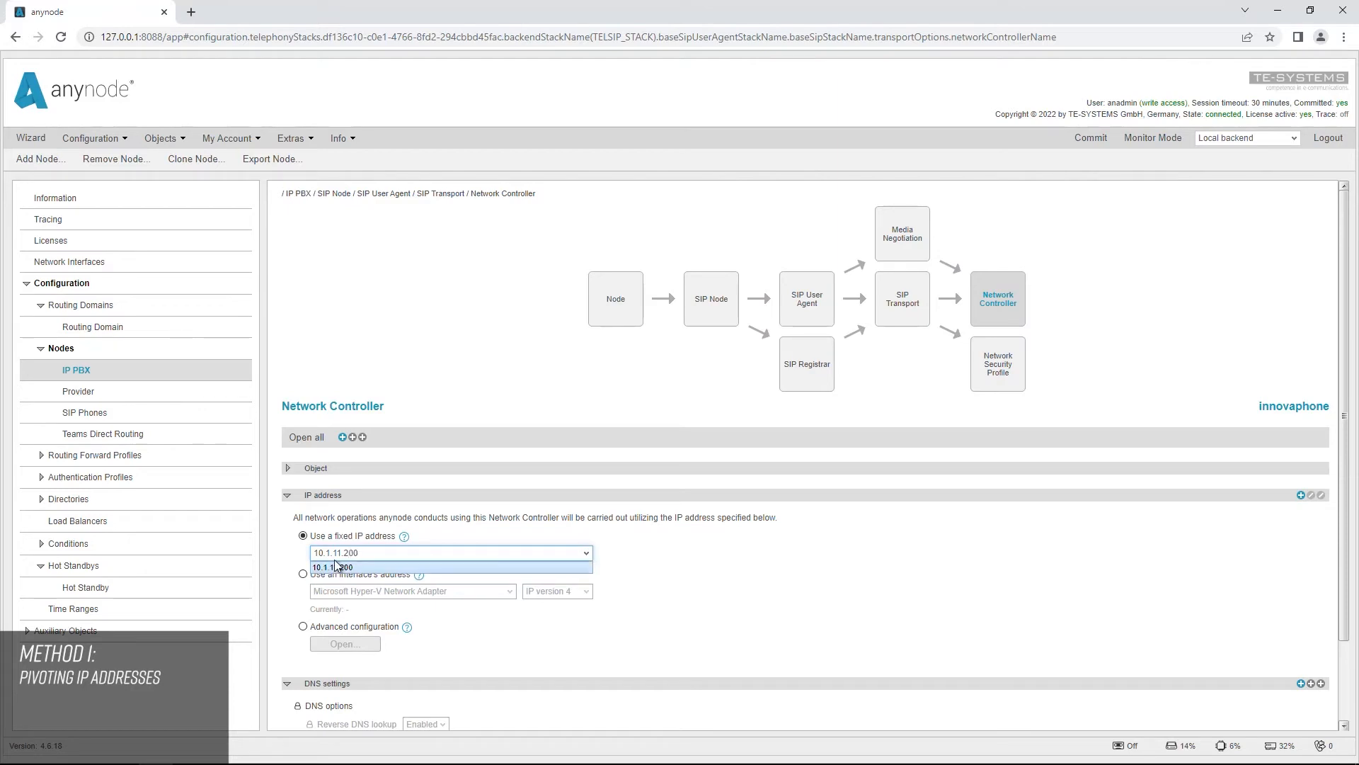
pyautogui.click(366, 568)
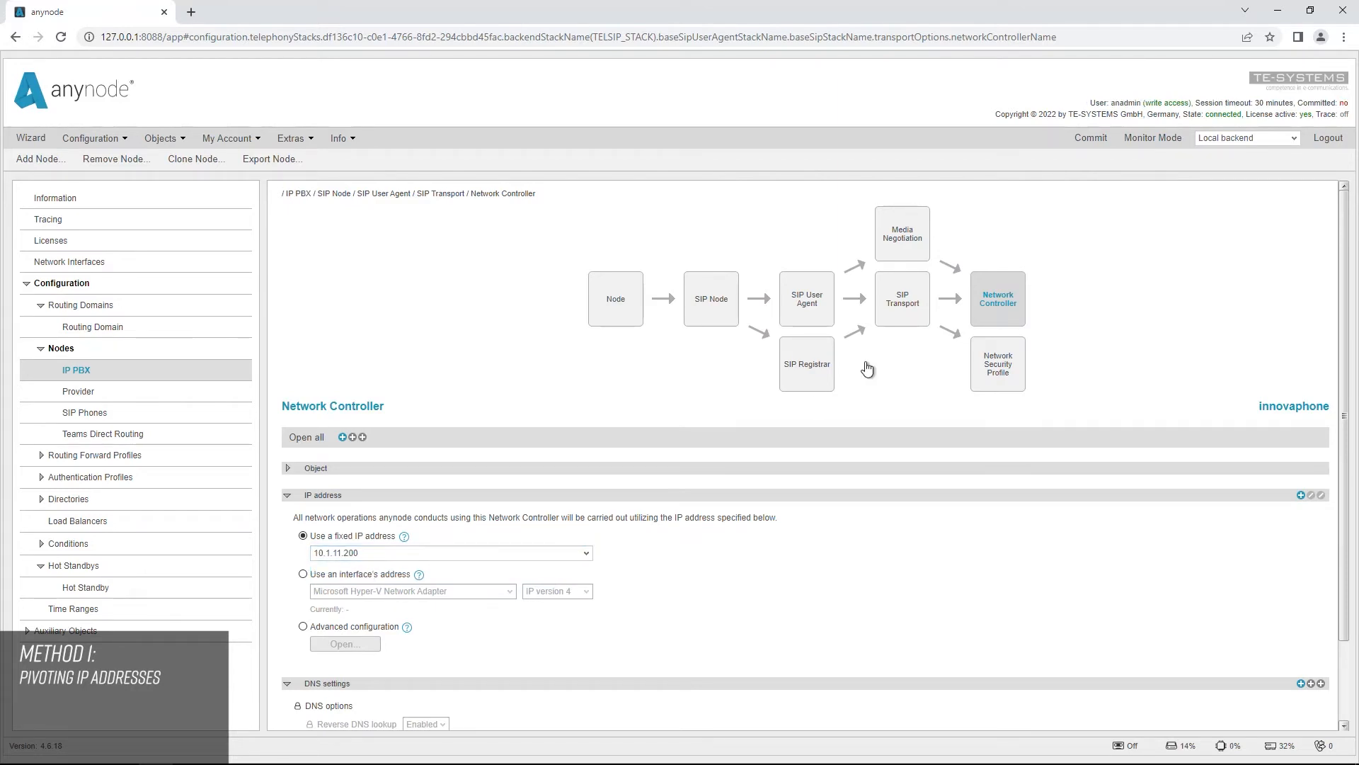
pyautogui.click(1090, 139)
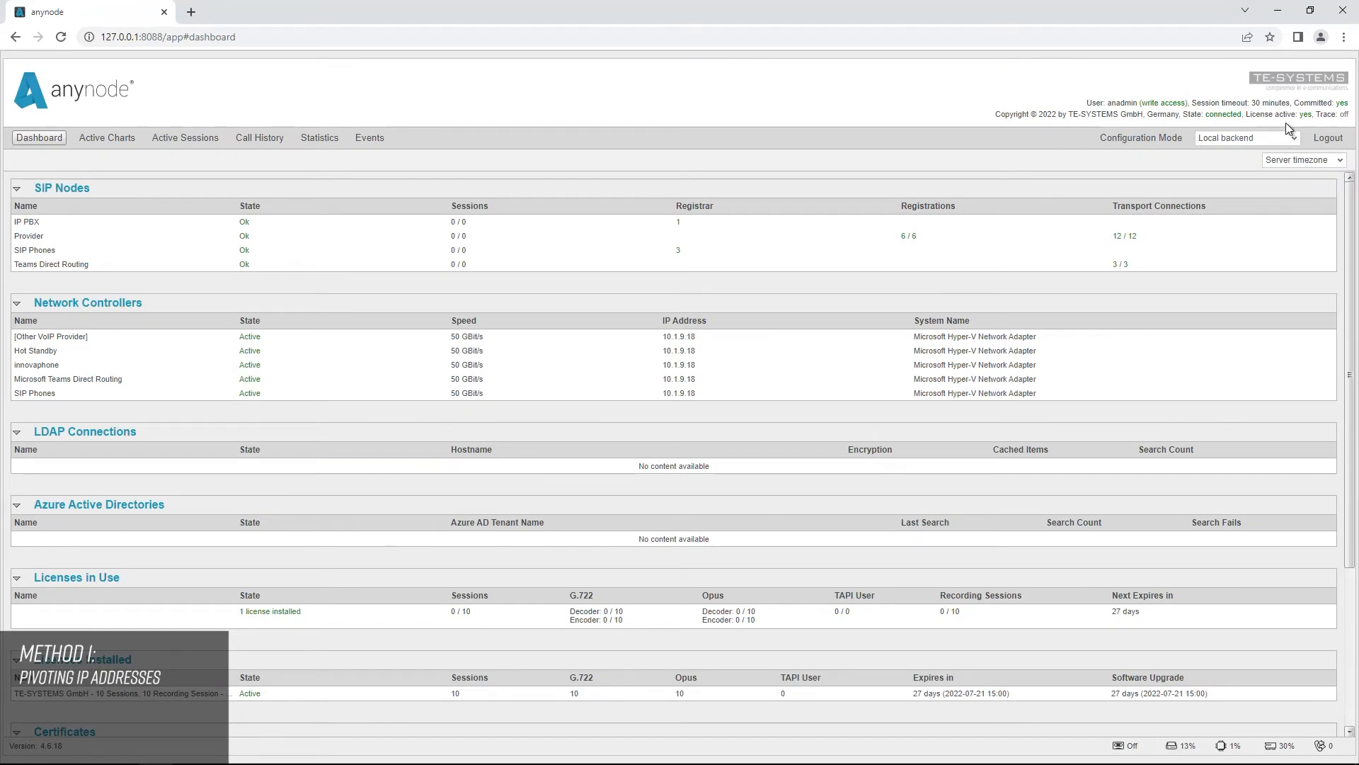
# Step: View the network controller states of the Replica backend on the monitoring dashboard
pyautogui.click(1297, 137)
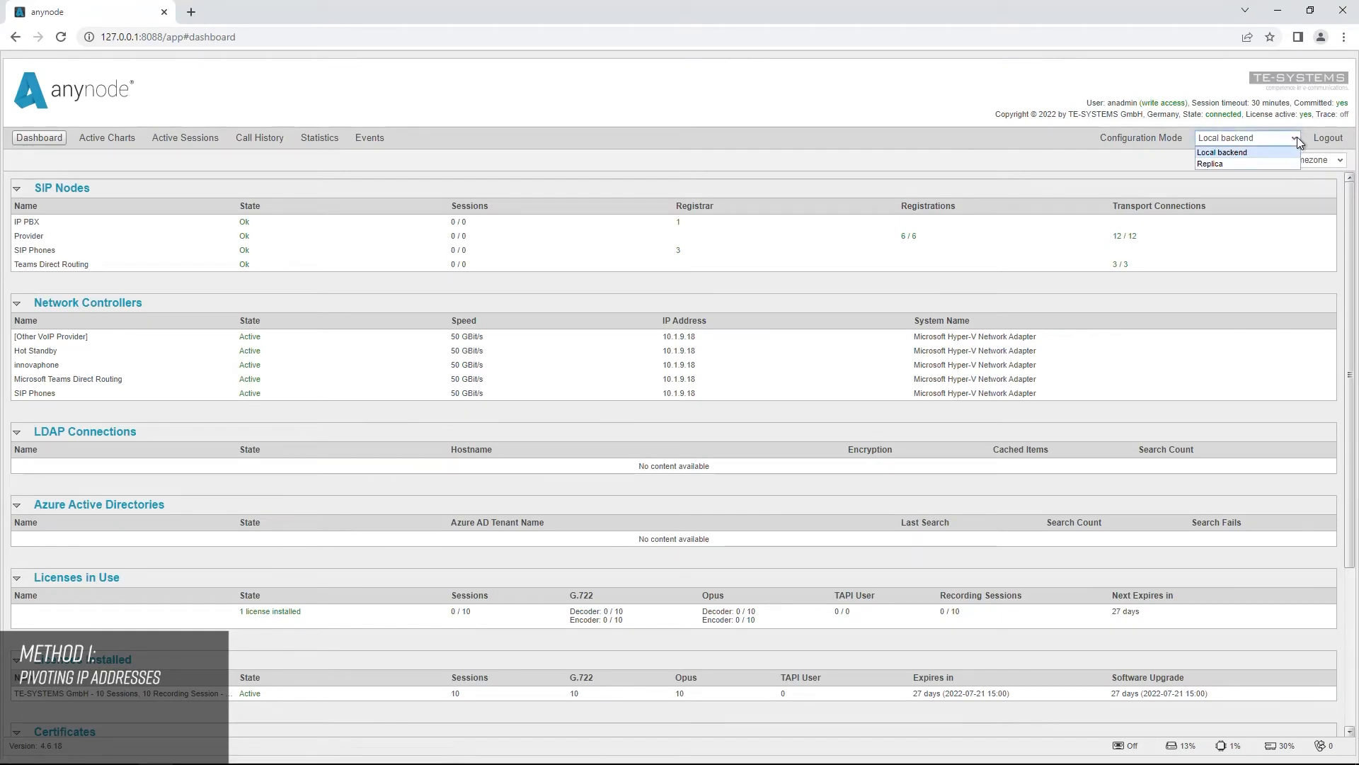
pyautogui.click(1274, 166)
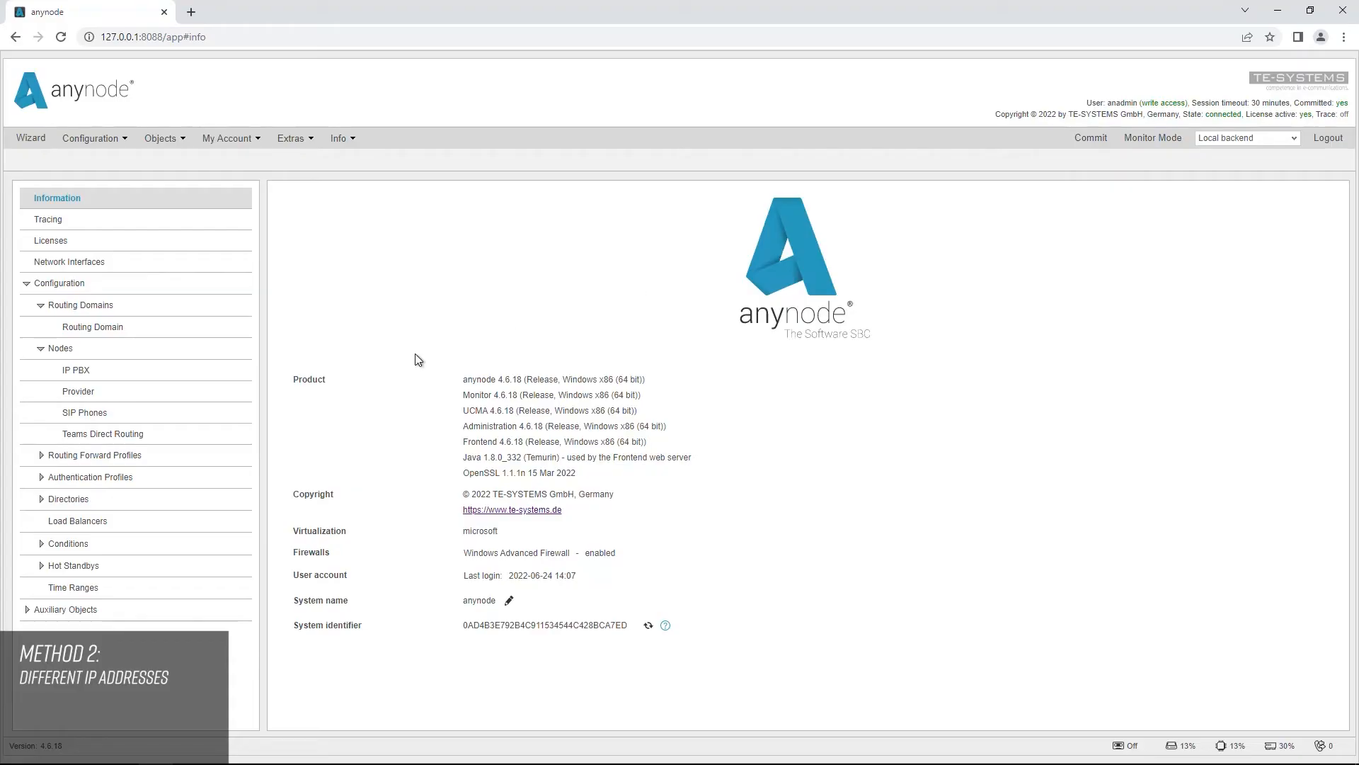
# Step: Switch the IP PBX node's network controller to advanced IP address configuration and open its settings
pyautogui.click(133, 373)
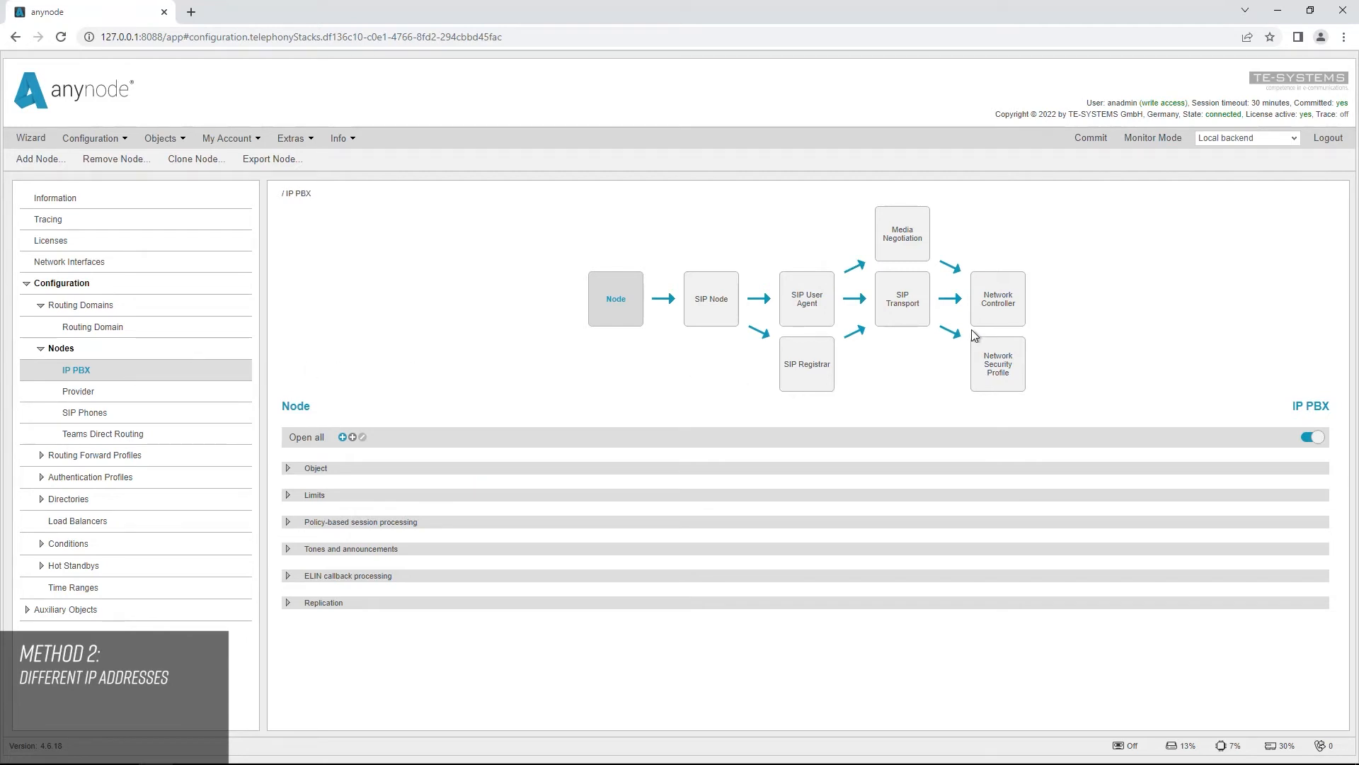
pyautogui.click(994, 309)
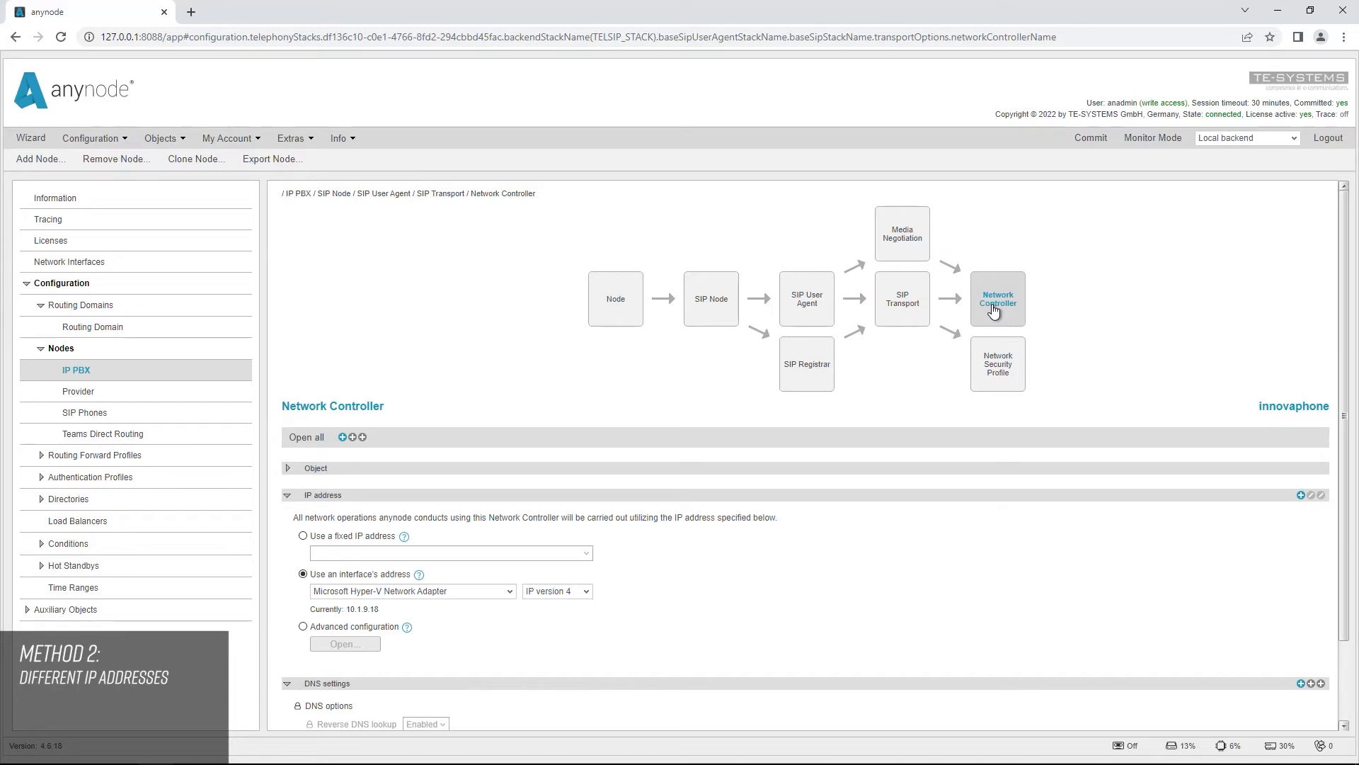
pyautogui.click(304, 628)
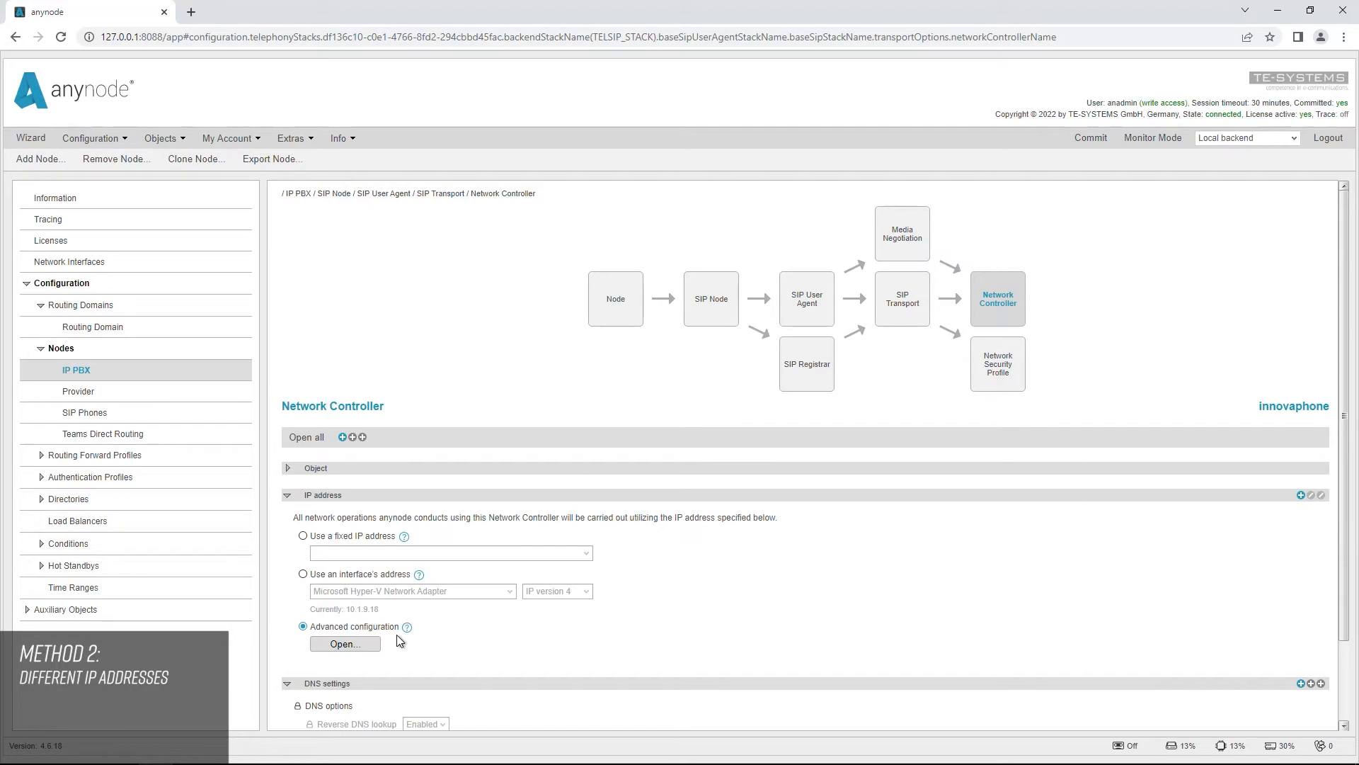
pyautogui.click(360, 646)
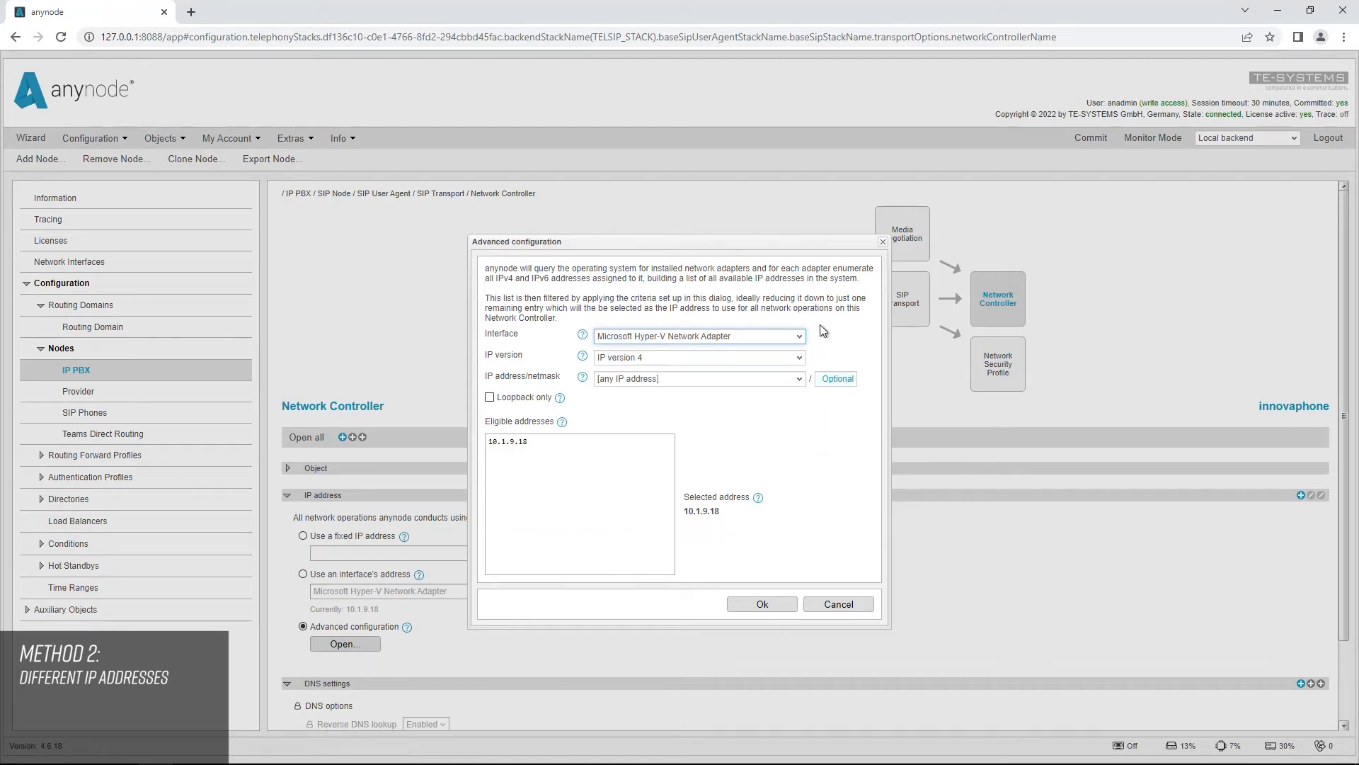
# Step: Set the network controller's address filter to any interface and any IP version
pyautogui.click(800, 335)
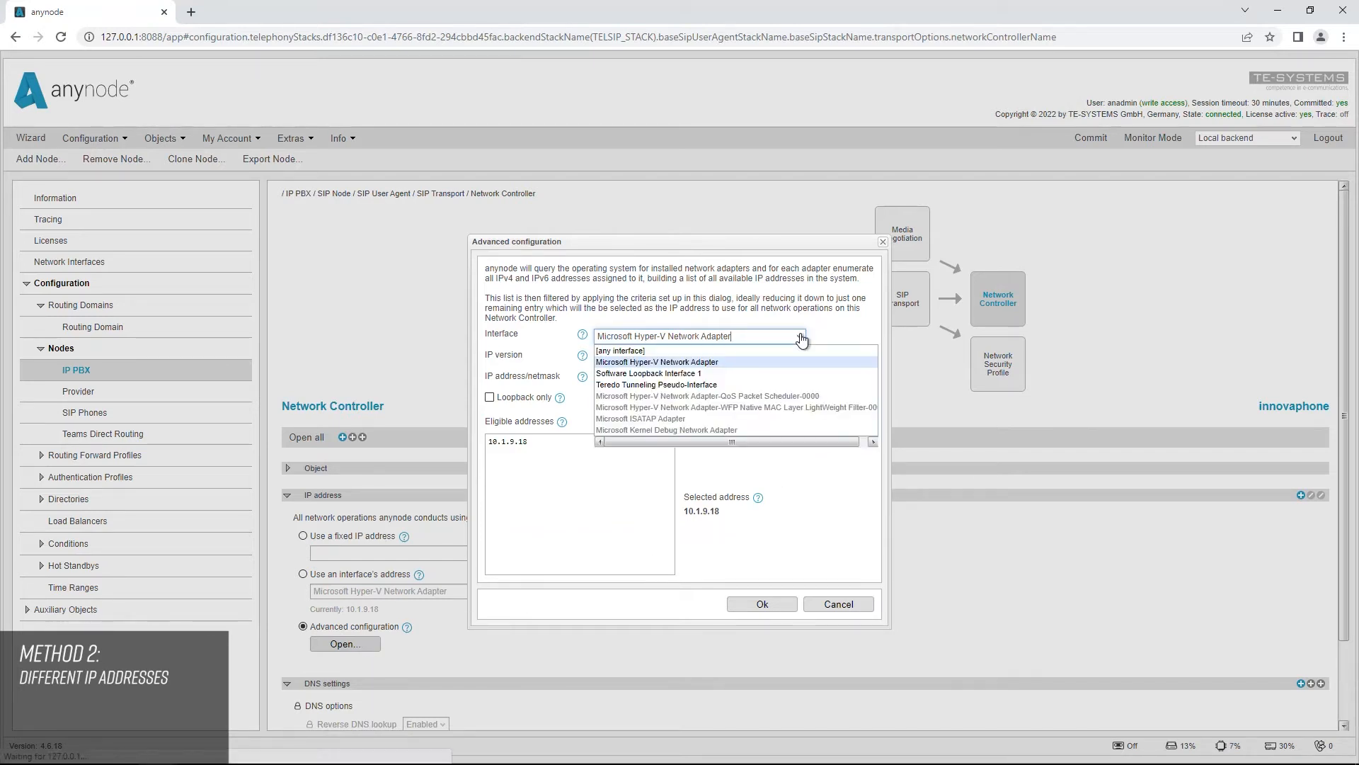
pyautogui.click(676, 358)
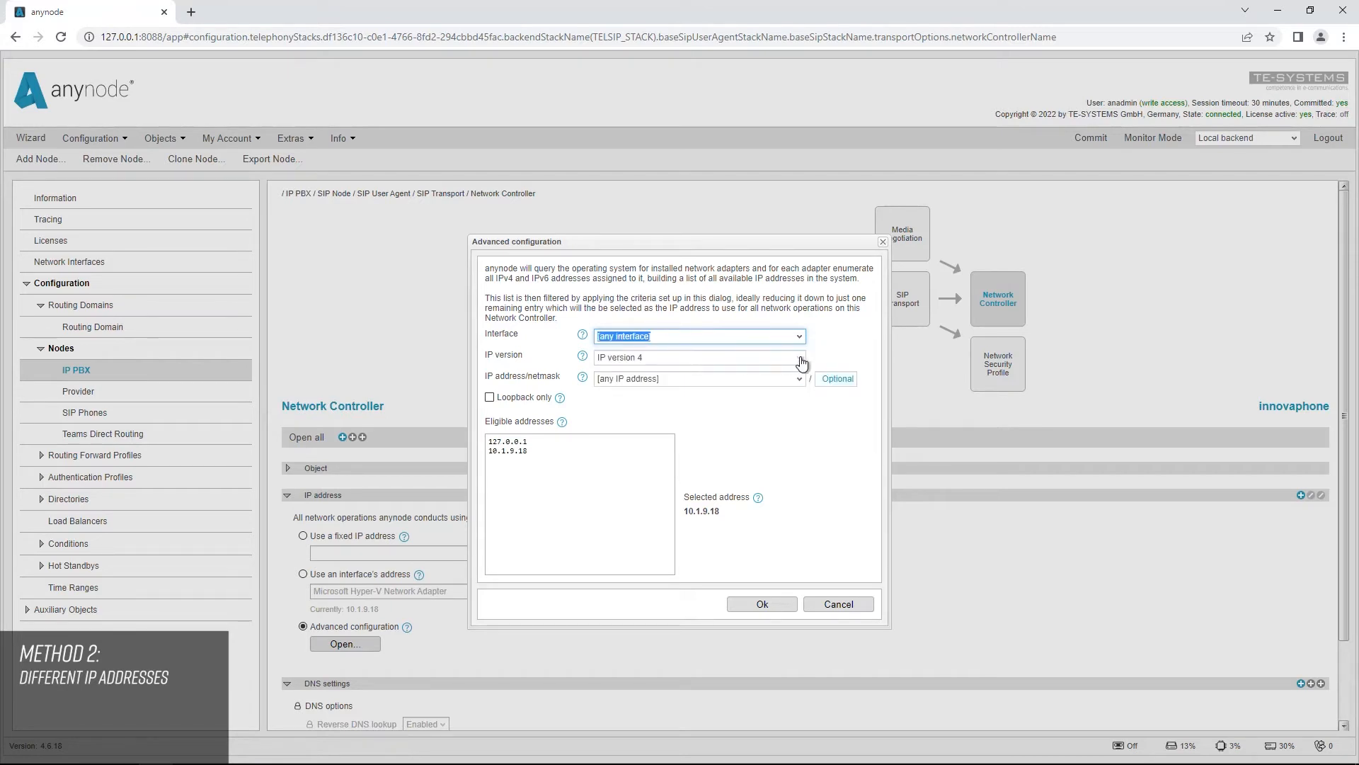
pyautogui.click(800, 357)
pyautogui.click(658, 371)
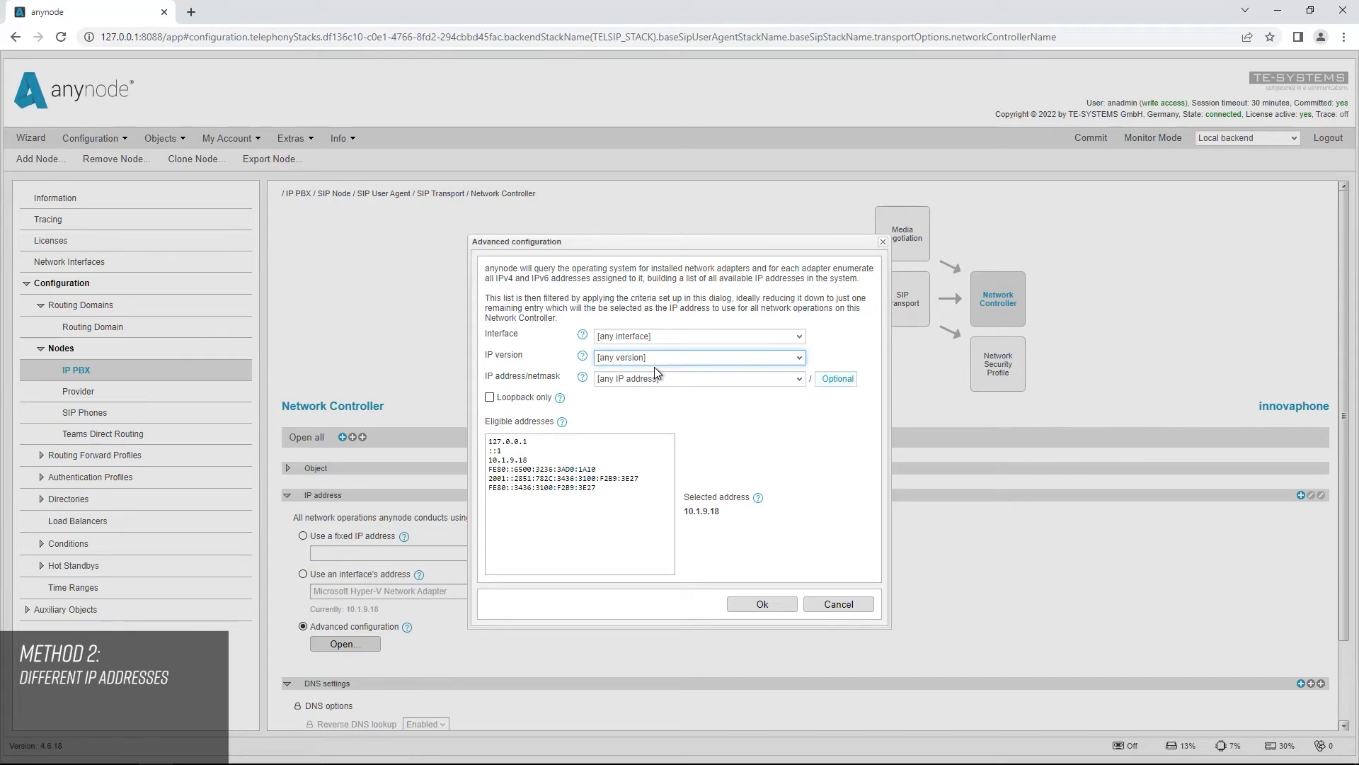
# Step: Restrict the eligible addresses to IP address 10.1.9.0 with netmask 24 and accept the advanced configuration
pyautogui.click(780, 380)
pyautogui.moveTo(686, 382); pyautogui.dragTo(593, 381)
pyautogui.press('BackSpace')
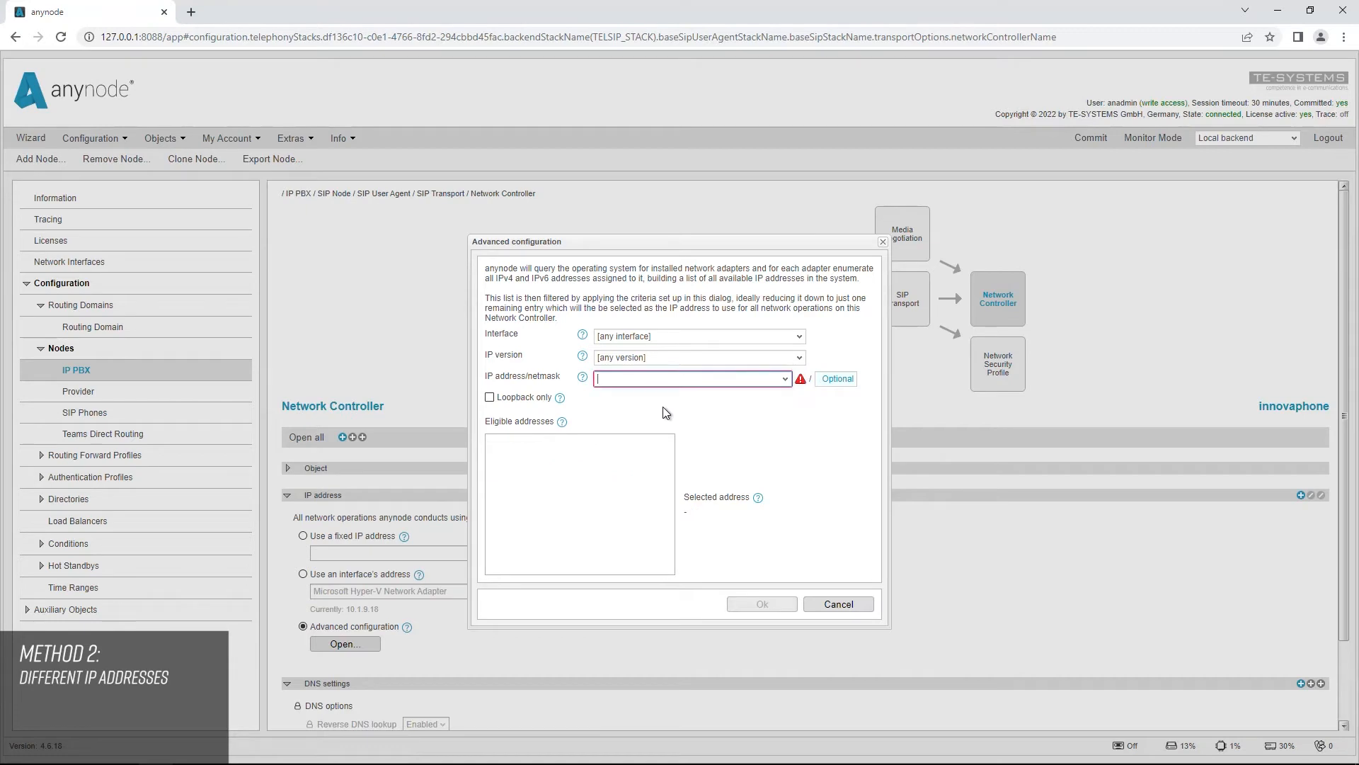
pyautogui.write('10.1')
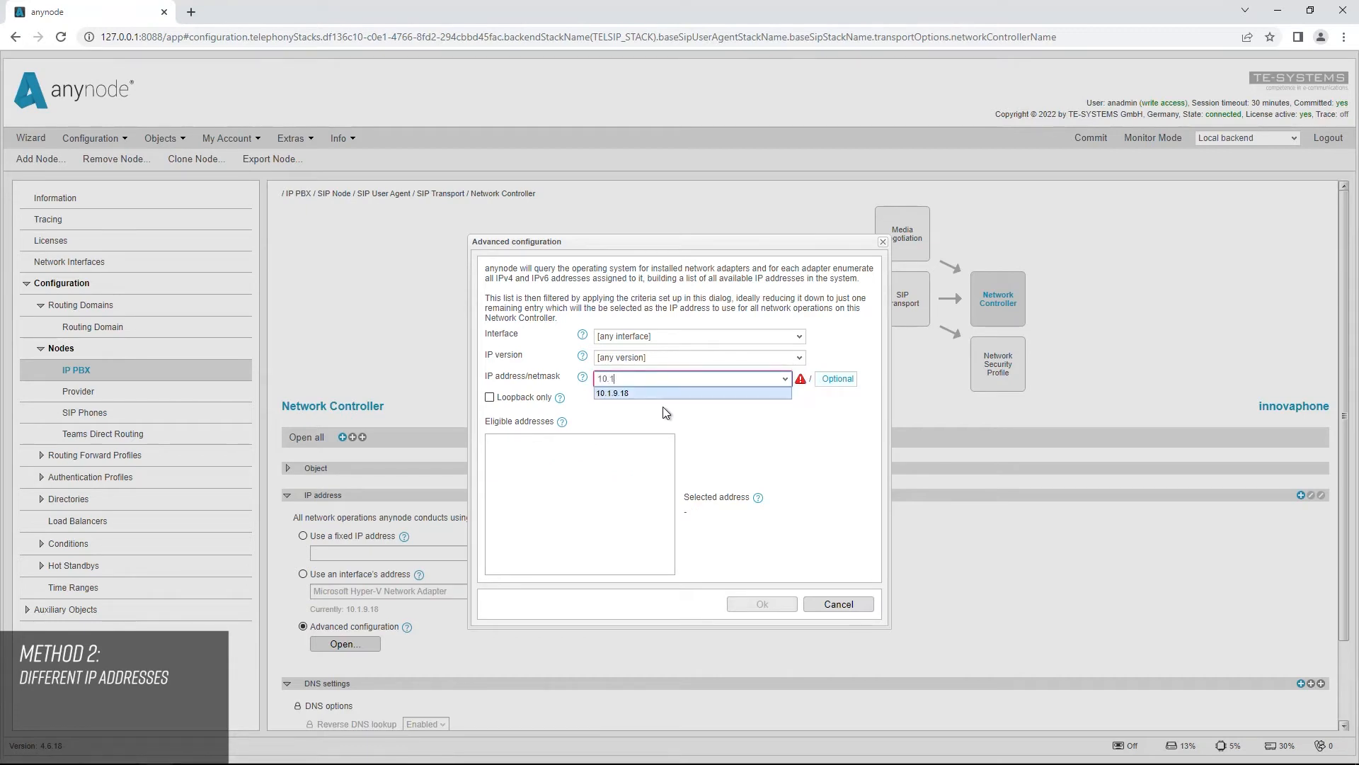
pyautogui.write('.9.0')
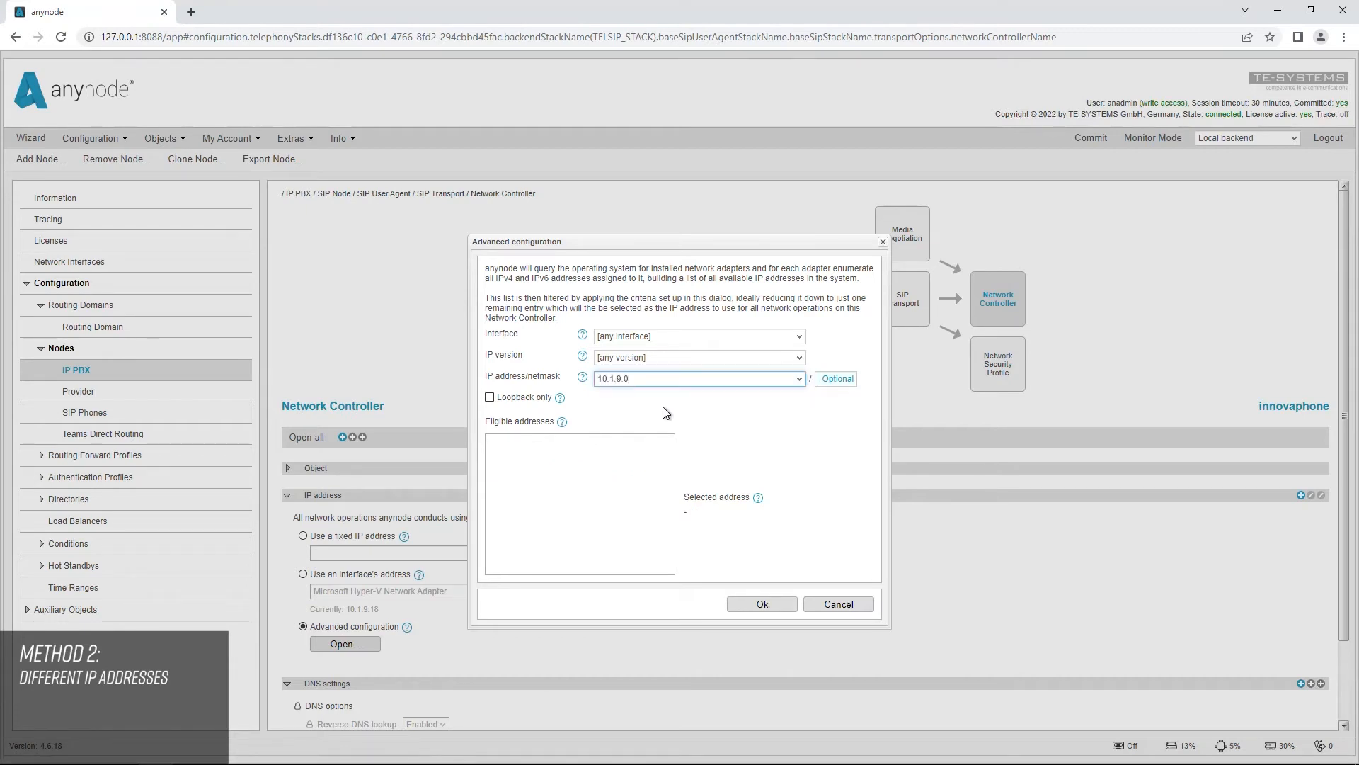
pyautogui.click(830, 383)
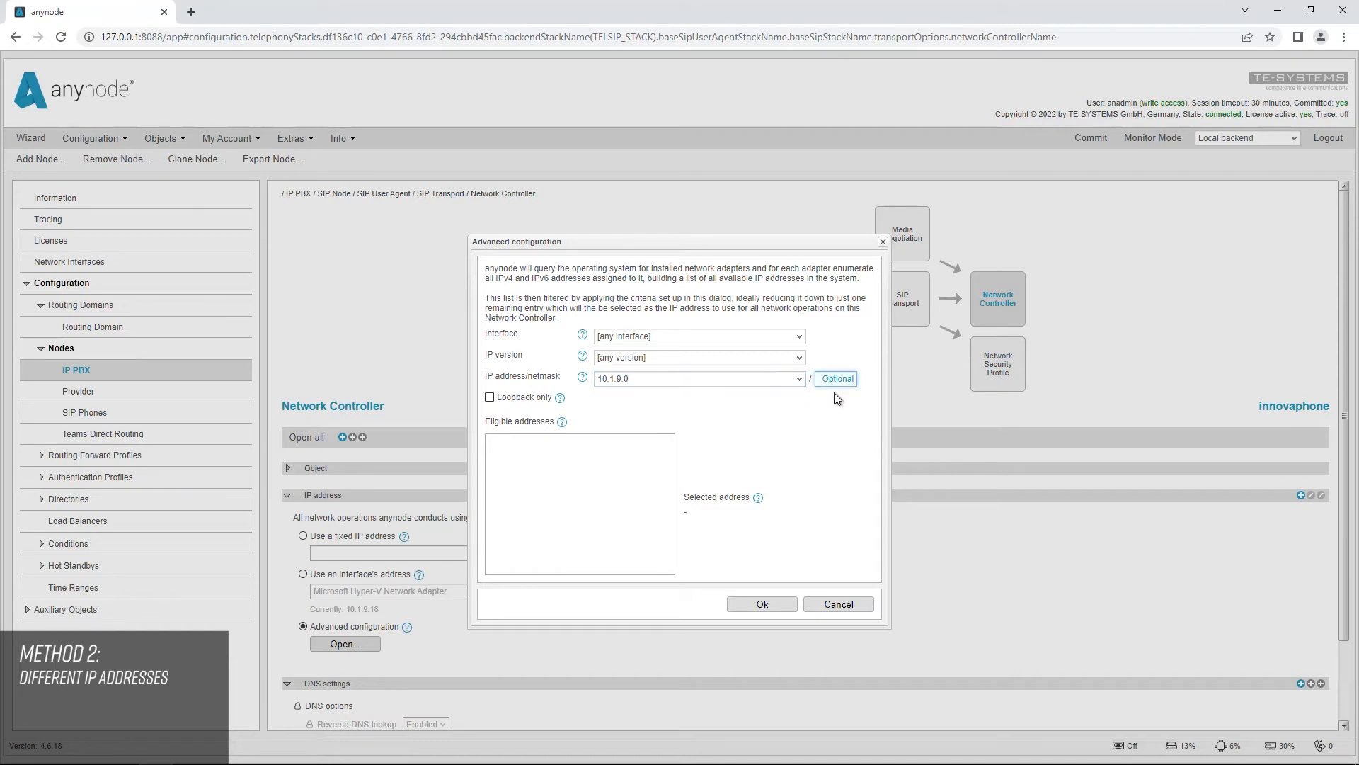
pyautogui.write('24')
pyautogui.click(845, 402)
pyautogui.click(763, 604)
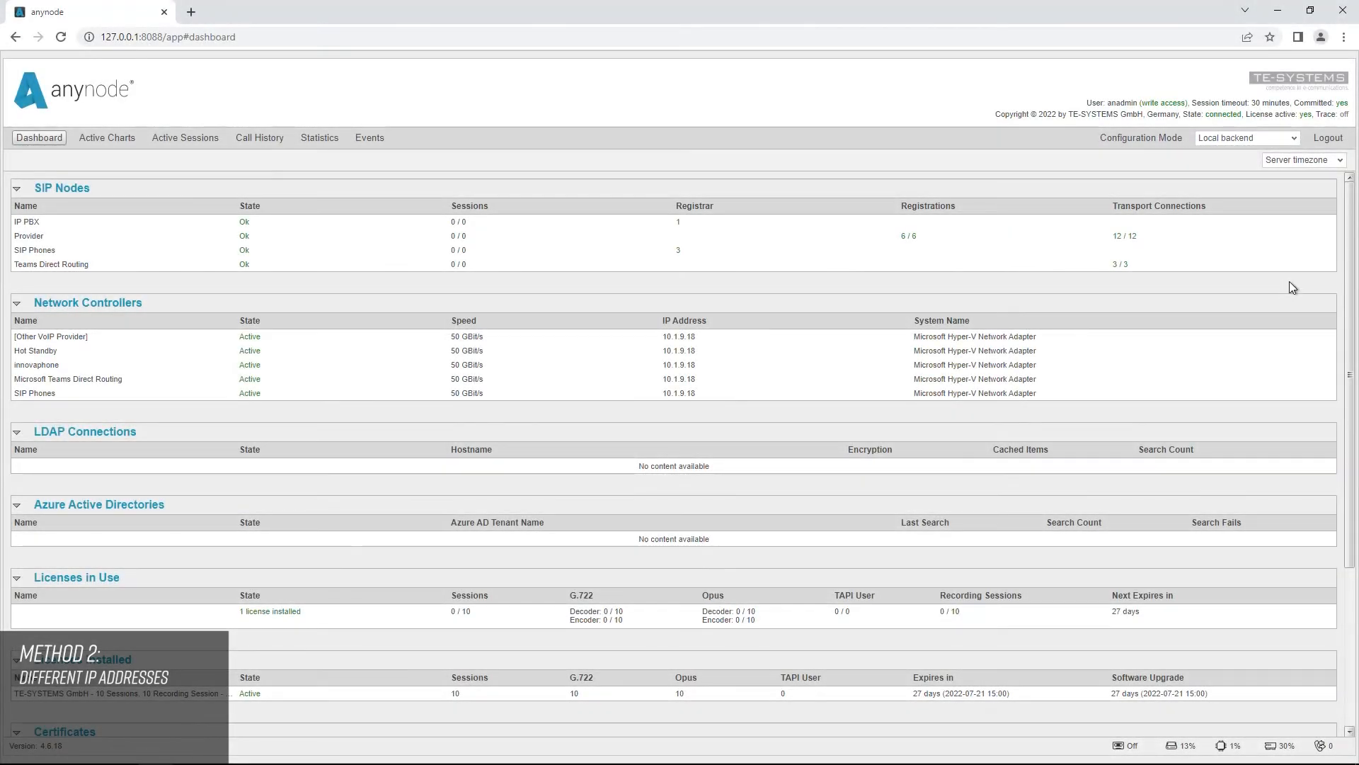
# Step: Switch the monitoring dashboard from the local backend to the Replica backend to view its network controllers
pyautogui.click(1297, 137)
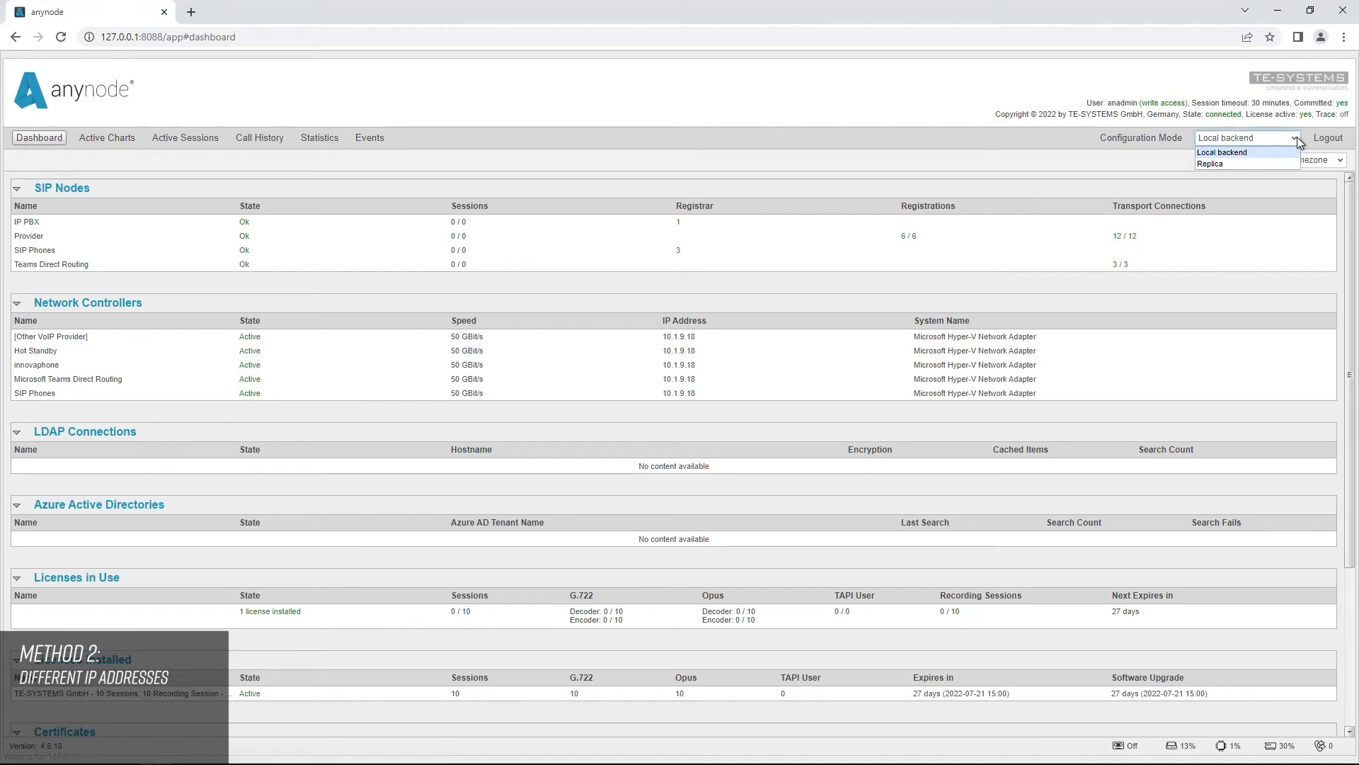
pyautogui.click(1274, 165)
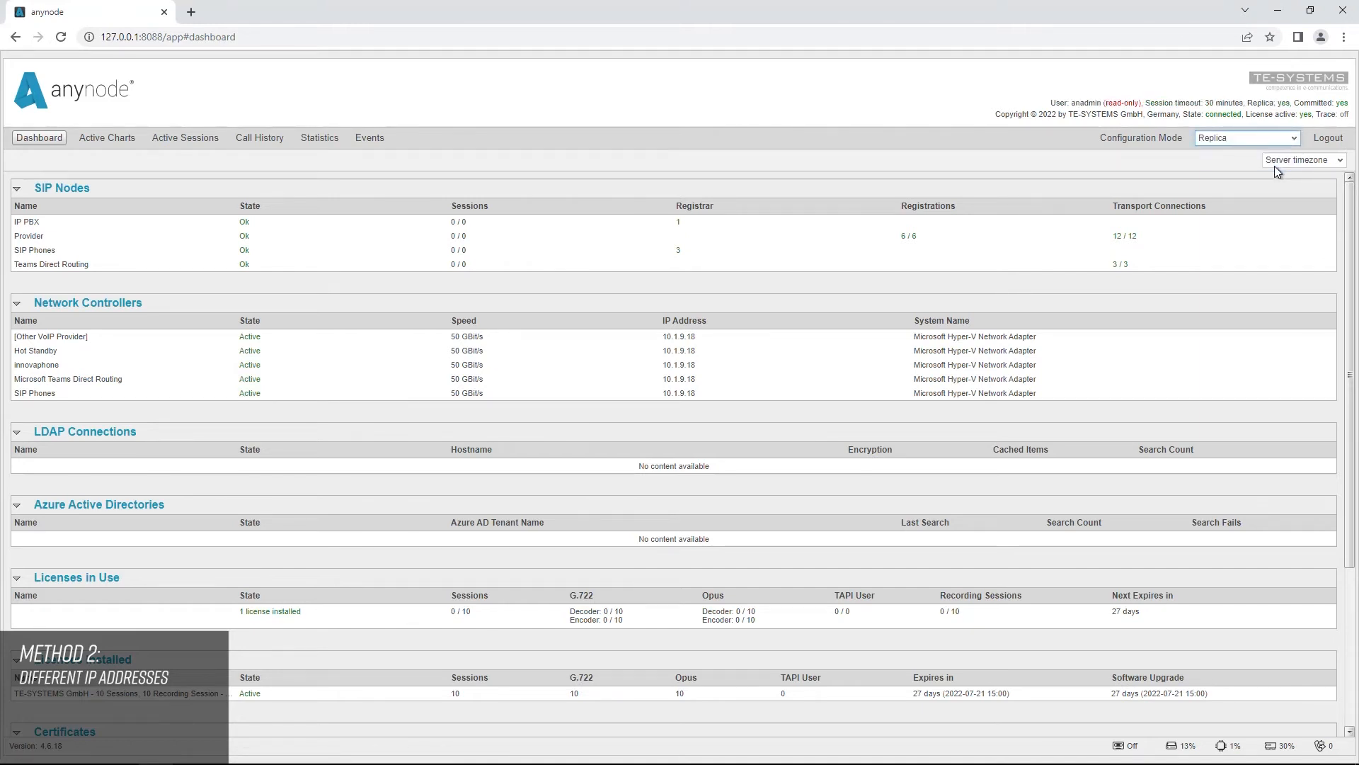
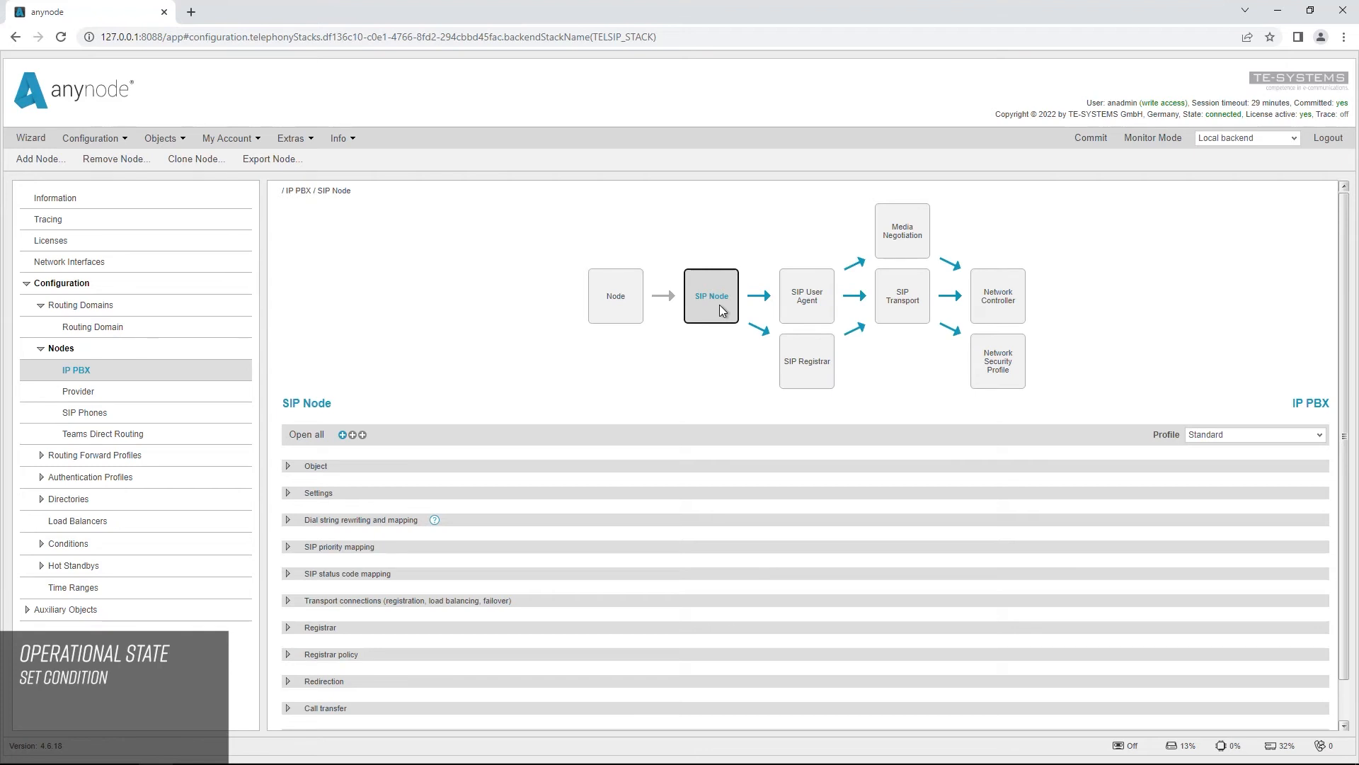
# Step: In the IP PBX node's SIP Node settings, set the operational state condition to Is Hot Standby active
pyautogui.click(909, 314)
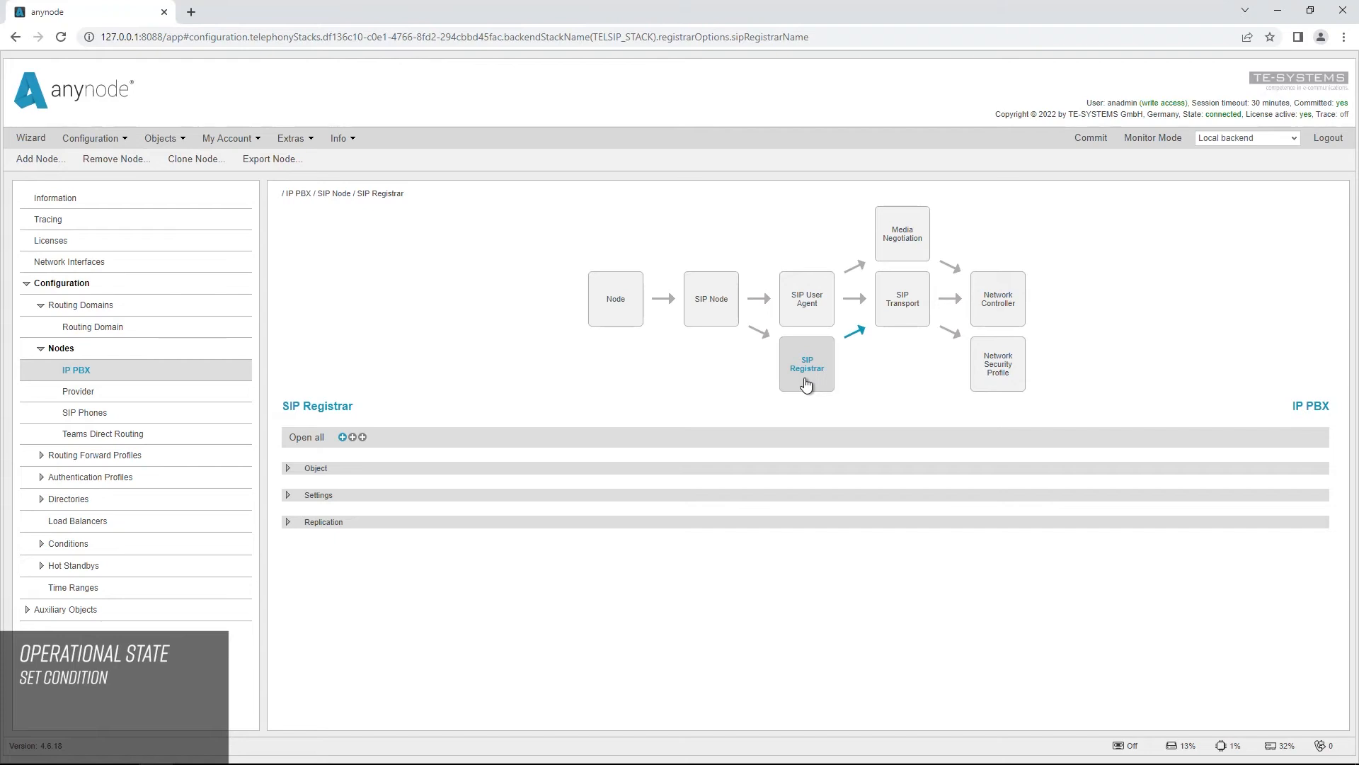
pyautogui.click(710, 315)
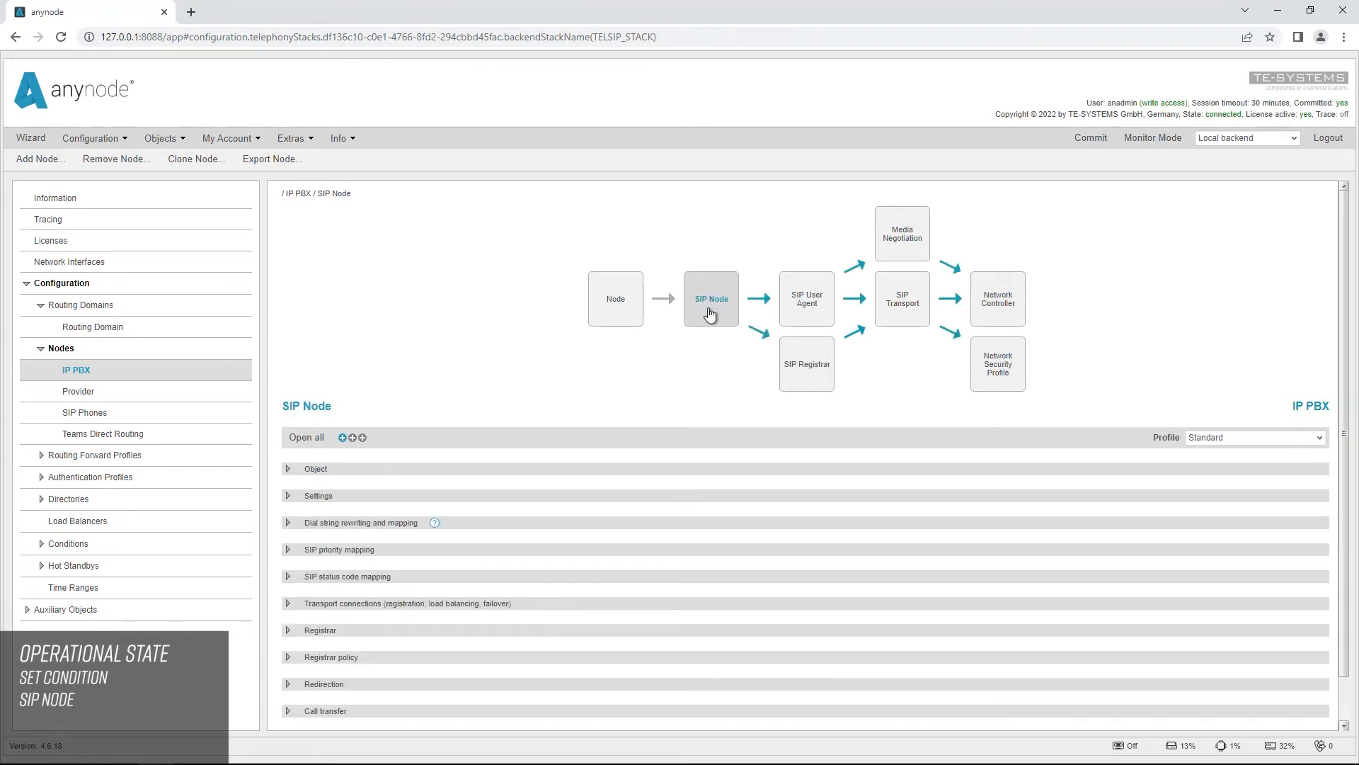
pyautogui.click(288, 496)
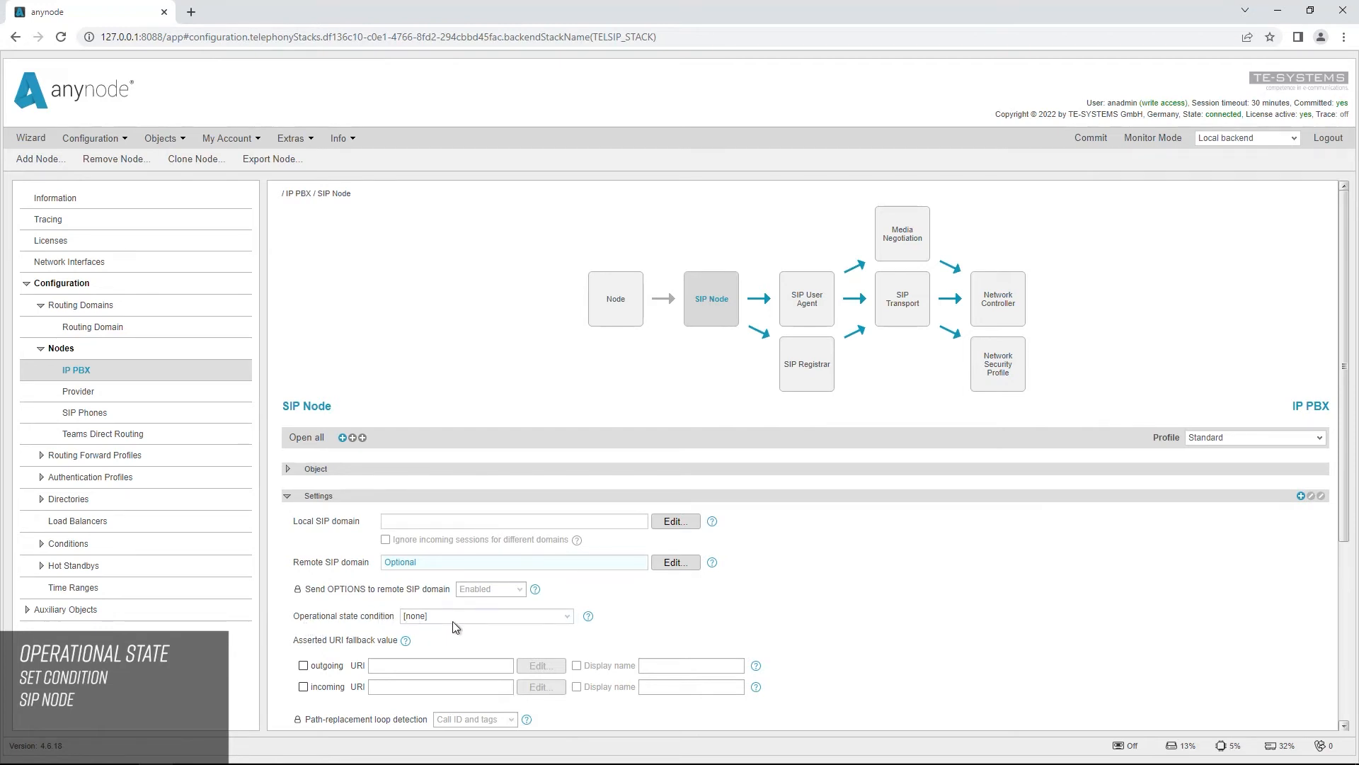
pyautogui.click(568, 622)
pyautogui.click(526, 664)
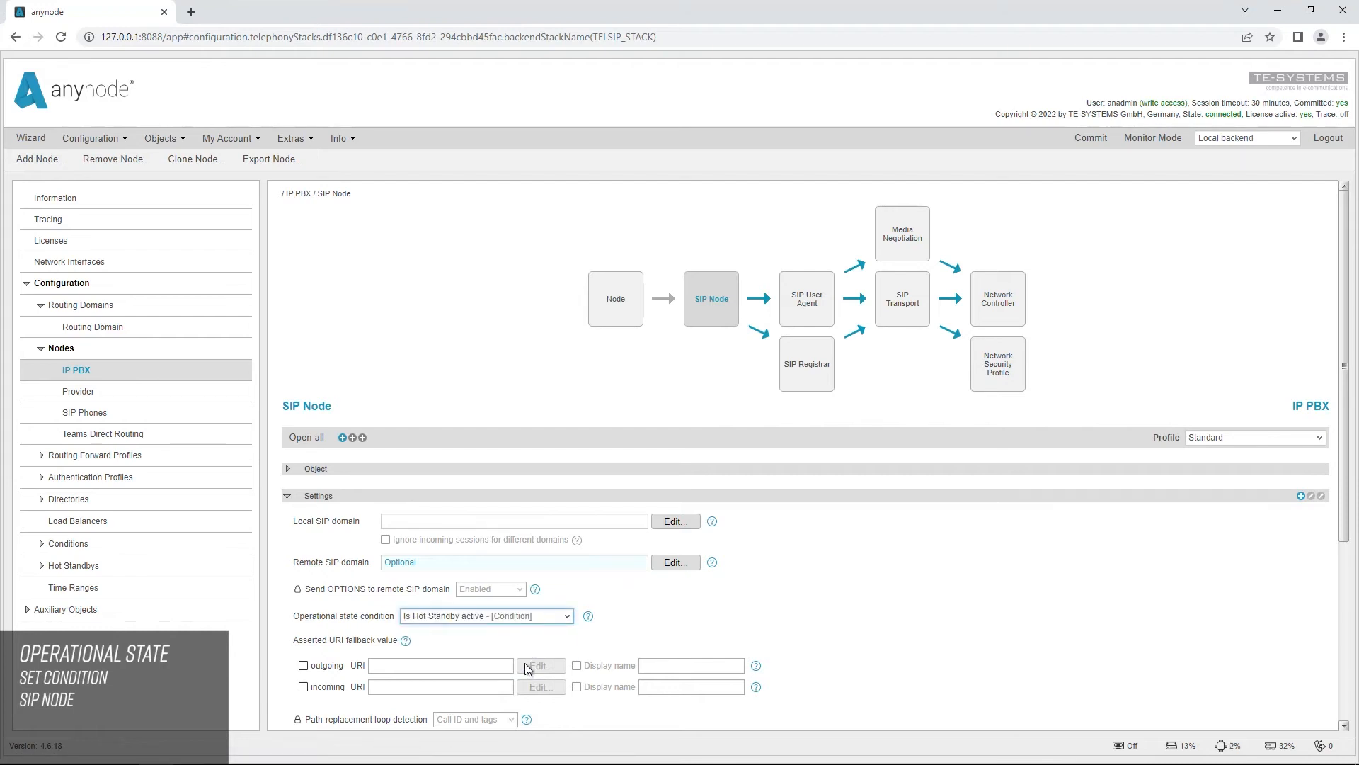
pyautogui.click(502, 632)
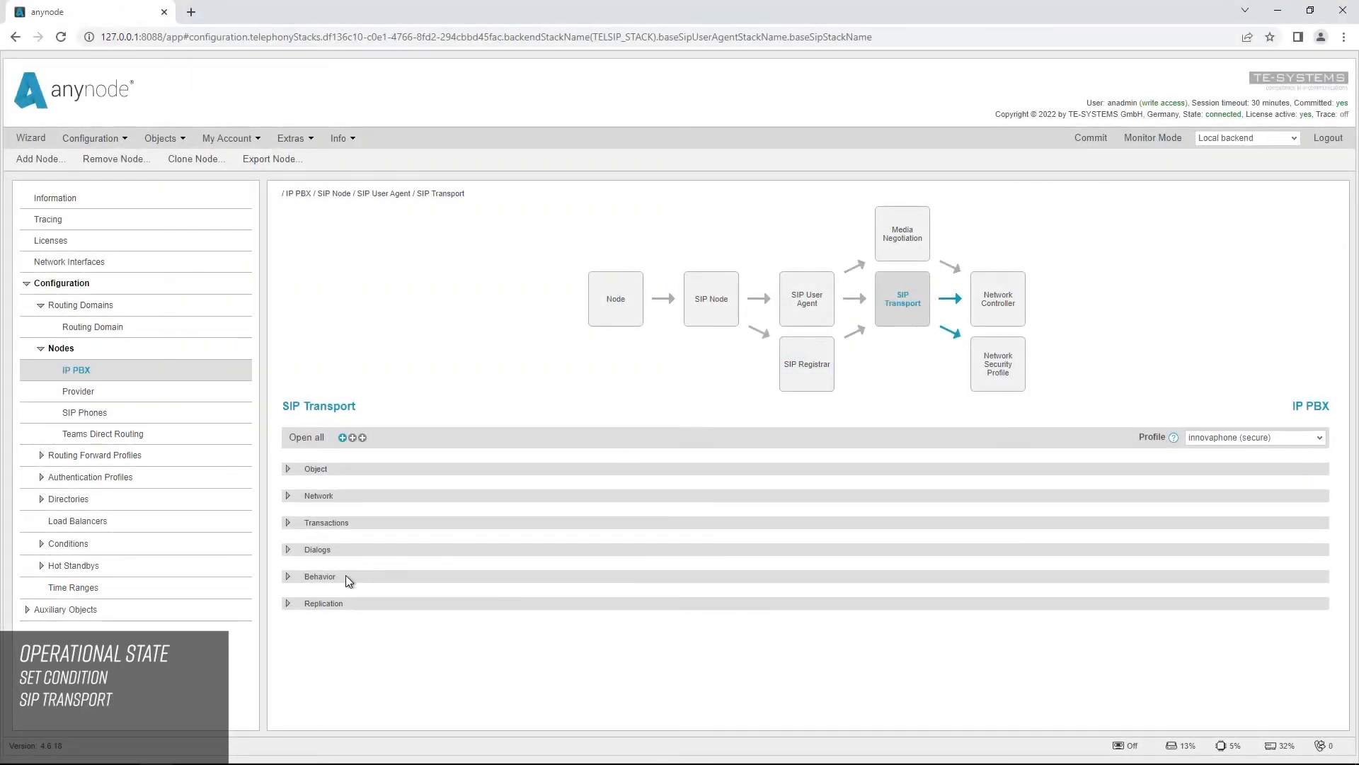
# Step: Set the IP PBX SIP Transport's operational state condition to Is Hot Standby active and, when not operational, to immediately drop all connections and not accept new traffic
pyautogui.click(288, 576)
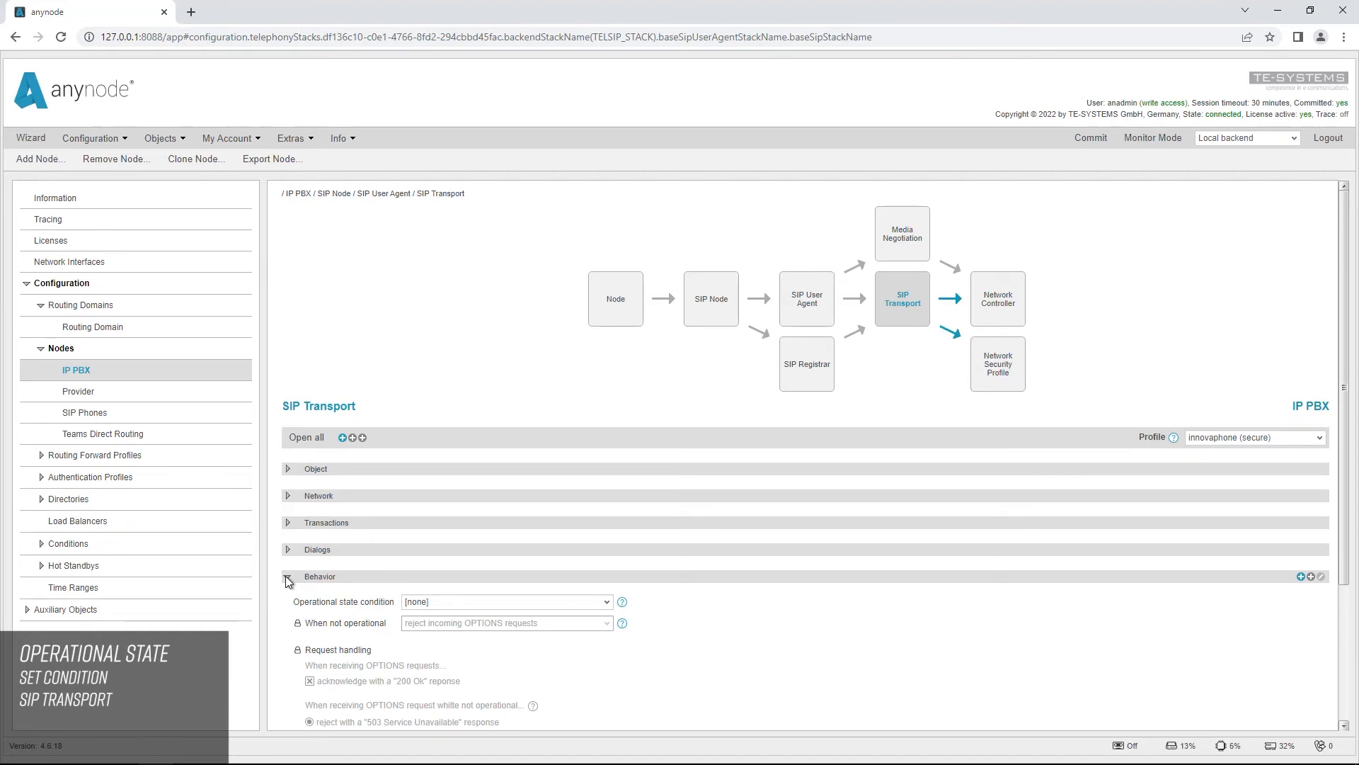
pyautogui.click(609, 602)
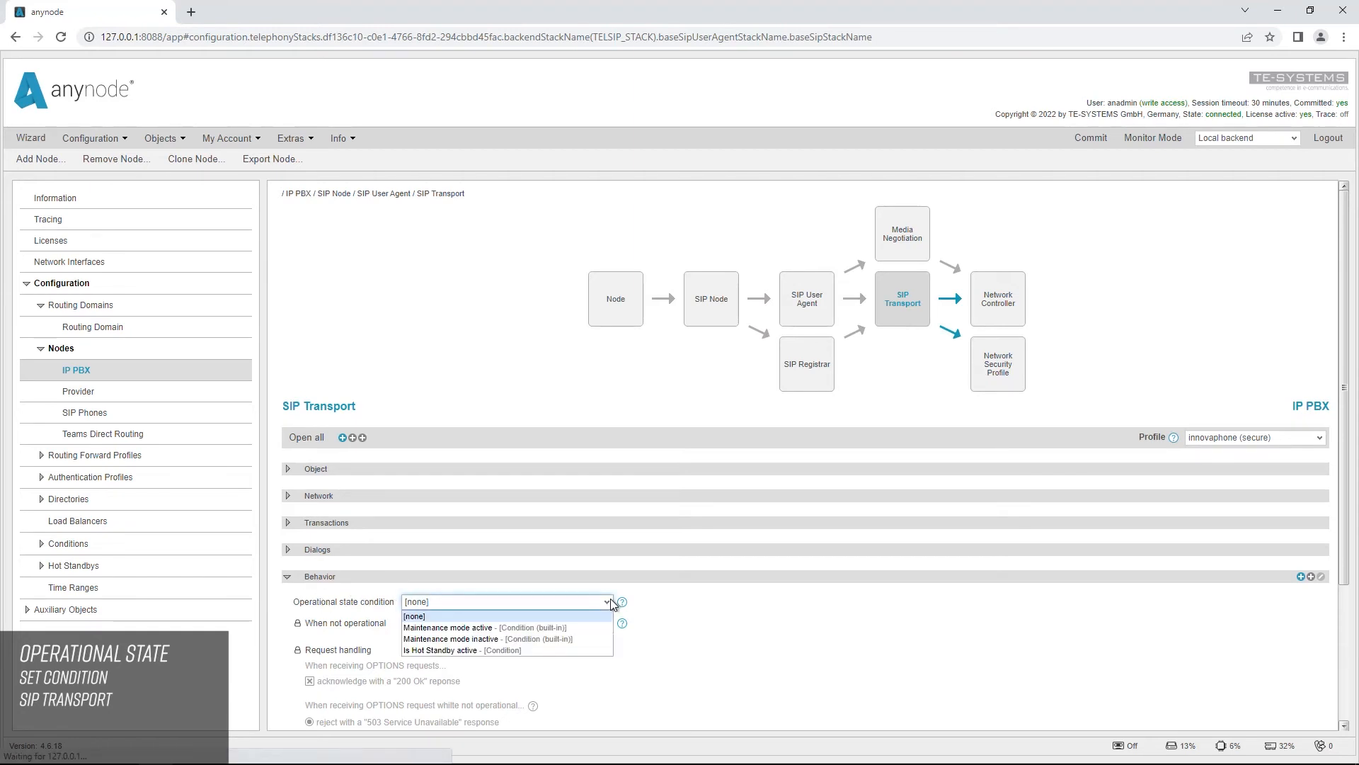
pyautogui.click(554, 649)
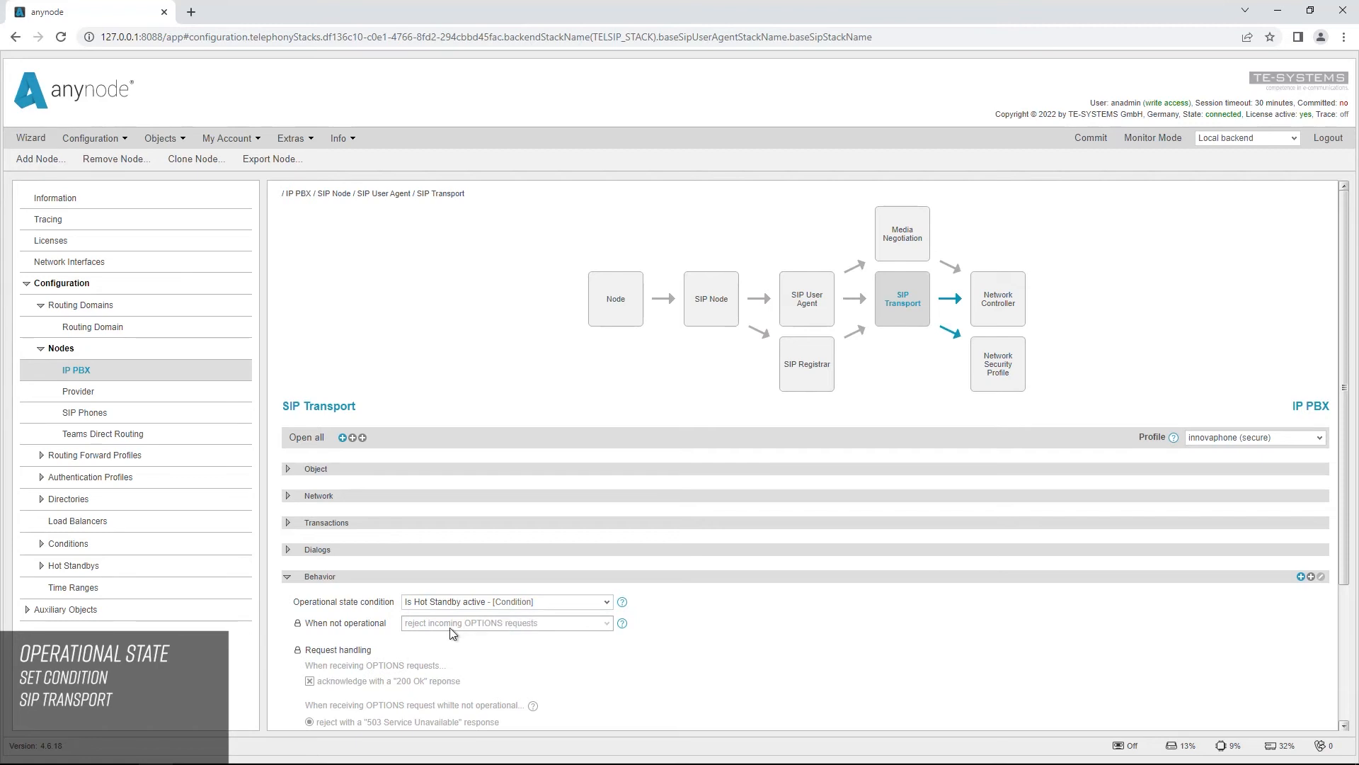
pyautogui.click(298, 624)
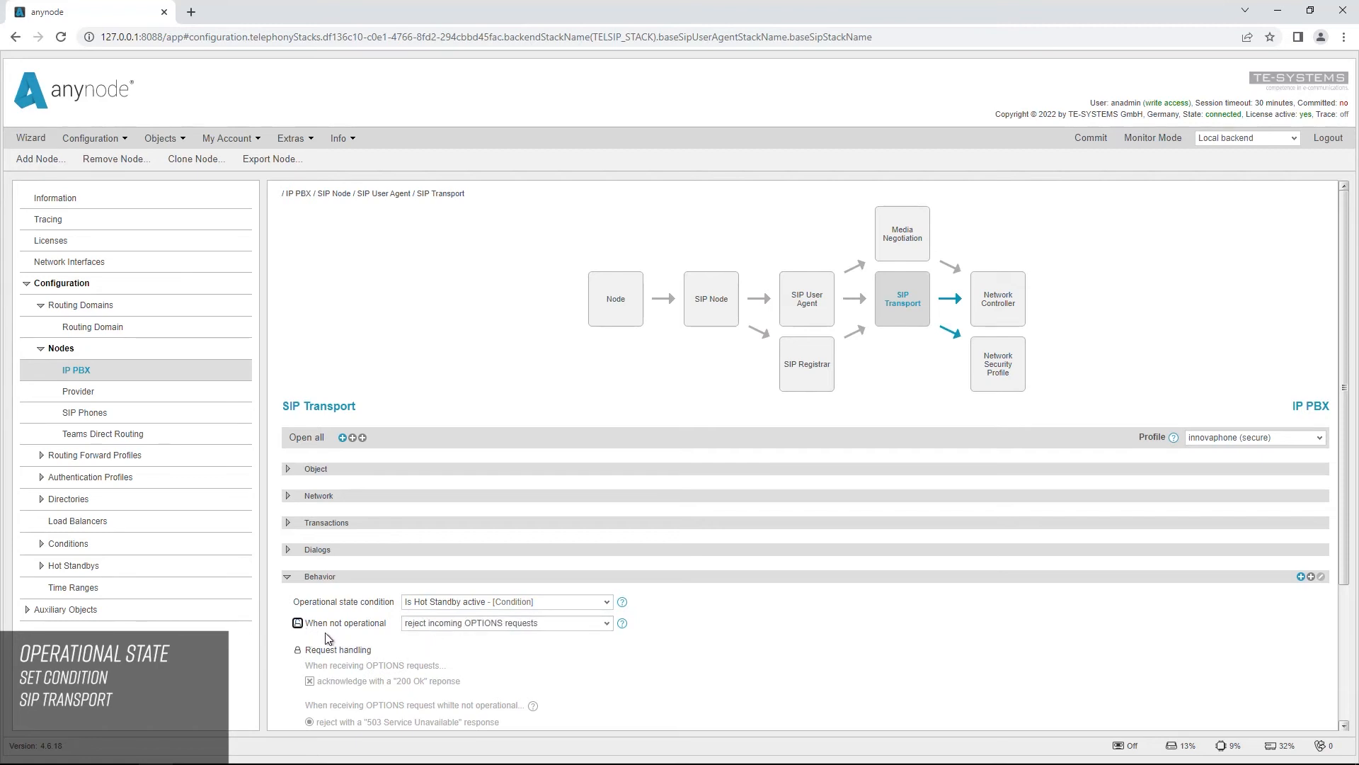
pyautogui.click(610, 624)
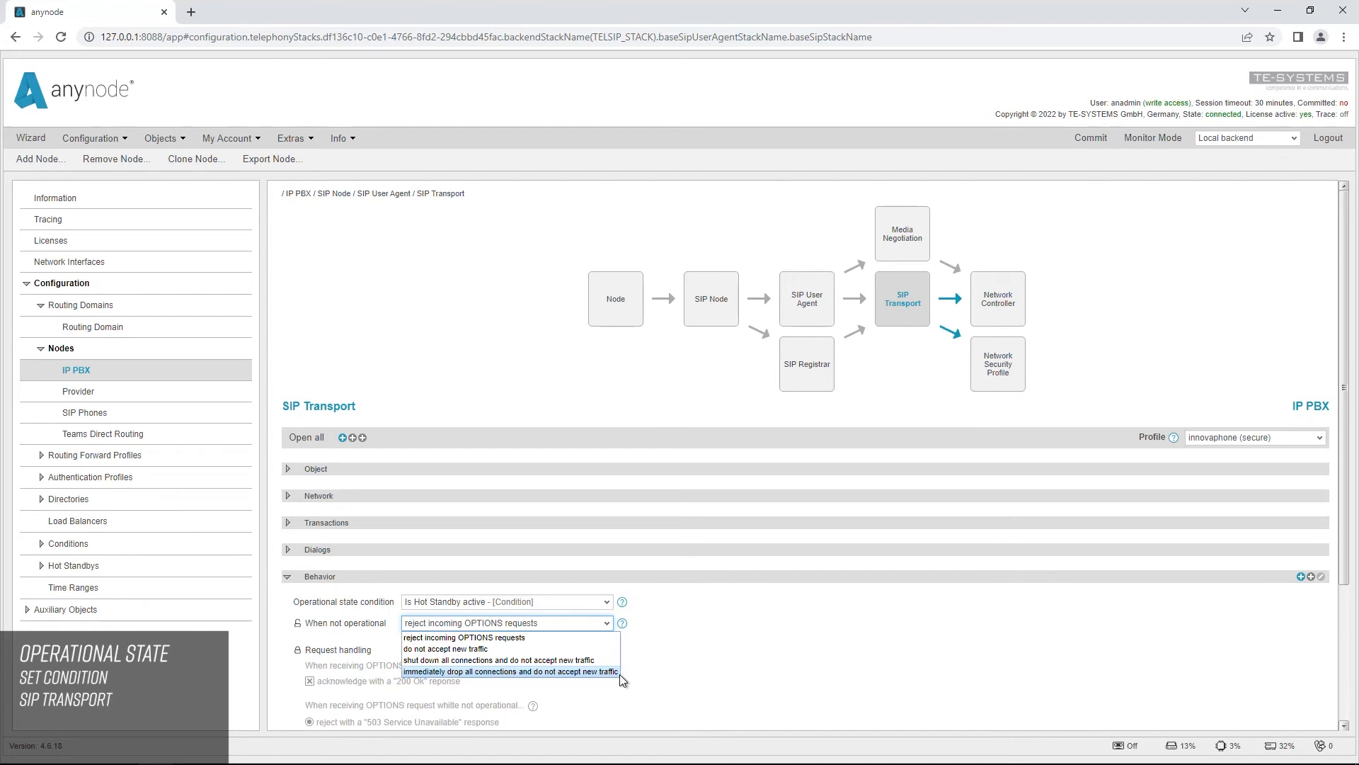
pyautogui.click(621, 672)
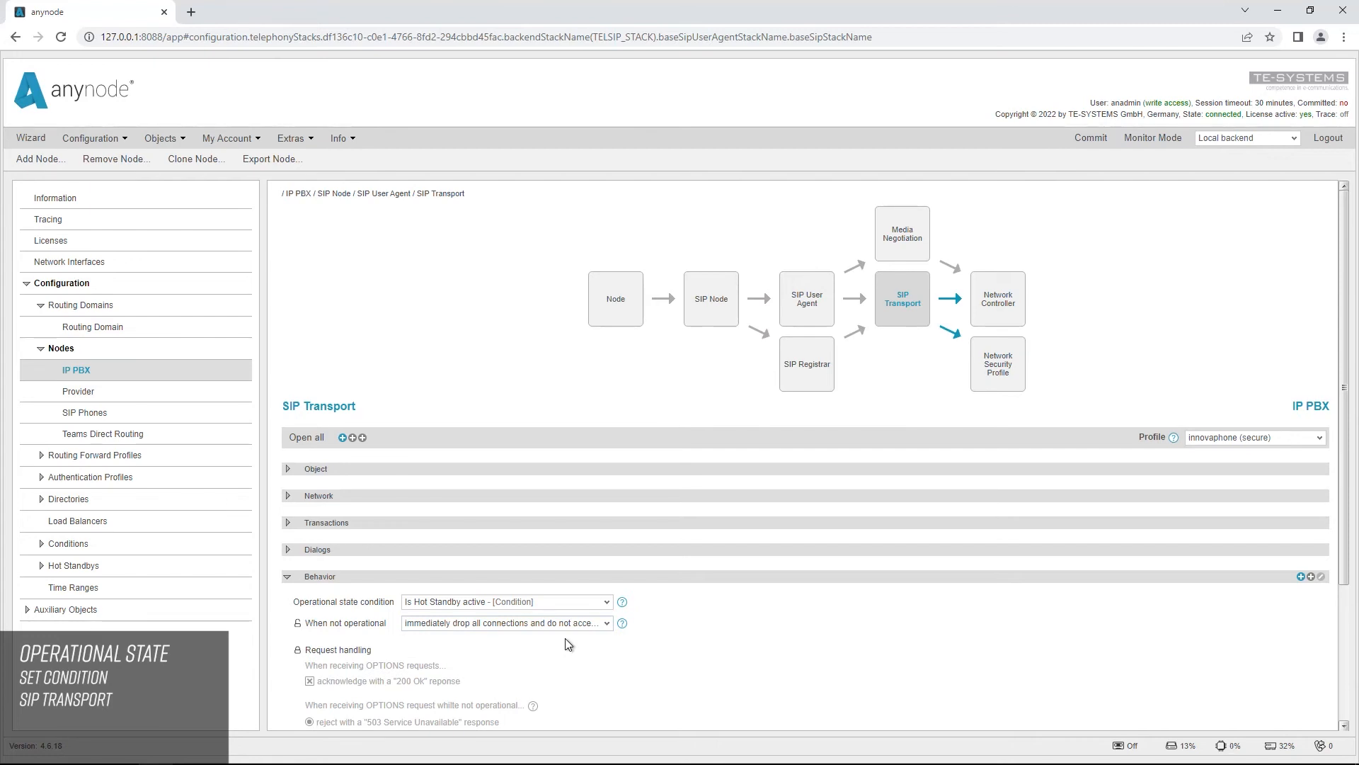
# Step: Open the standard transport connection Provider Braunschweig and set its operational condition to Is Hot Standby active
pyautogui.click(98, 401)
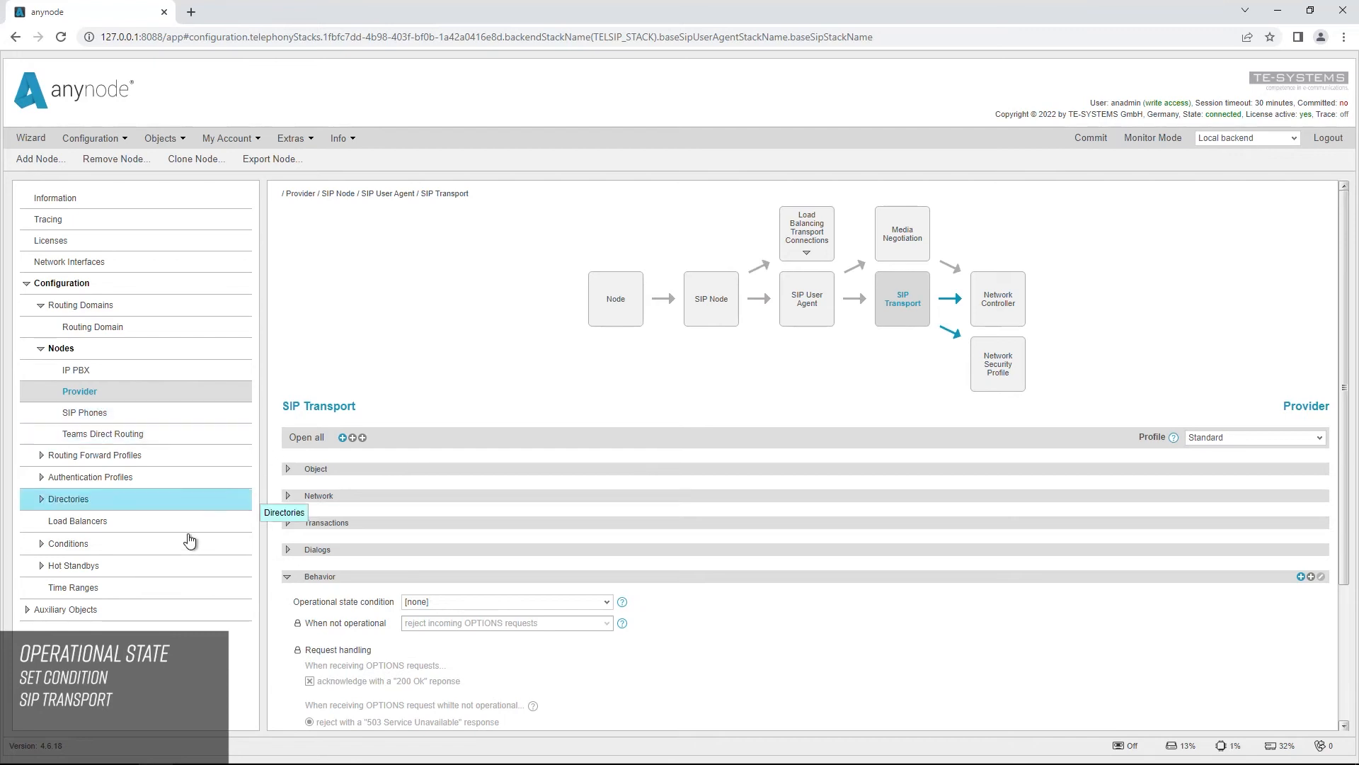
pyautogui.click(92, 610)
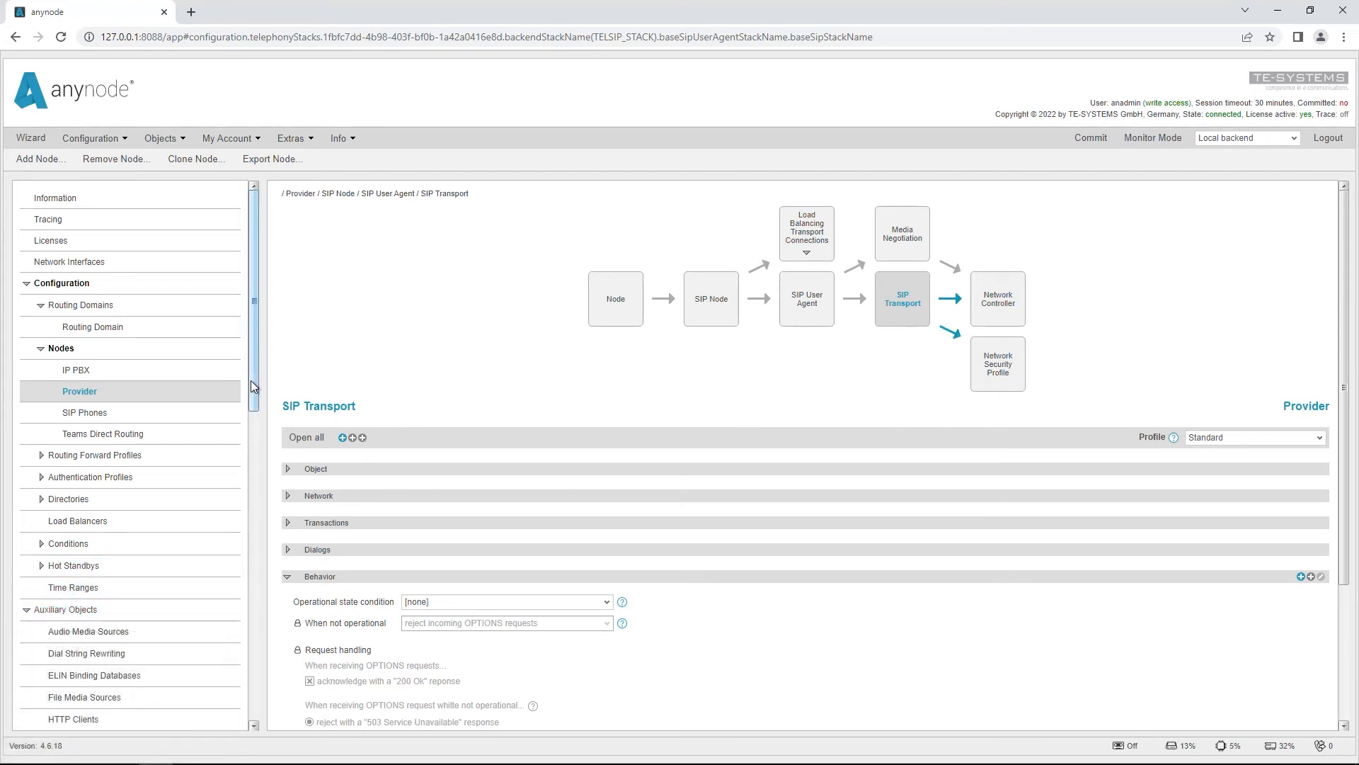
pyautogui.moveTo(251, 380); pyautogui.dragTo(276, 688)
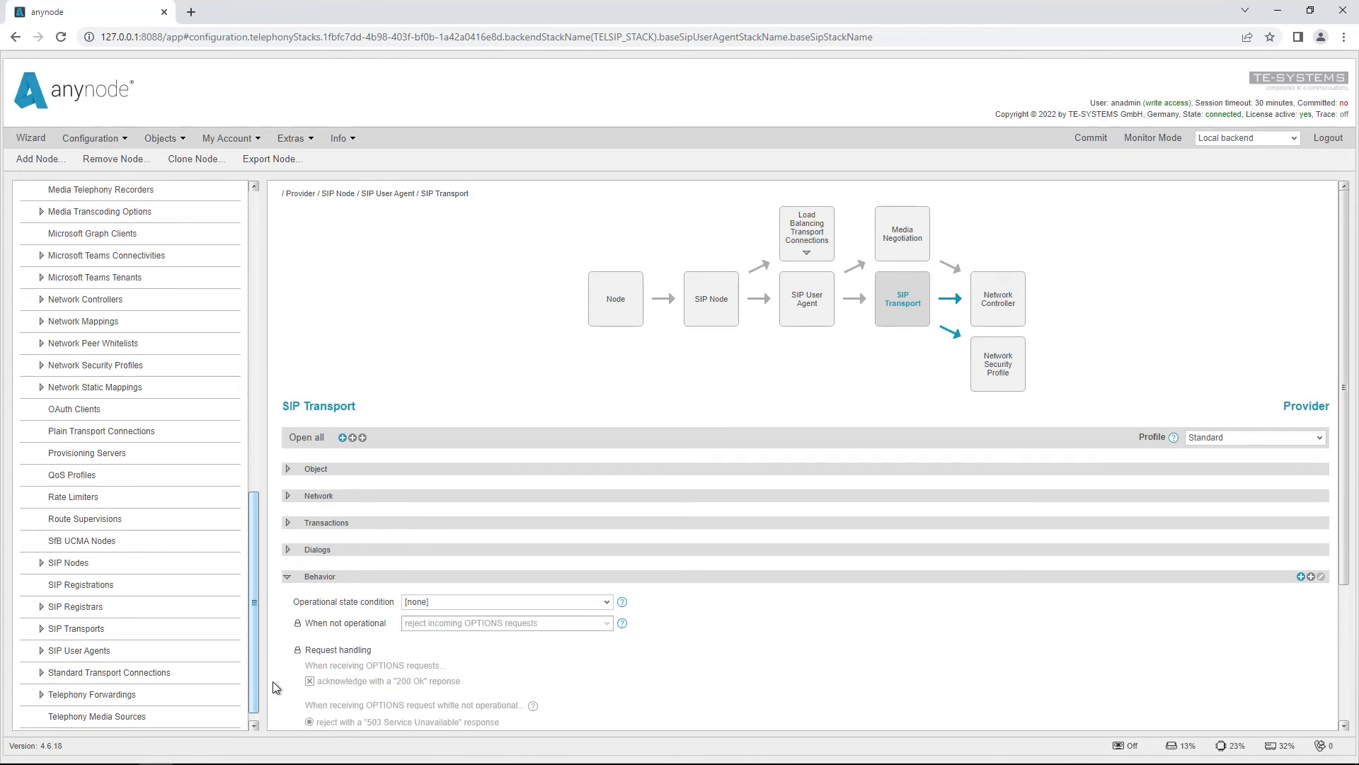
pyautogui.moveTo(275, 686); pyautogui.dragTo(276, 701)
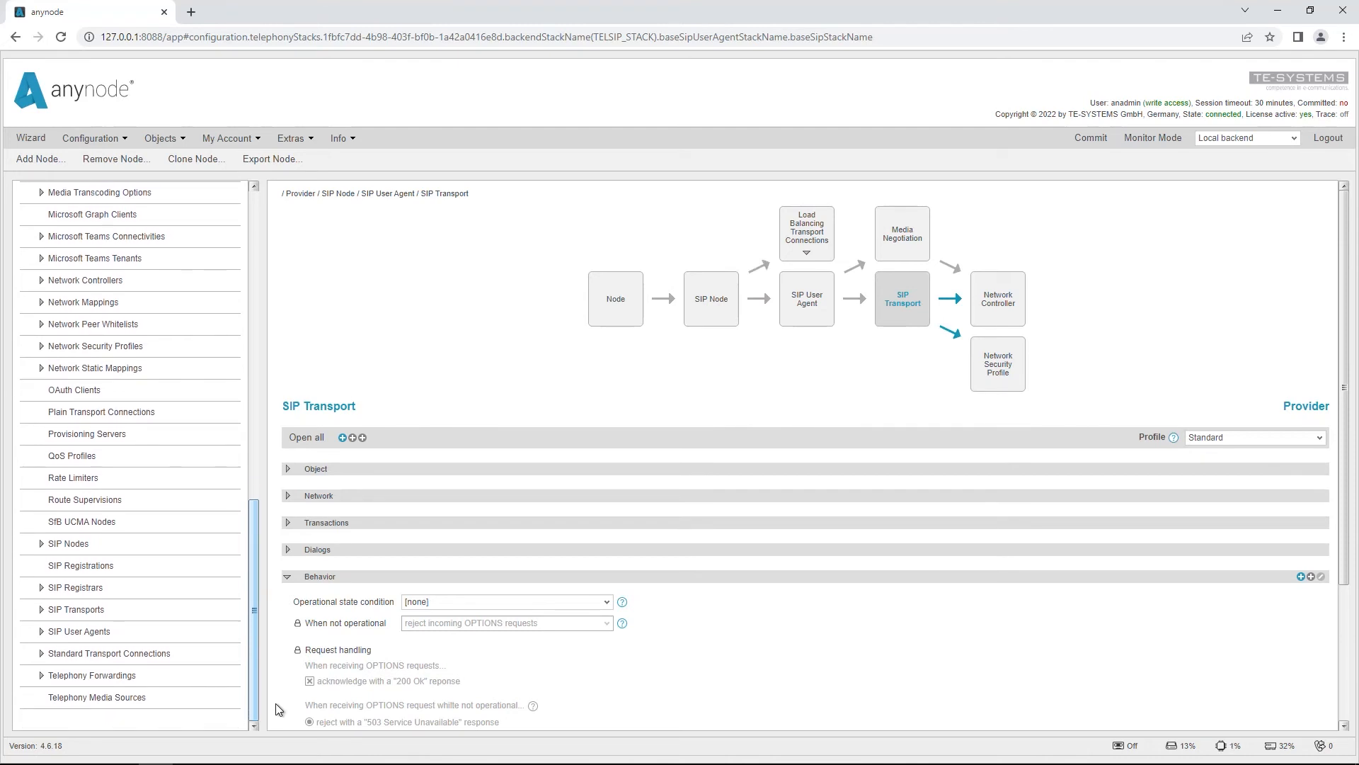
pyautogui.click(44, 653)
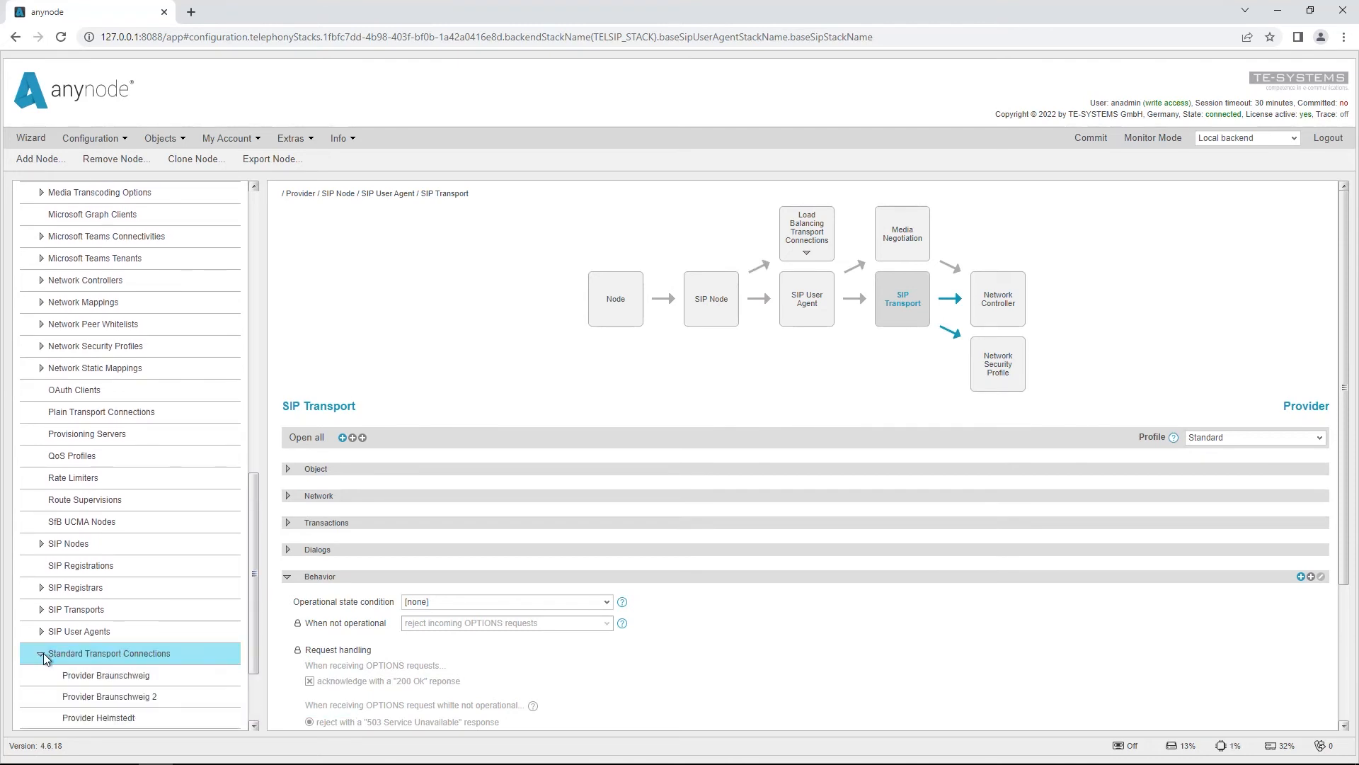
pyautogui.moveTo(254, 582); pyautogui.dragTo(257, 648)
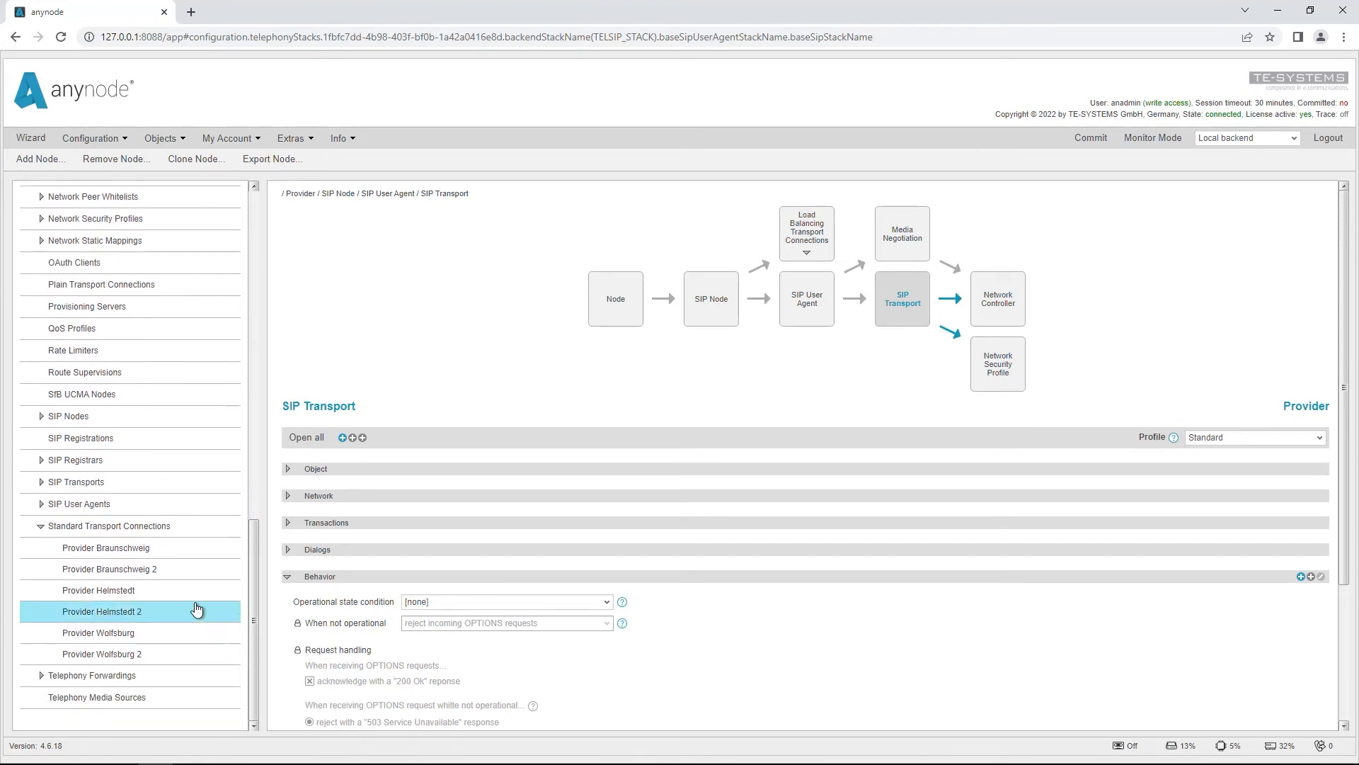
pyautogui.click(132, 549)
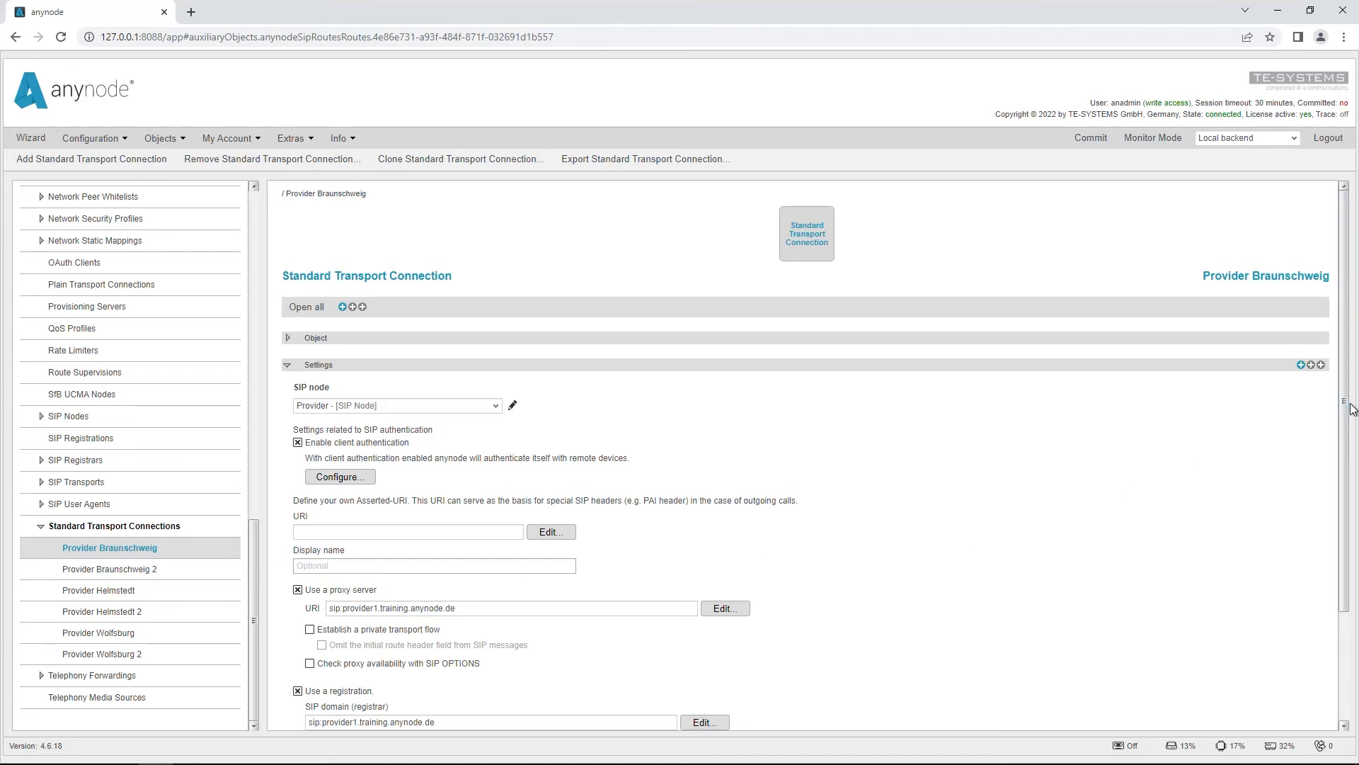
pyautogui.moveTo(1343, 449); pyautogui.dragTo(1343, 557)
pyautogui.click(464, 680)
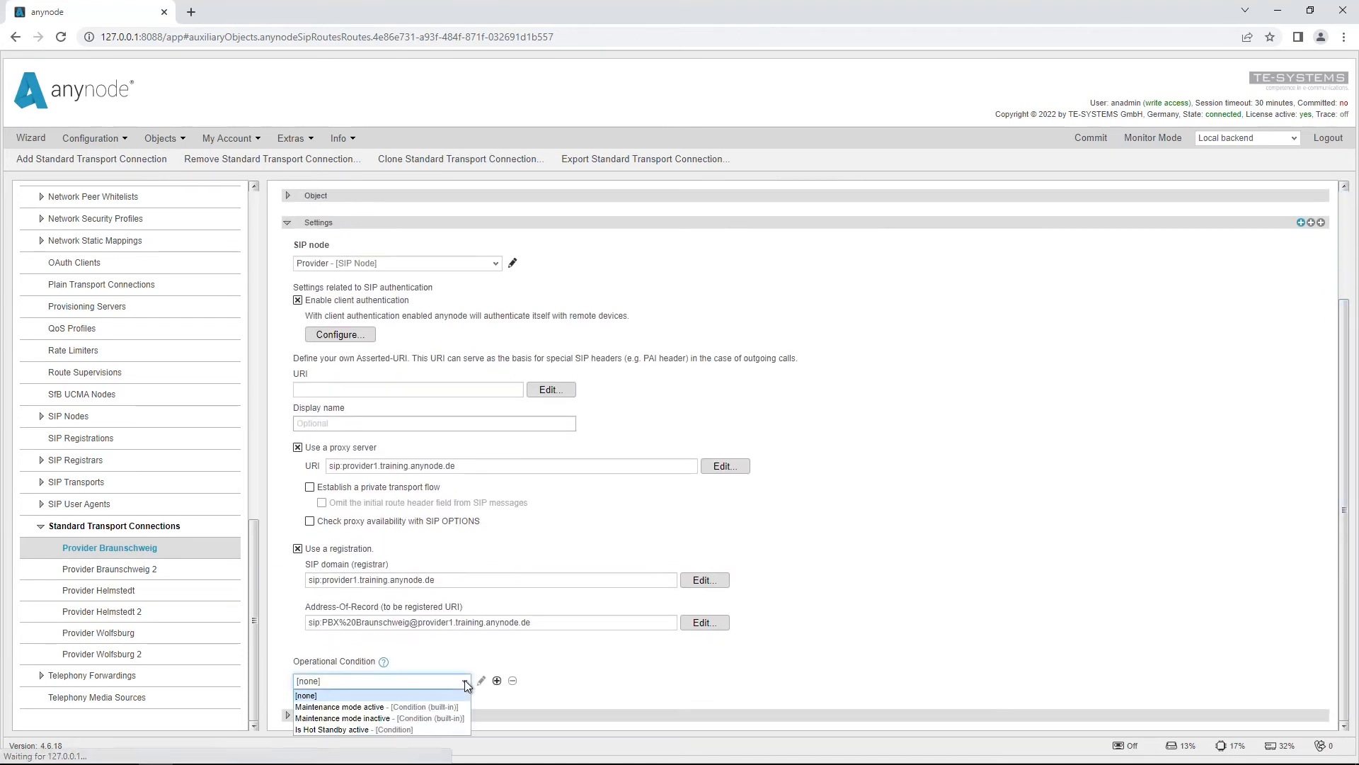
pyautogui.click(428, 730)
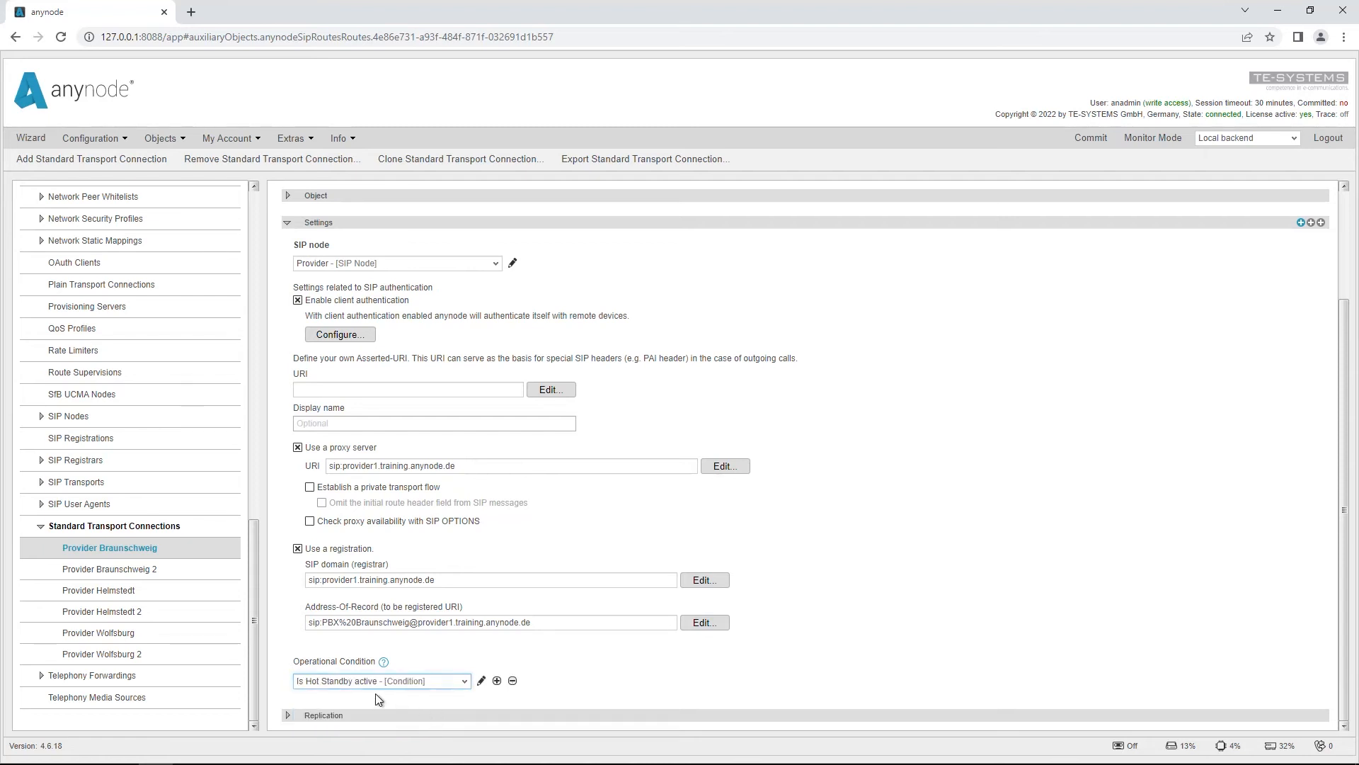
pyautogui.click(422, 696)
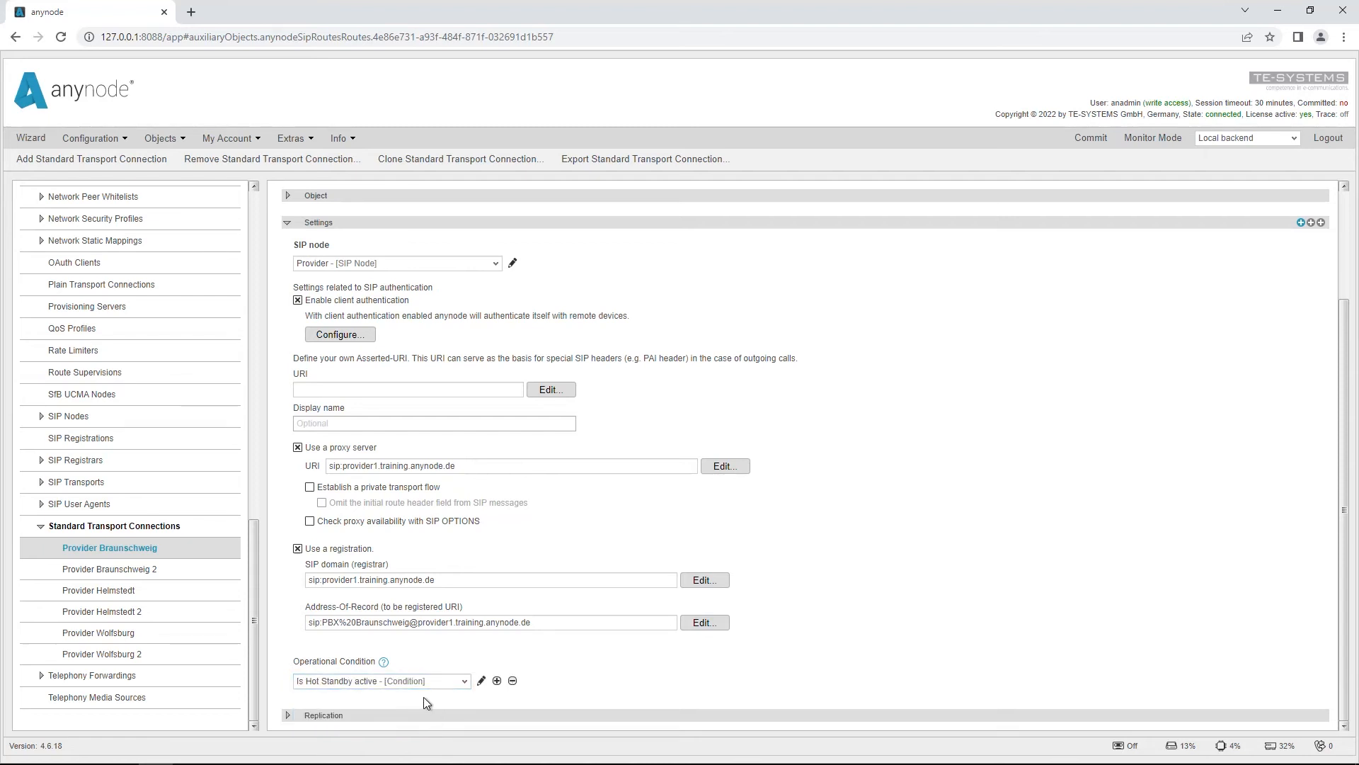
# Step: Set the operational condition of the Provider Braunschweig 2 transport connection to Is Hot Standby active
pyautogui.click(149, 569)
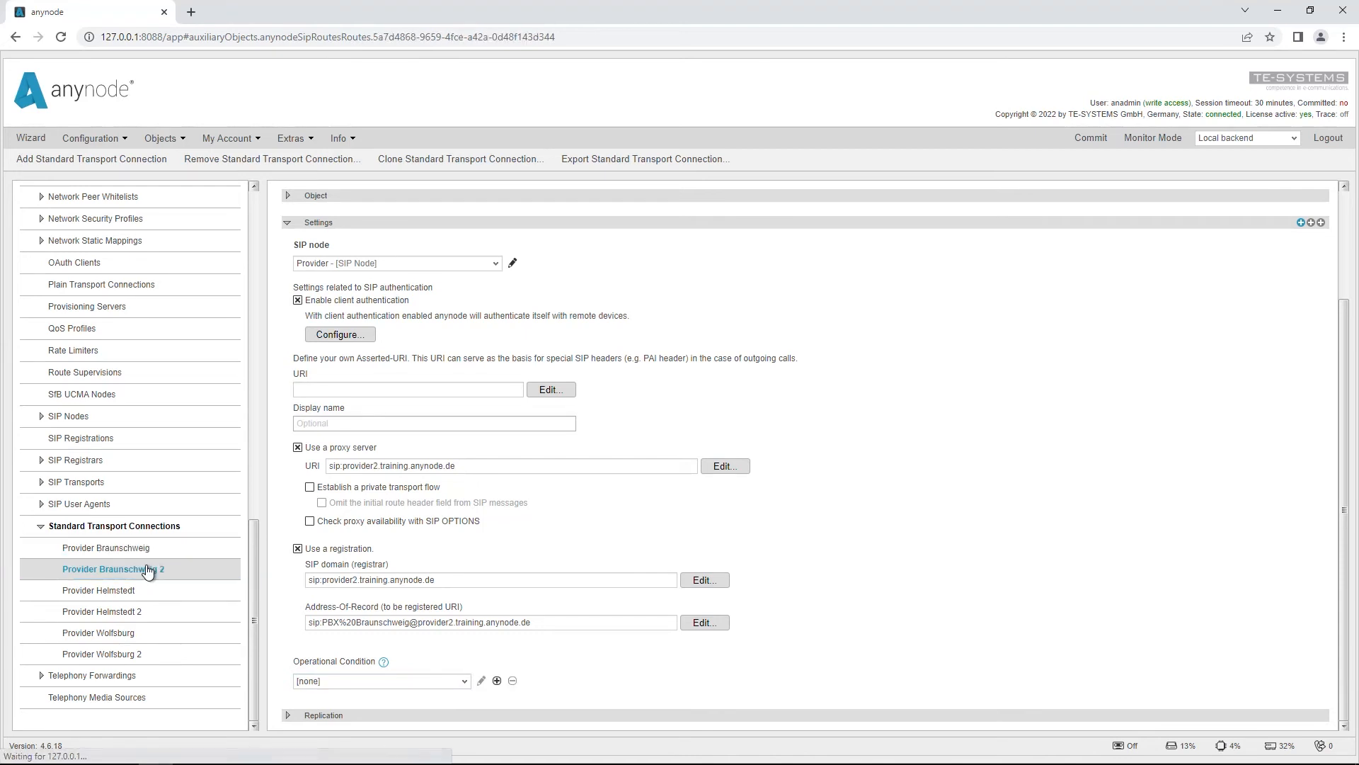
pyautogui.click(461, 681)
pyautogui.click(406, 730)
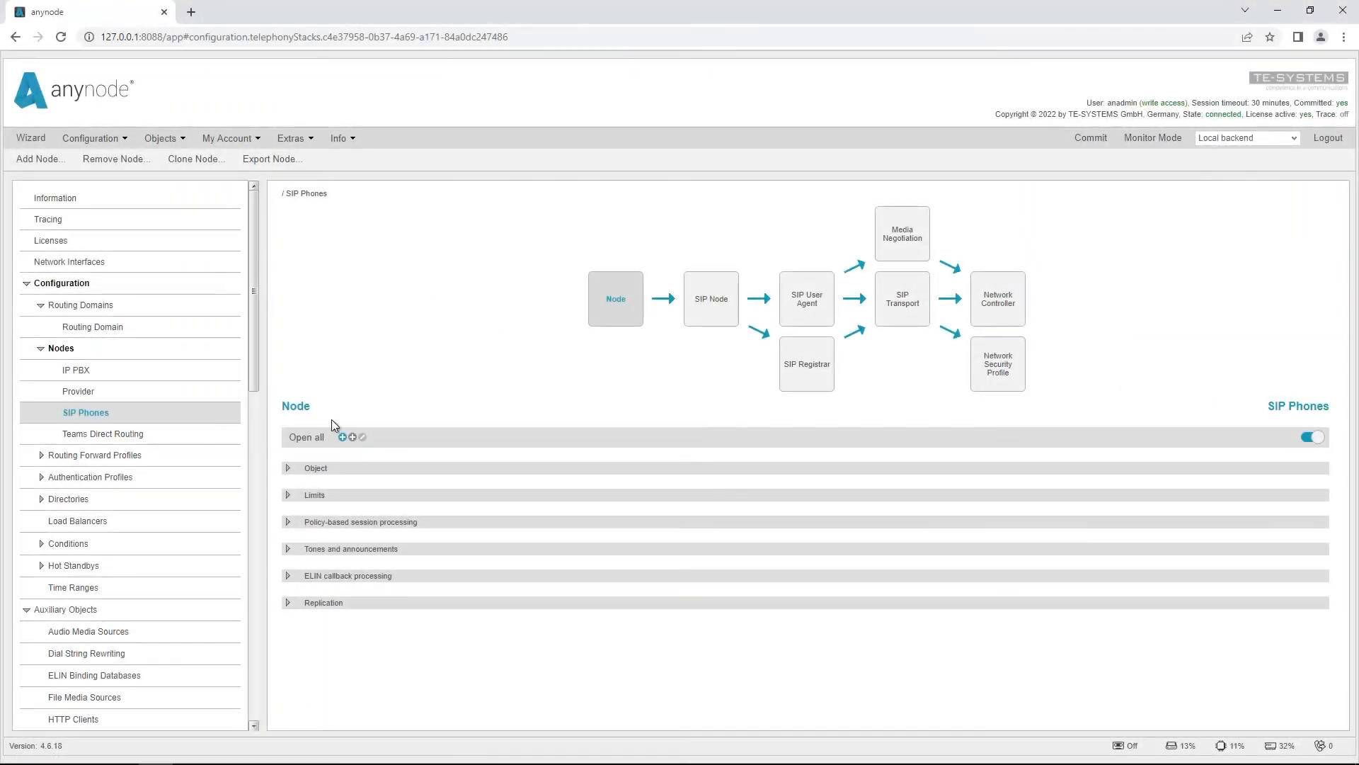
# Step: In the SIP Phones node's SIP Registrar settings, set the operational state condition to Is Hot Standby active
pyautogui.click(815, 369)
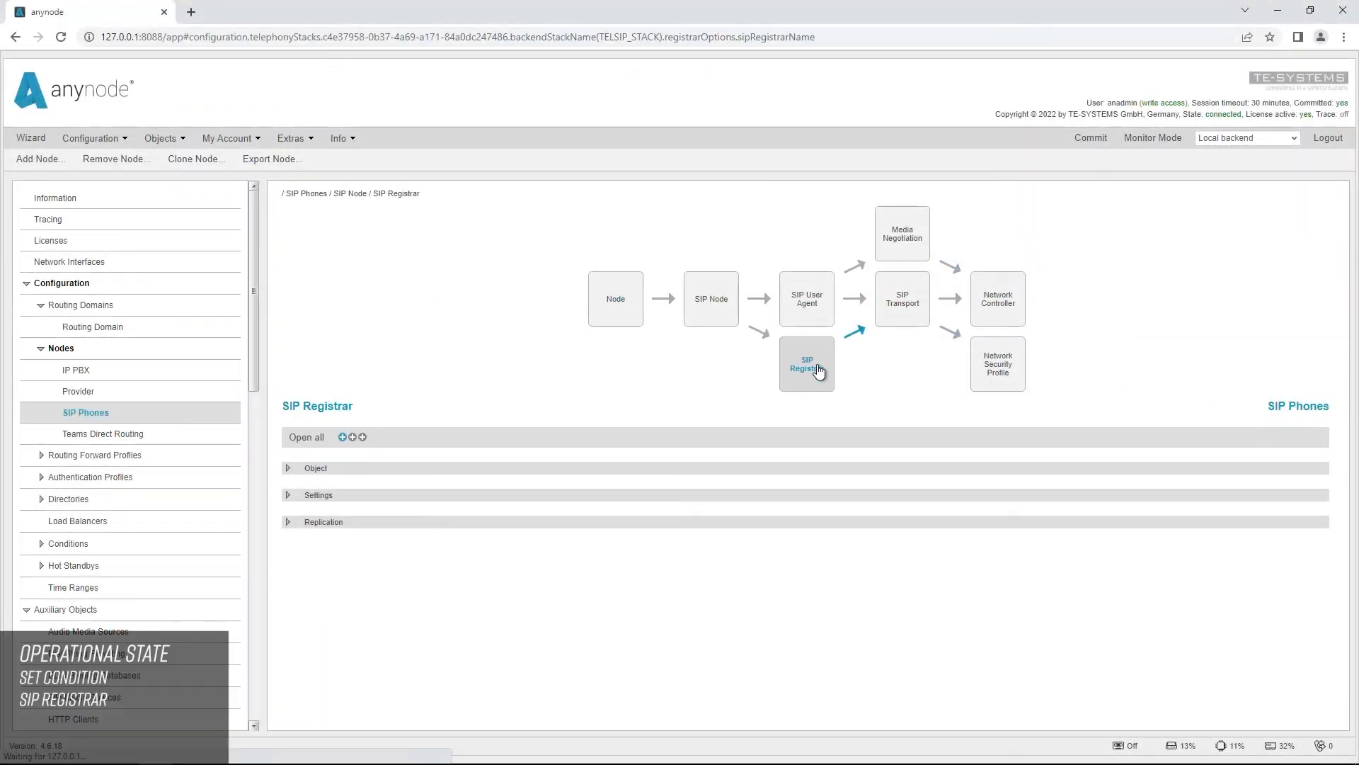
pyautogui.click(289, 495)
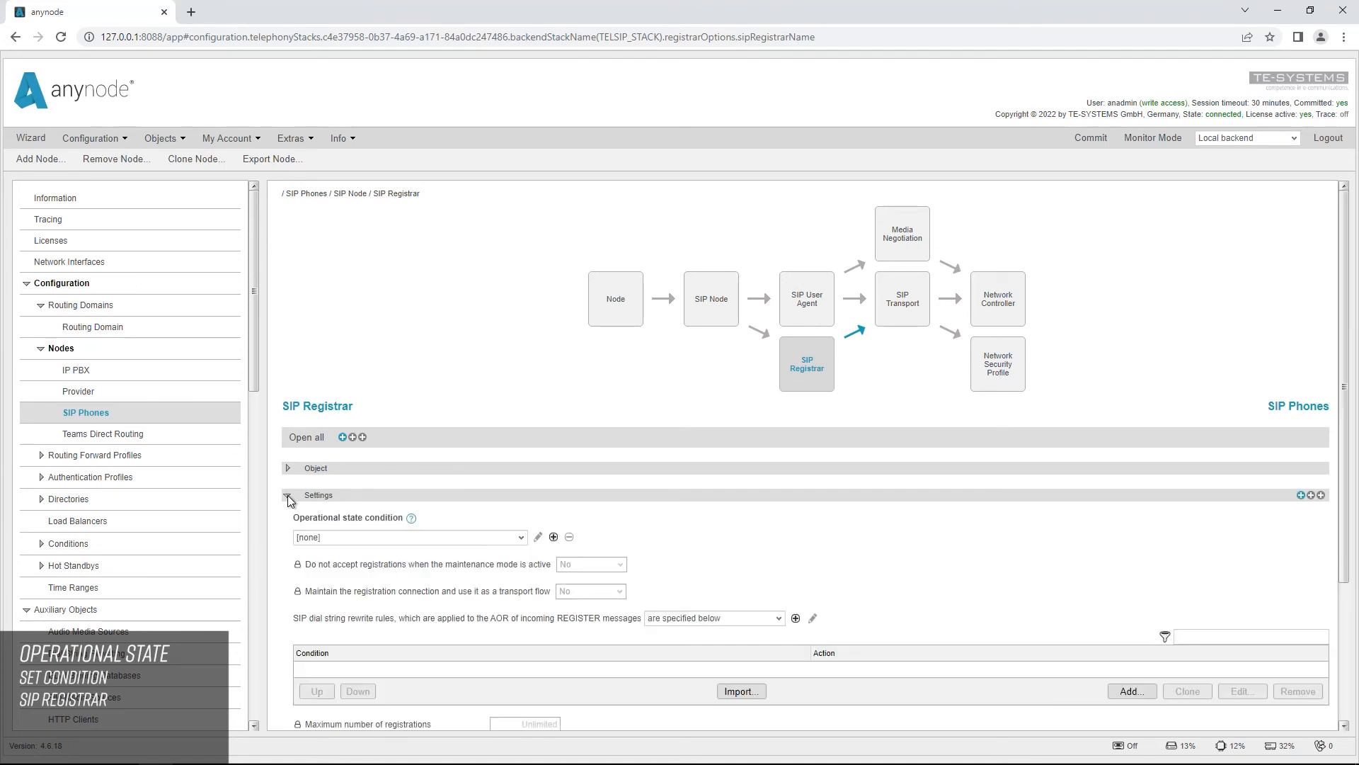
pyautogui.click(522, 538)
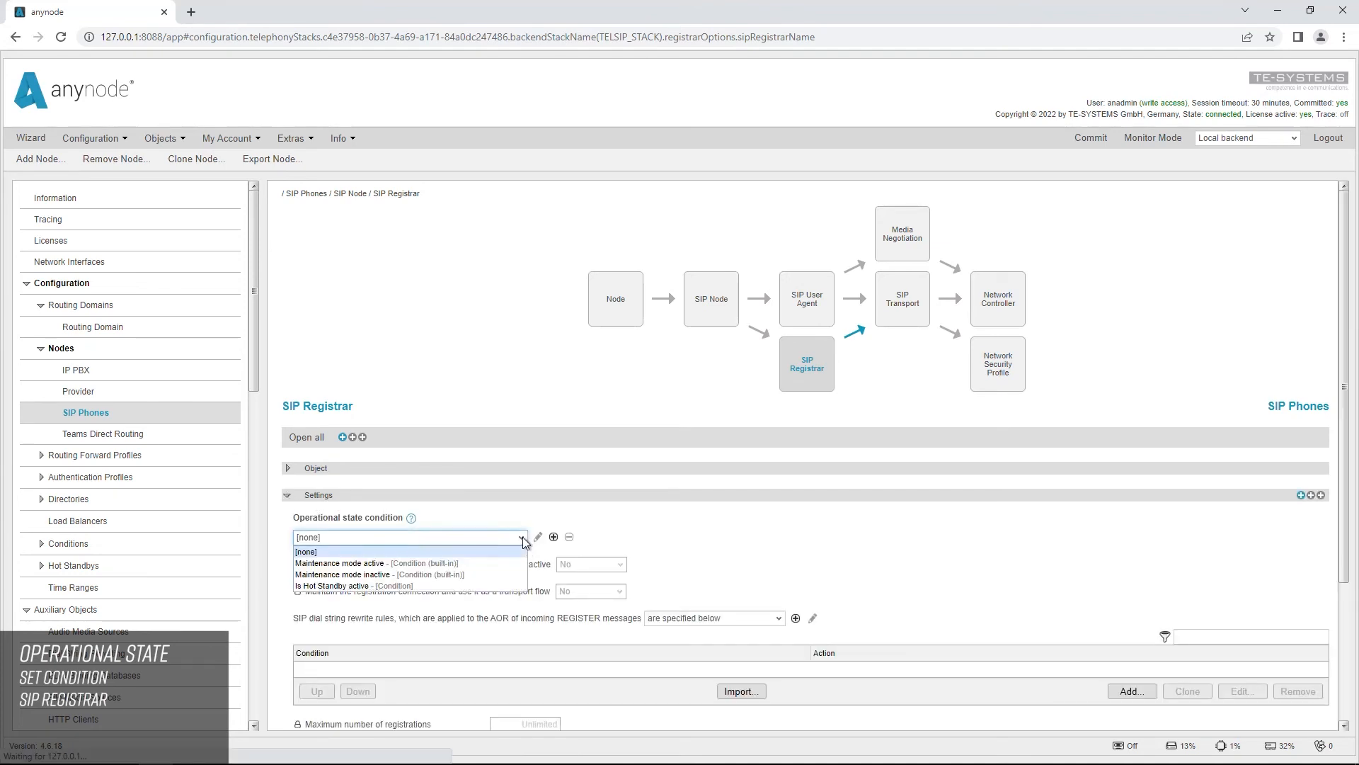
pyautogui.click(476, 585)
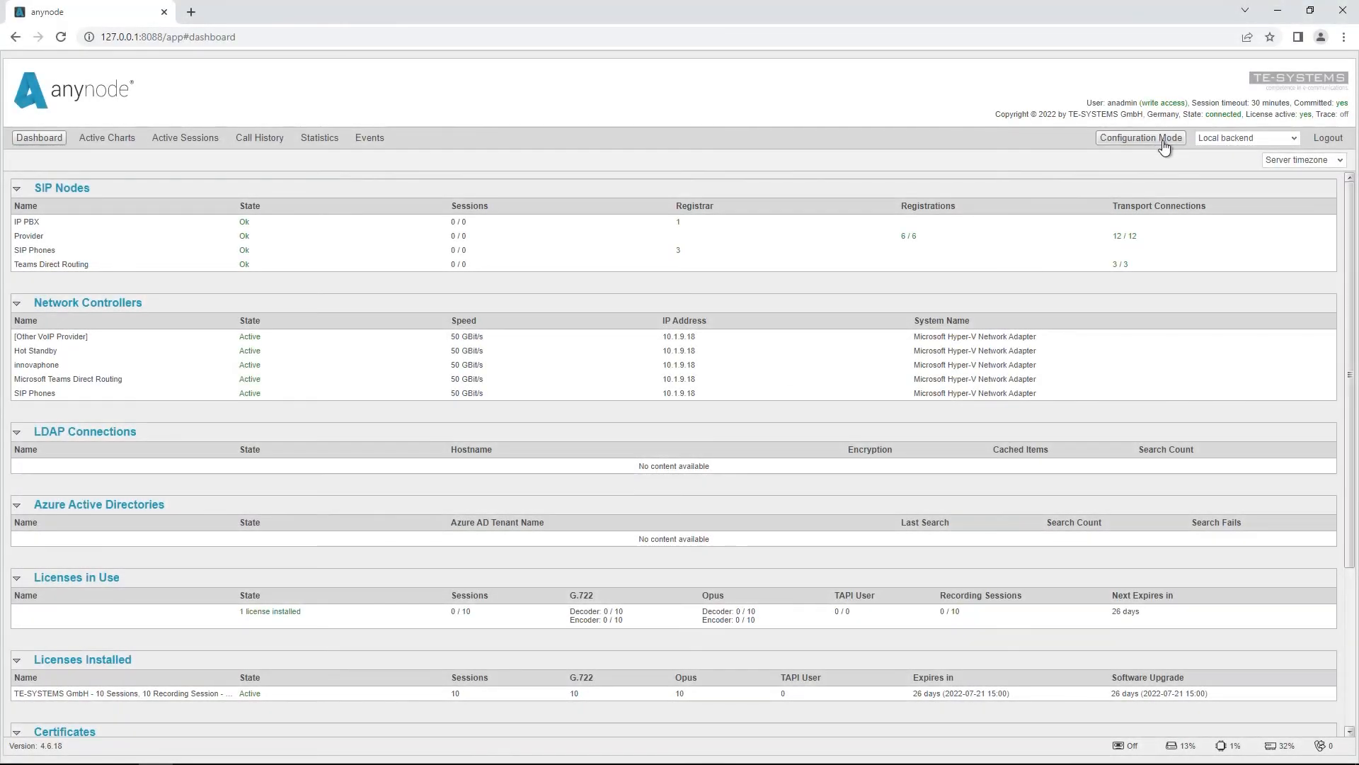
# Step: Check the SIP node states of the Replica backend on the monitoring dashboard, and return to the local backend
pyautogui.click(1296, 138)
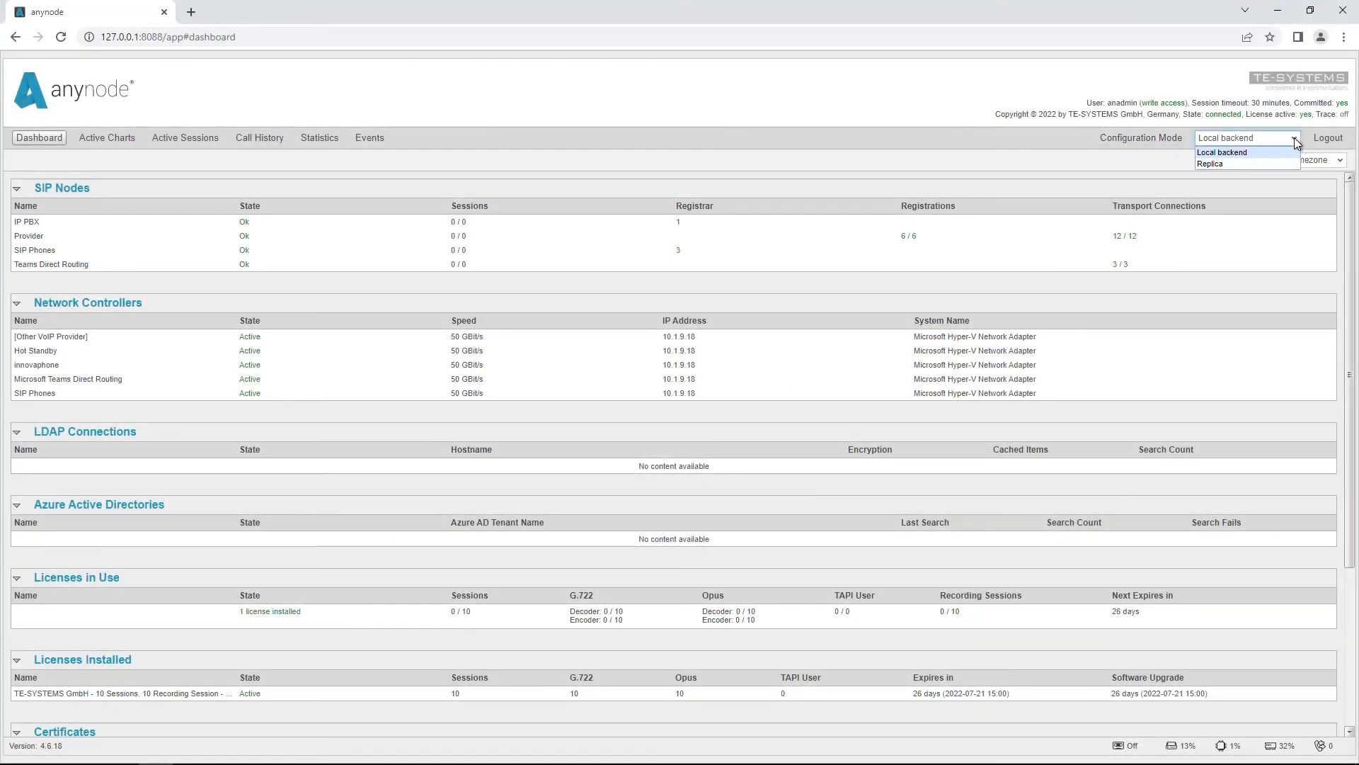
pyautogui.click(1239, 163)
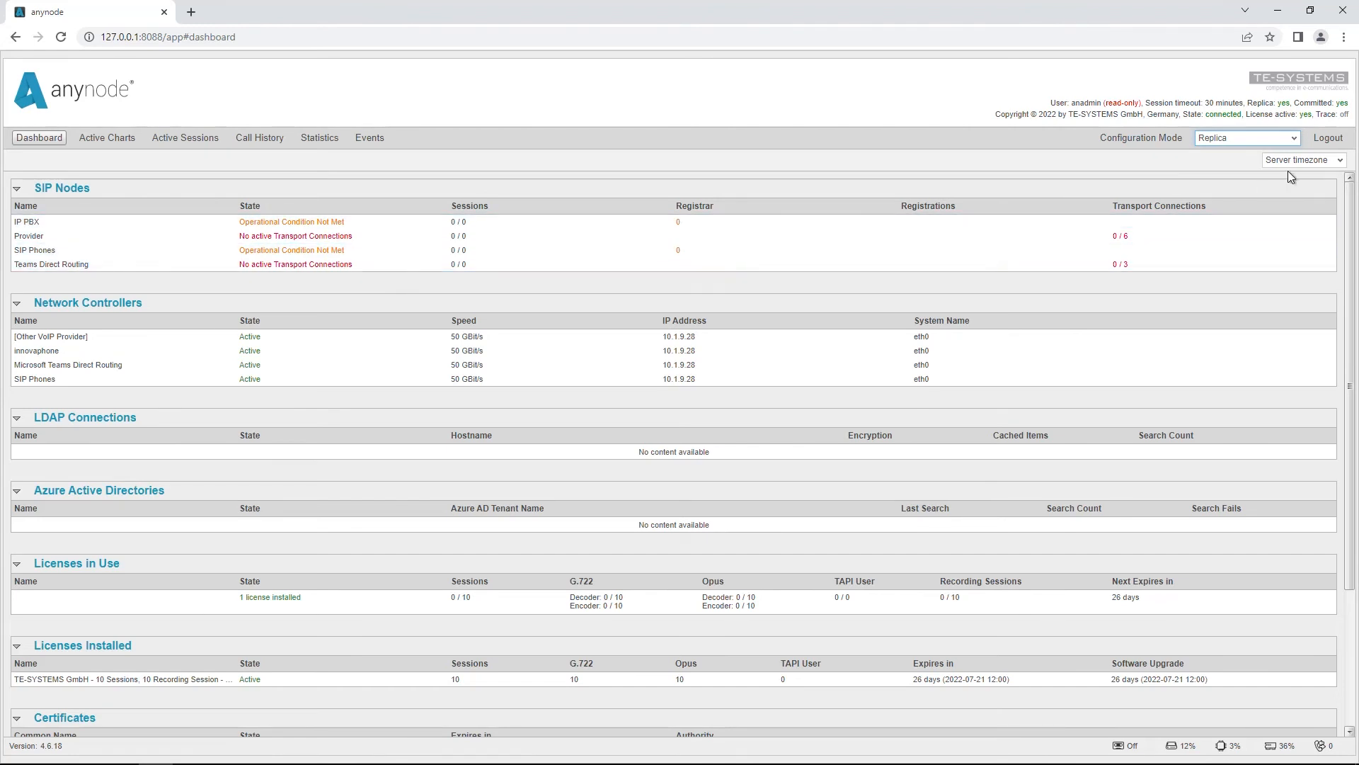
pyautogui.click(1293, 139)
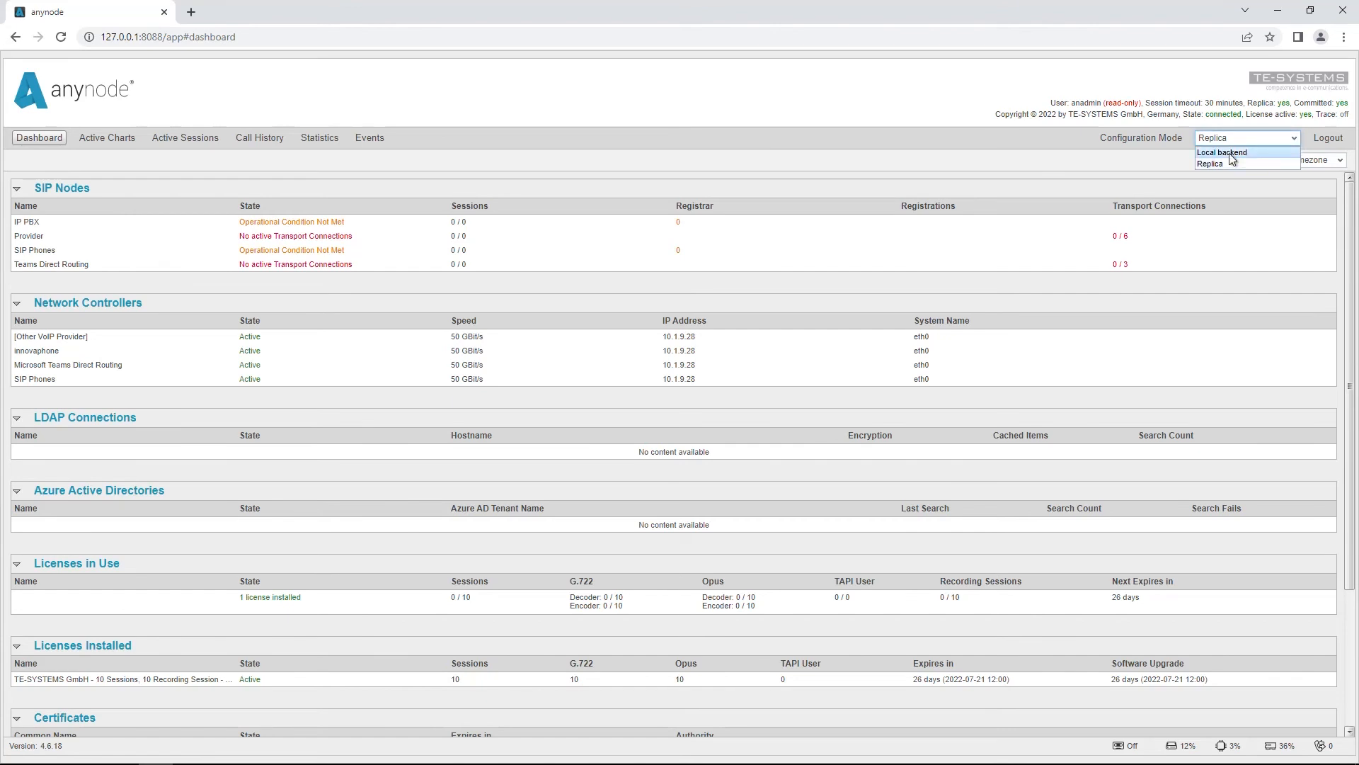
pyautogui.click(1229, 153)
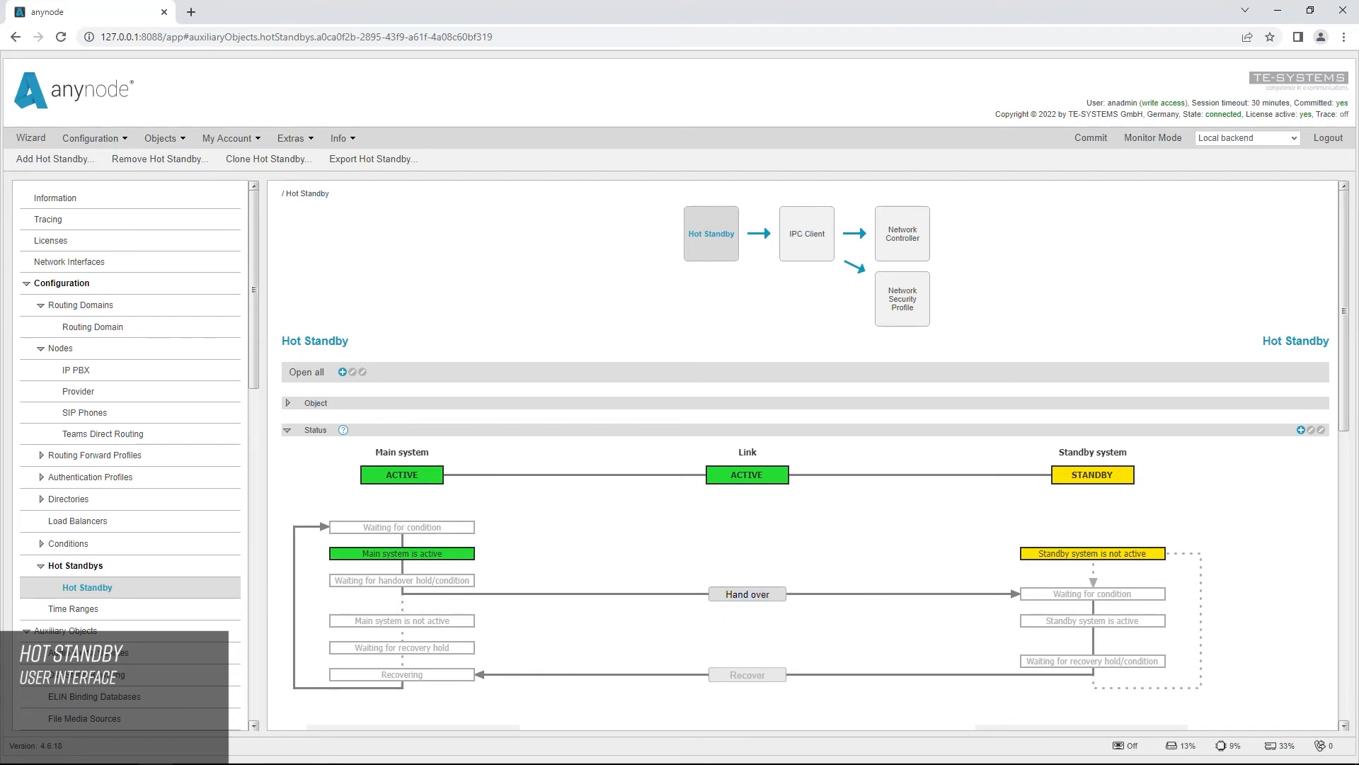
# Step: Hand over the active role to the standby system and set the main system's service state to out of service
pyautogui.moveTo(1344, 354); pyautogui.dragTo(1334, 412)
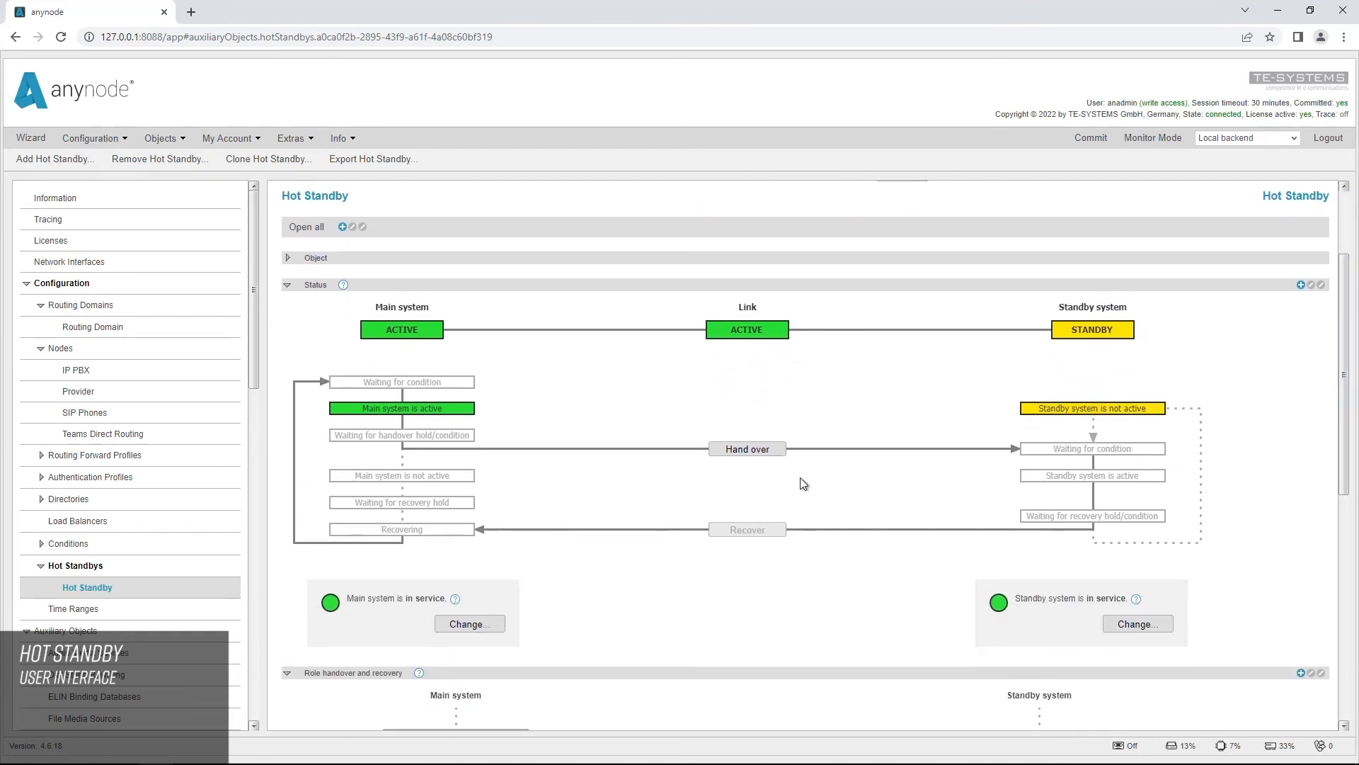
pyautogui.click(775, 448)
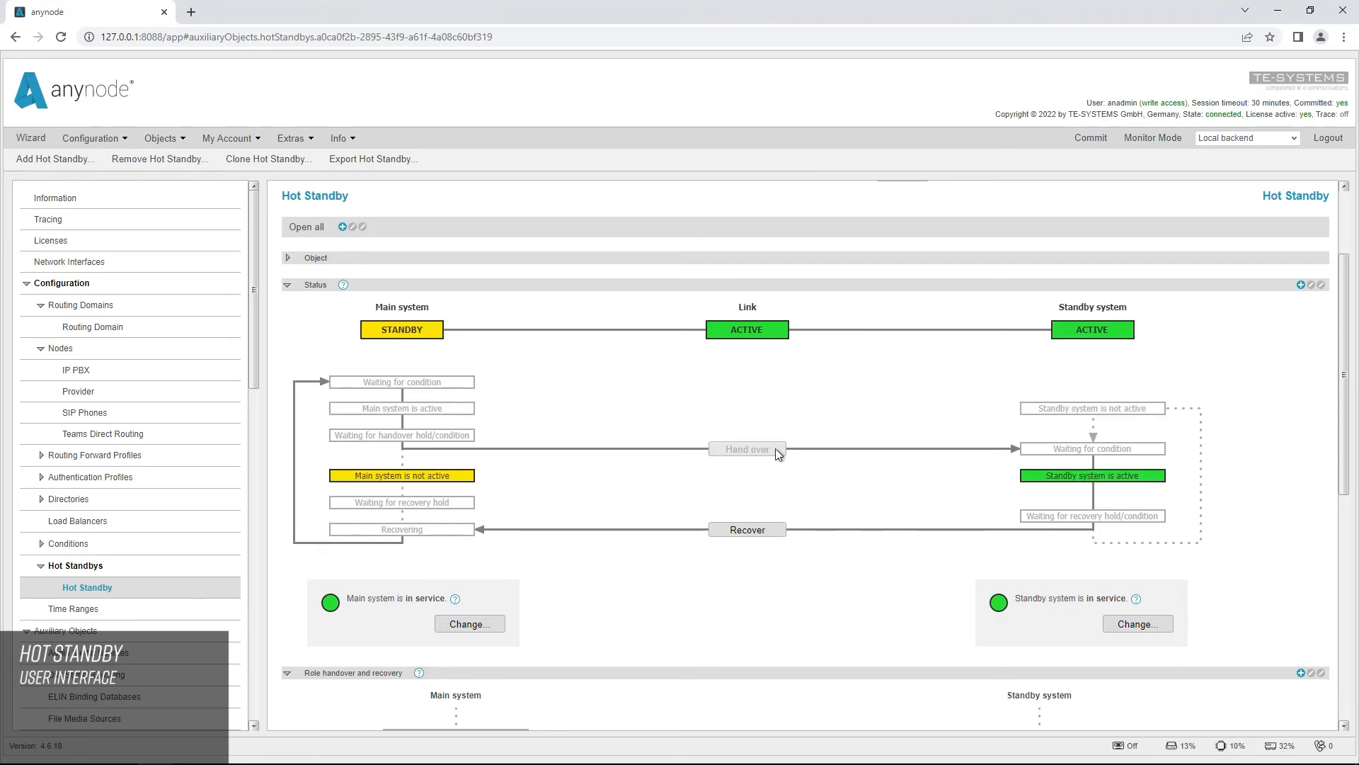
pyautogui.click(477, 628)
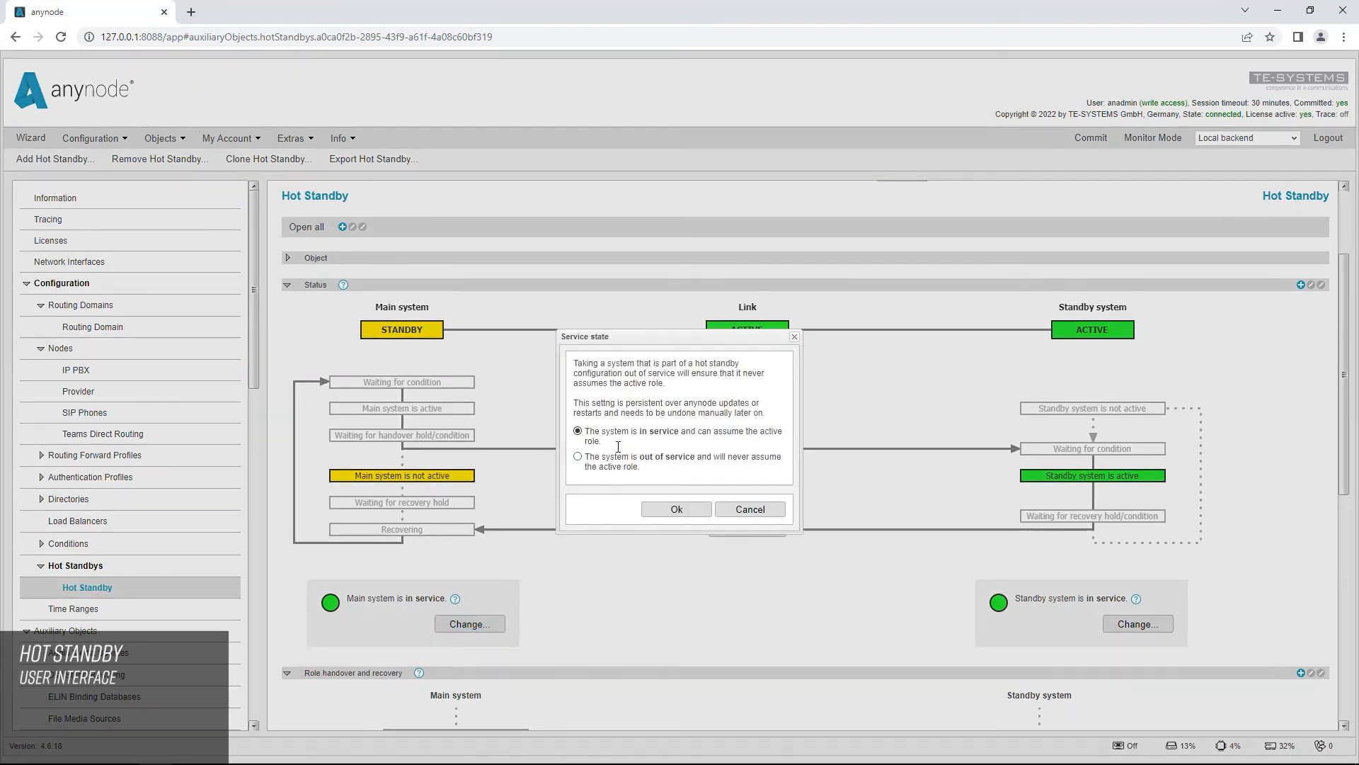
pyautogui.click(578, 458)
pyautogui.click(676, 509)
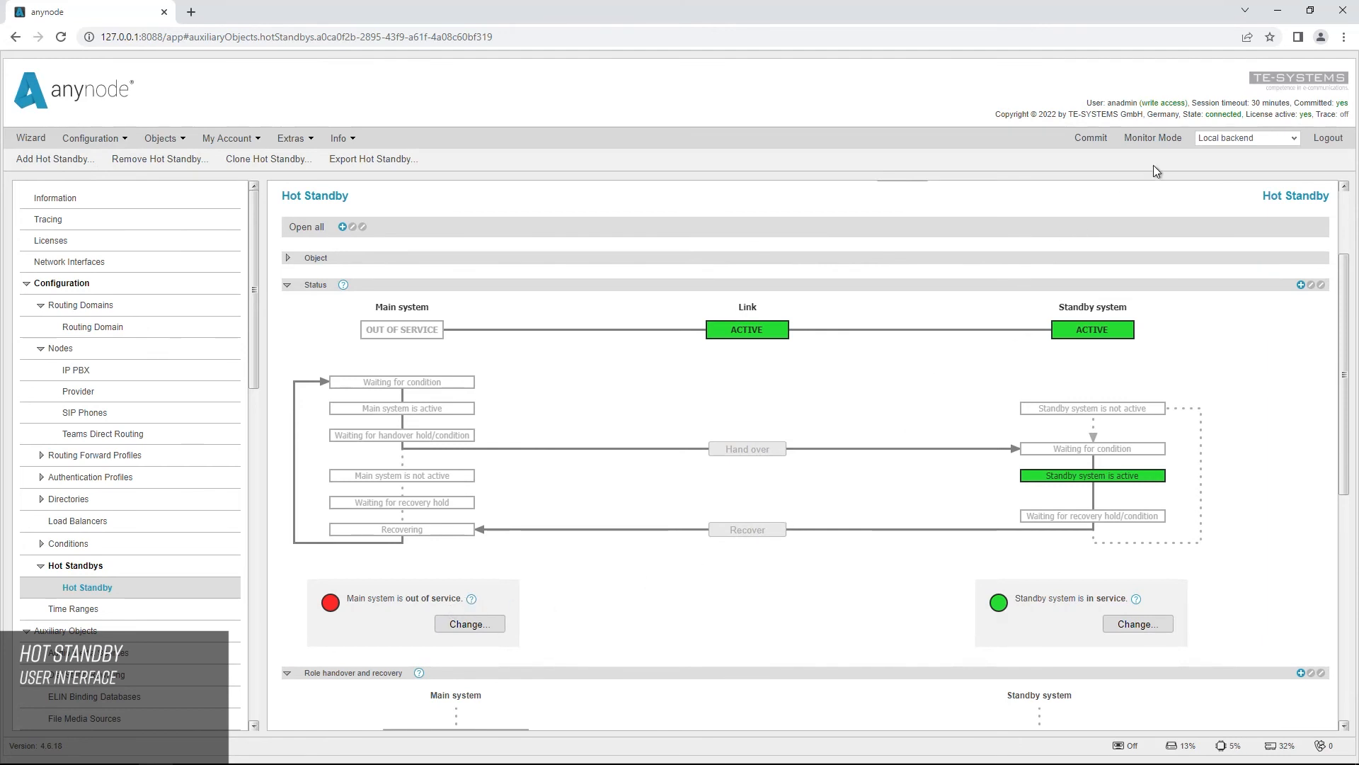
# Step: Check the SIP node states of the local backend on the monitoring dashboard, and those of the Replica backend
pyautogui.click(1154, 139)
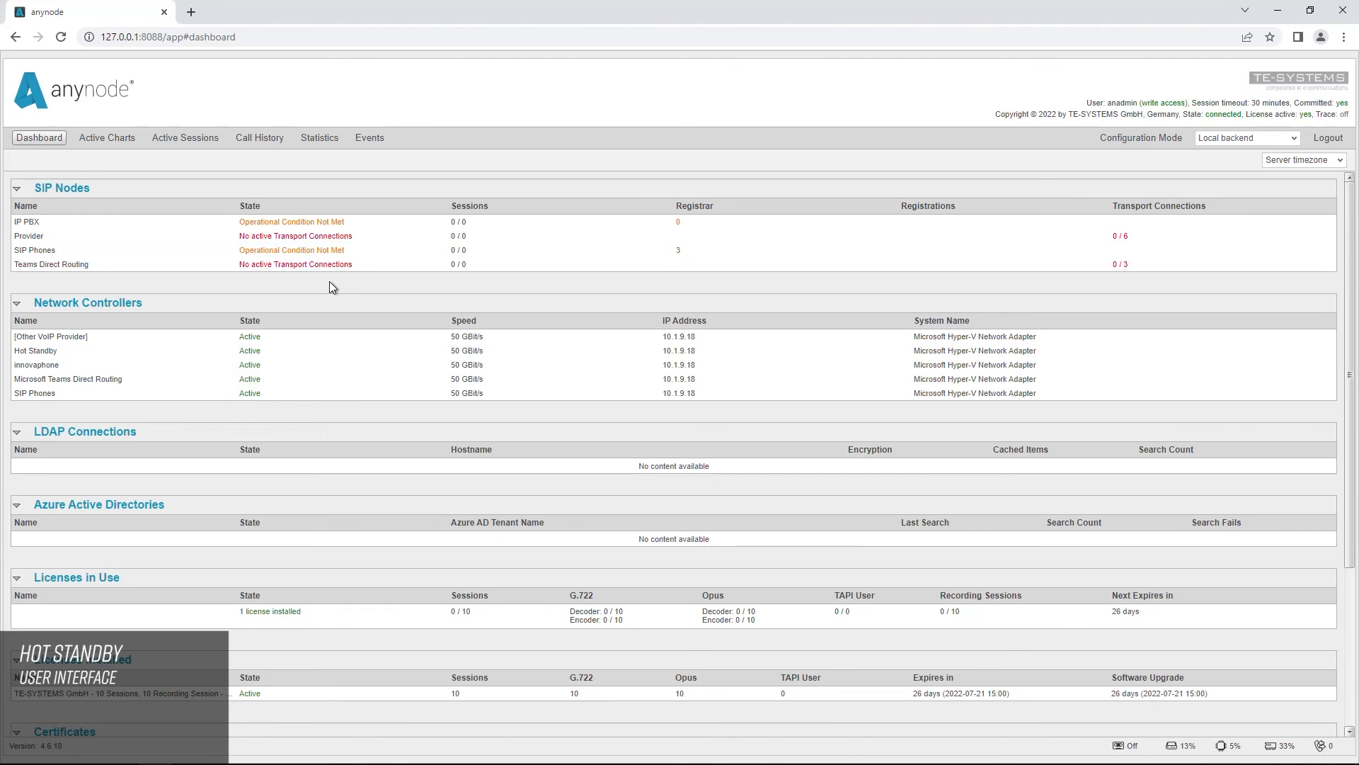
pyautogui.click(1296, 145)
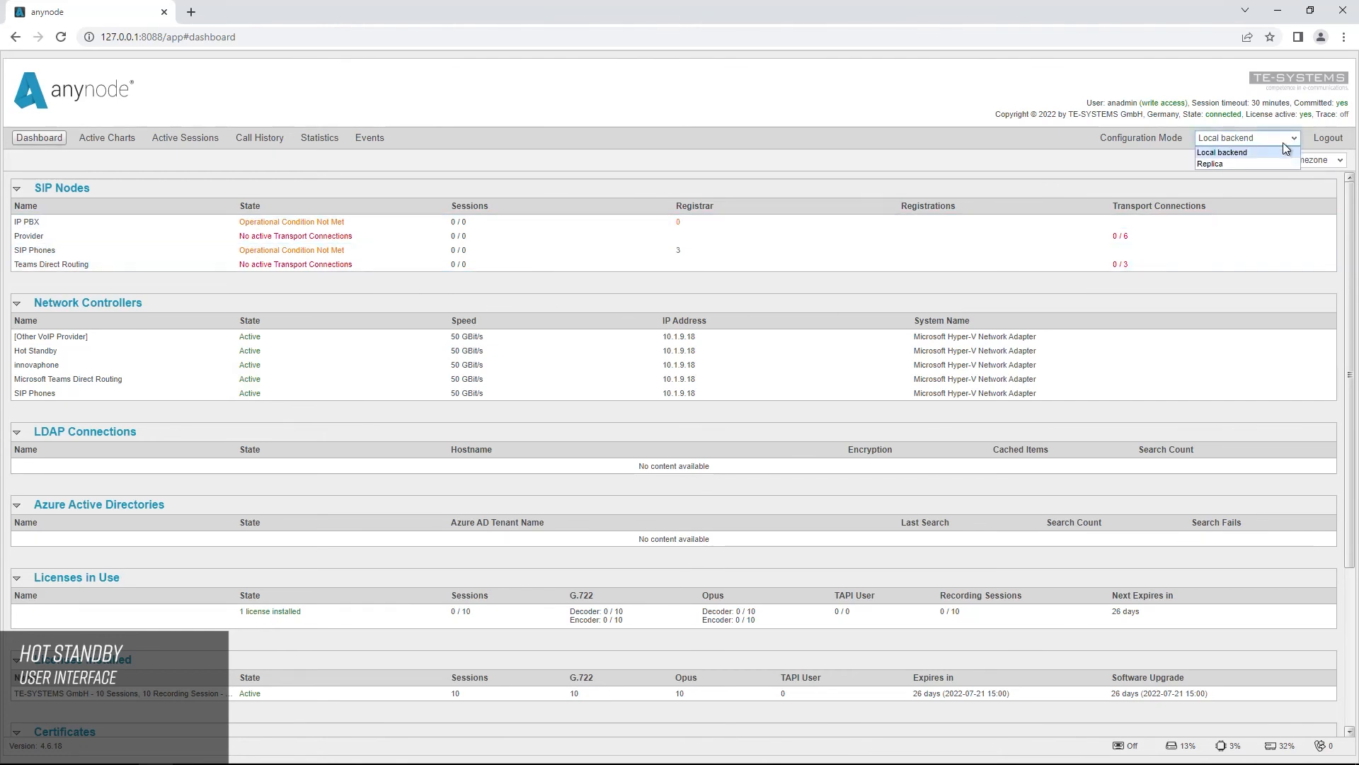
pyautogui.click(1242, 163)
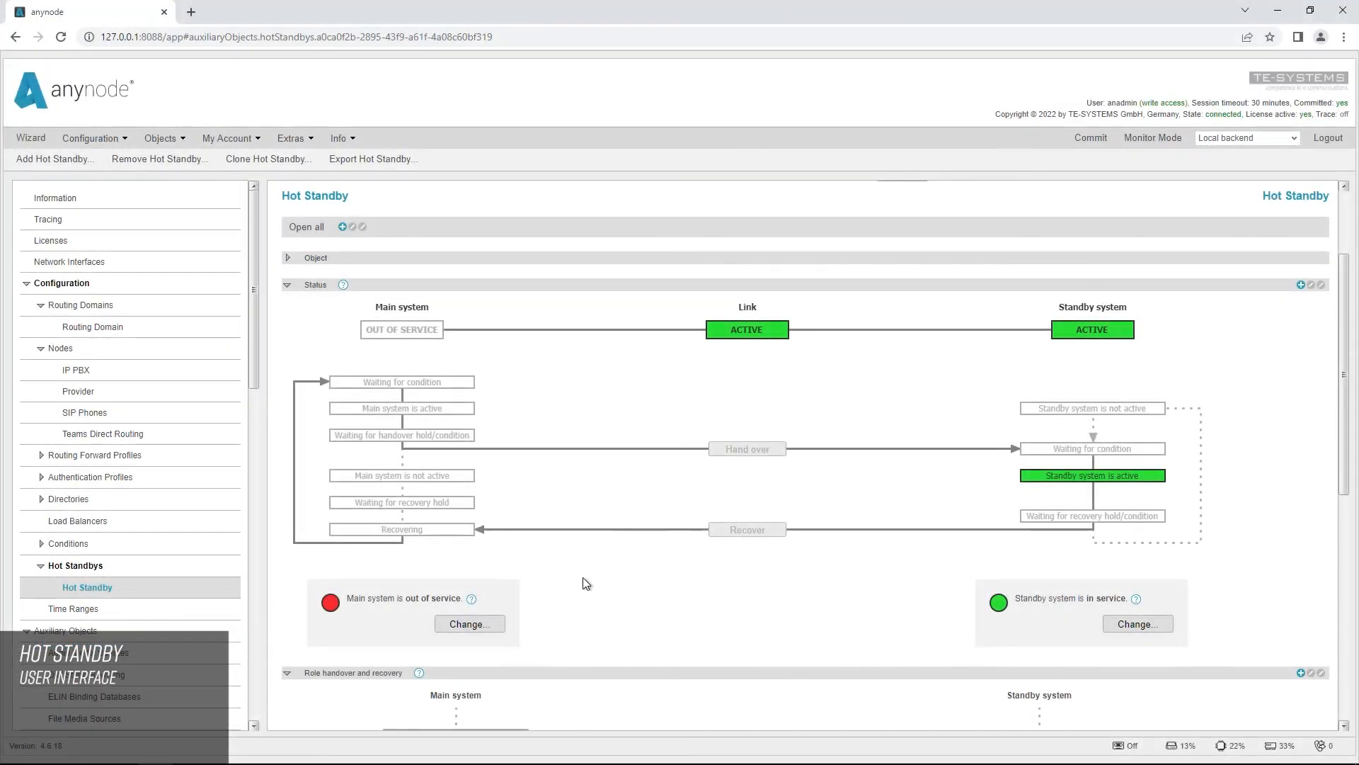
# Step: Set the main system's service state back to in service and recover the active role from the standby system
pyautogui.click(470, 624)
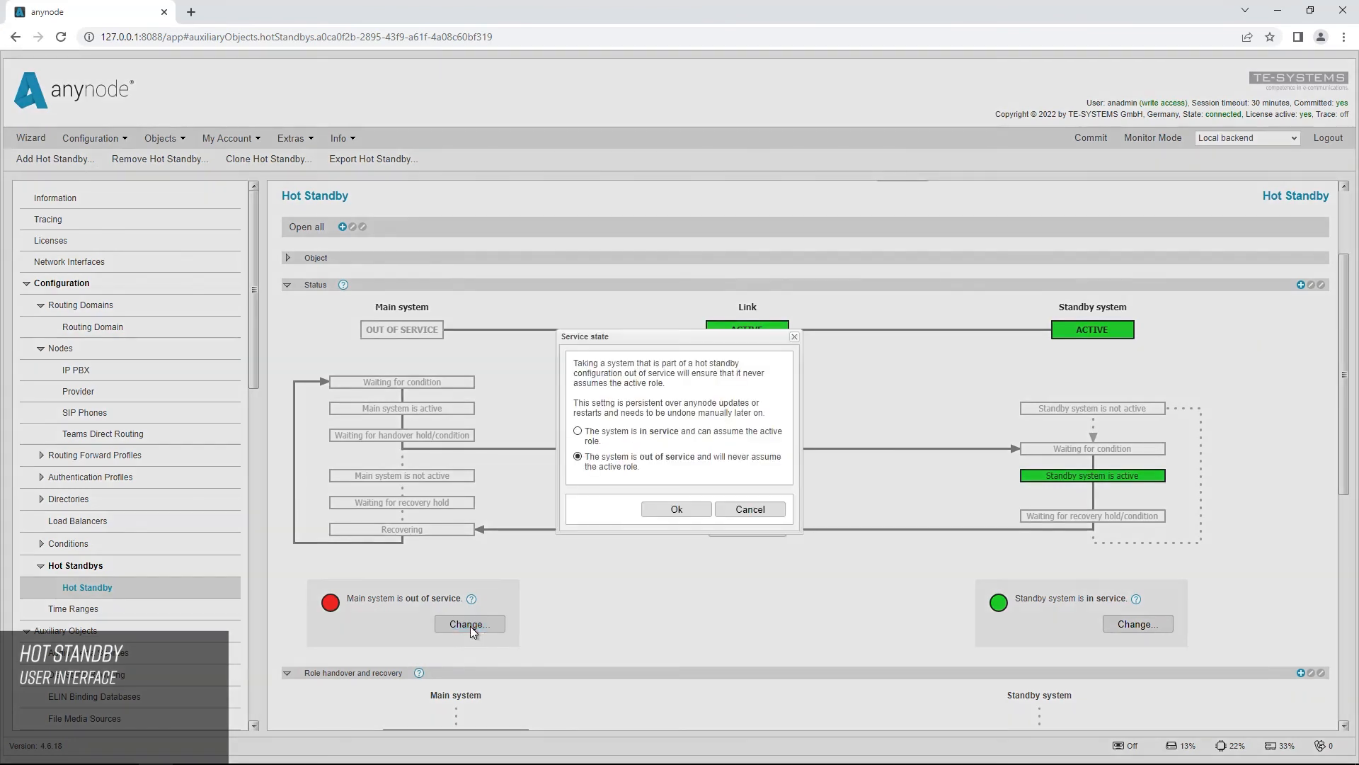
pyautogui.click(579, 432)
pyautogui.click(677, 510)
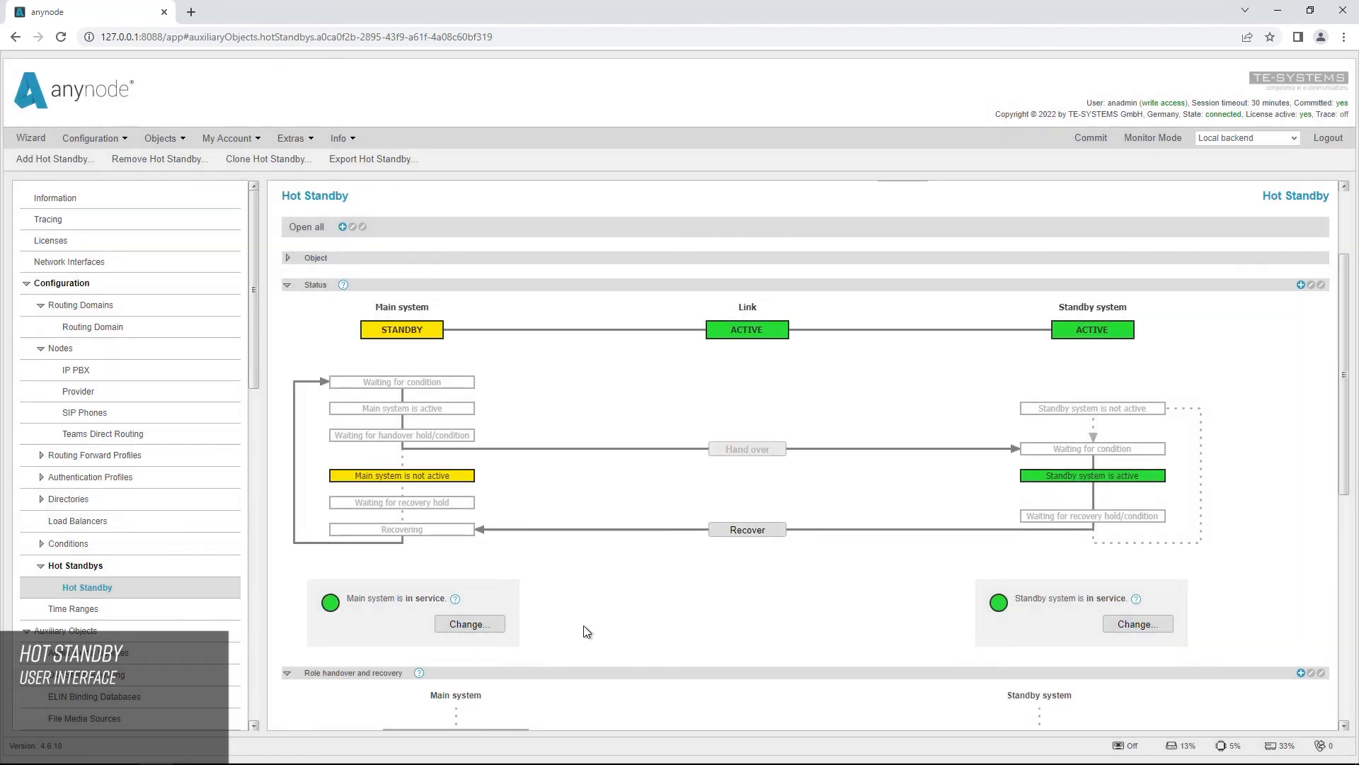
pyautogui.click(775, 538)
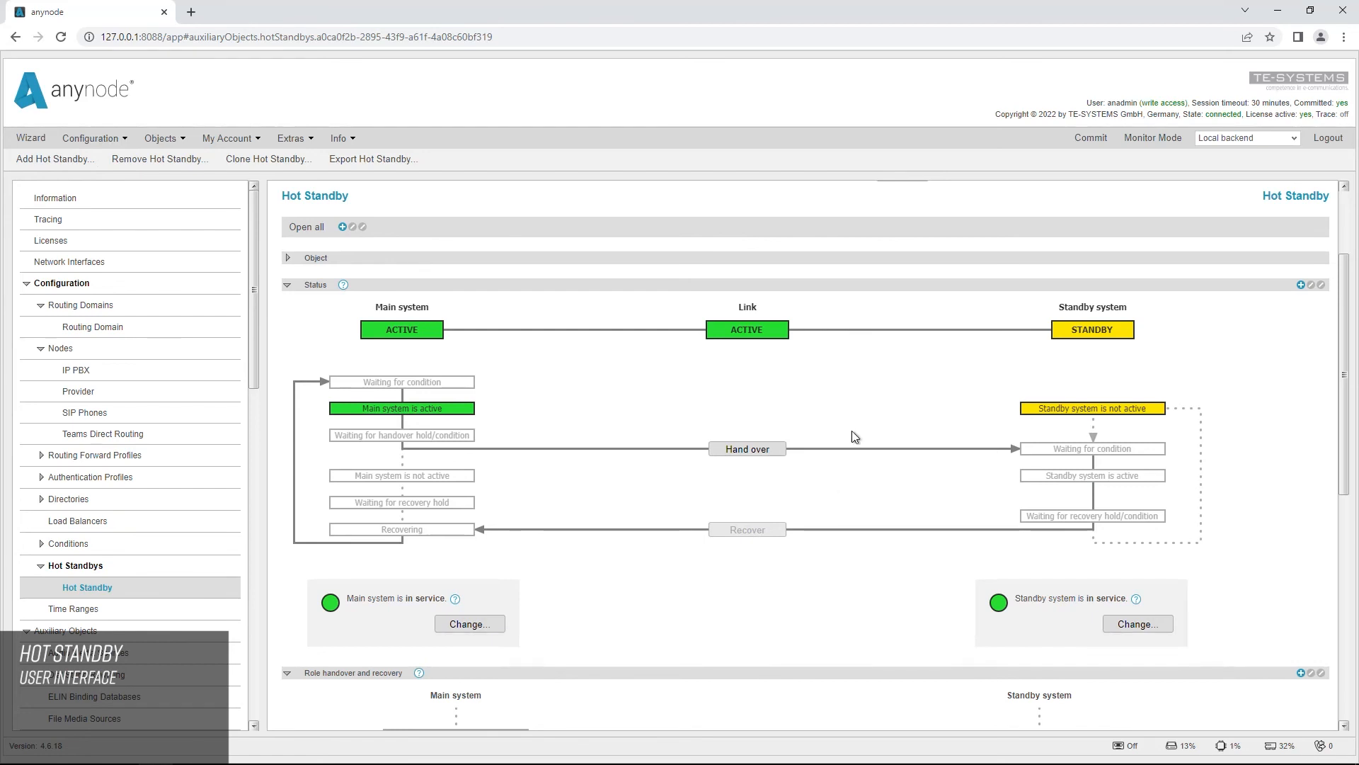
# Step: Check the monitoring dashboard and review the hot standby's role handover and recovery settings
pyautogui.click(1176, 139)
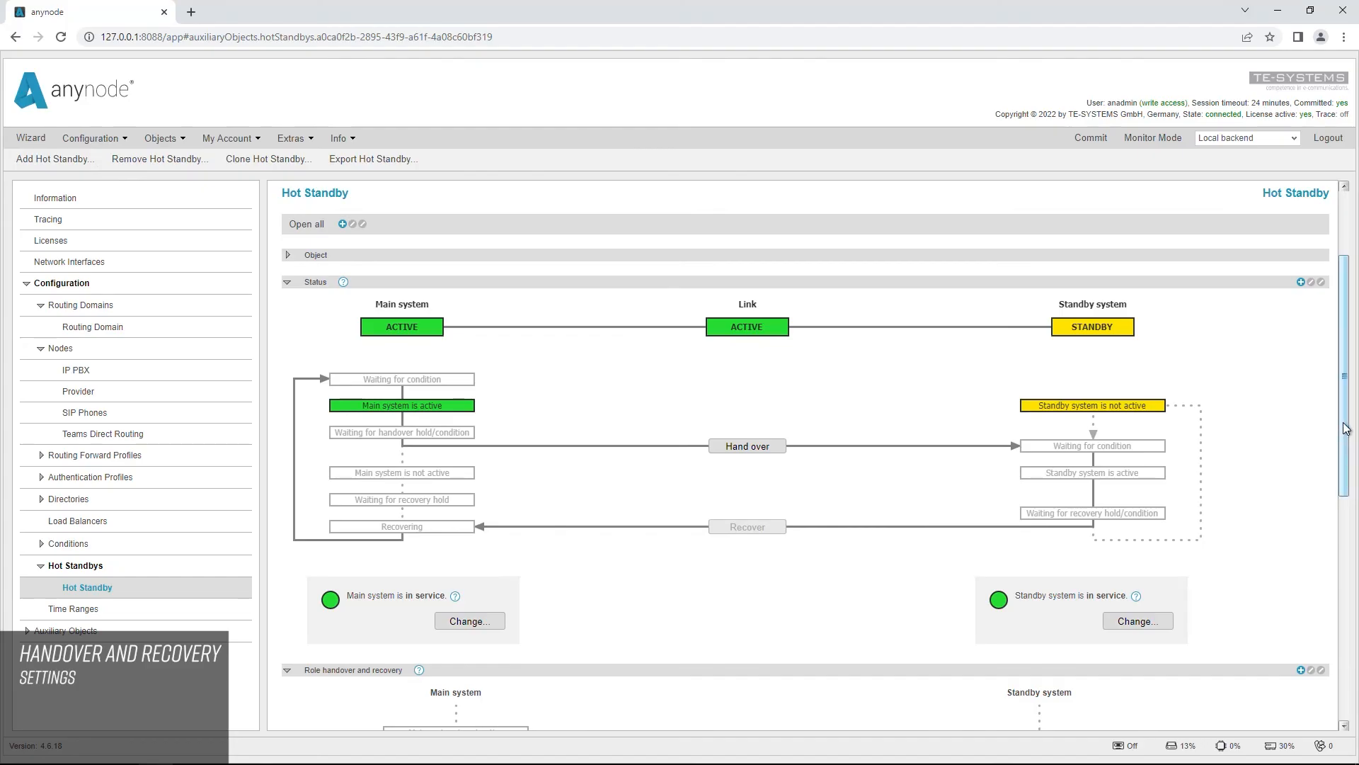
pyautogui.scroll(-2, 1342, 454)
pyautogui.moveTo(1341, 482); pyautogui.dragTo(1355, 641)
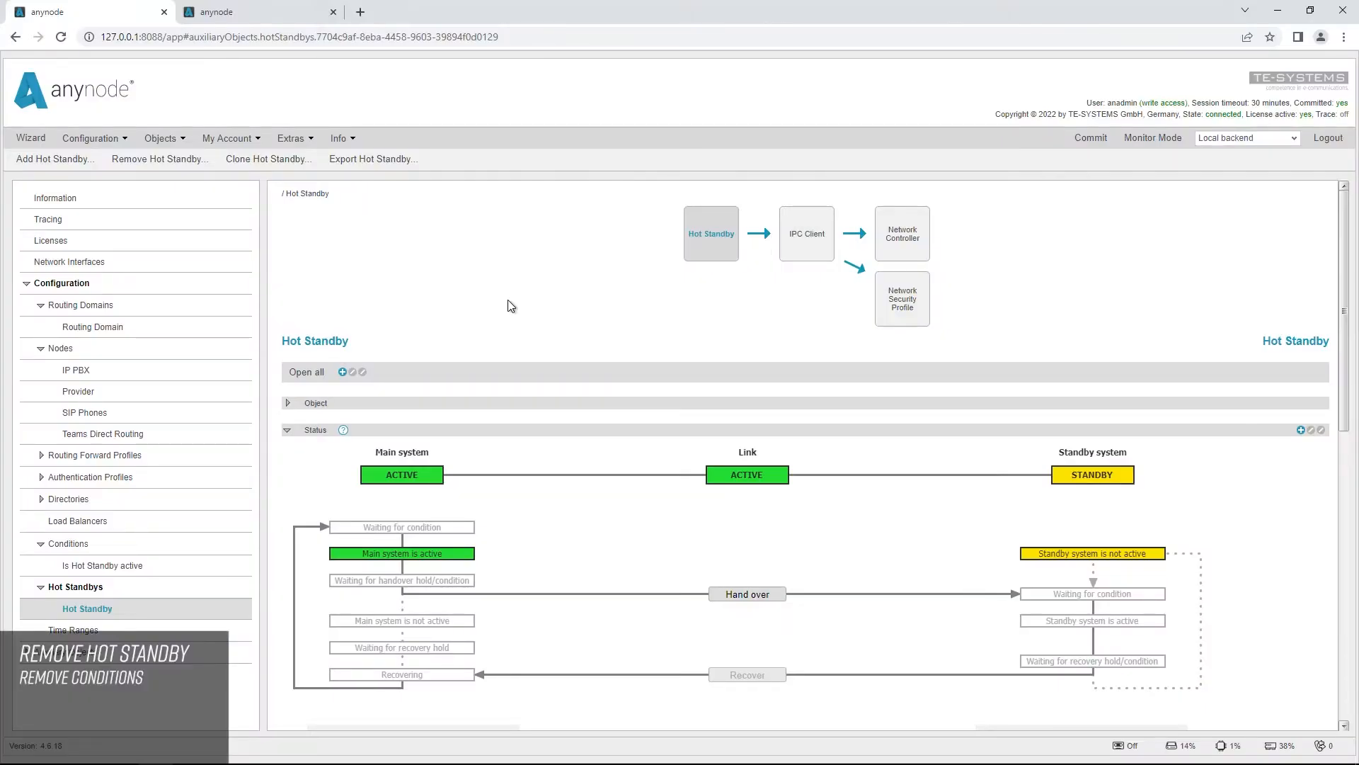
# Step: In the IP PBX node's SIP Node settings, set the operational state condition to [none]
pyautogui.click(78, 373)
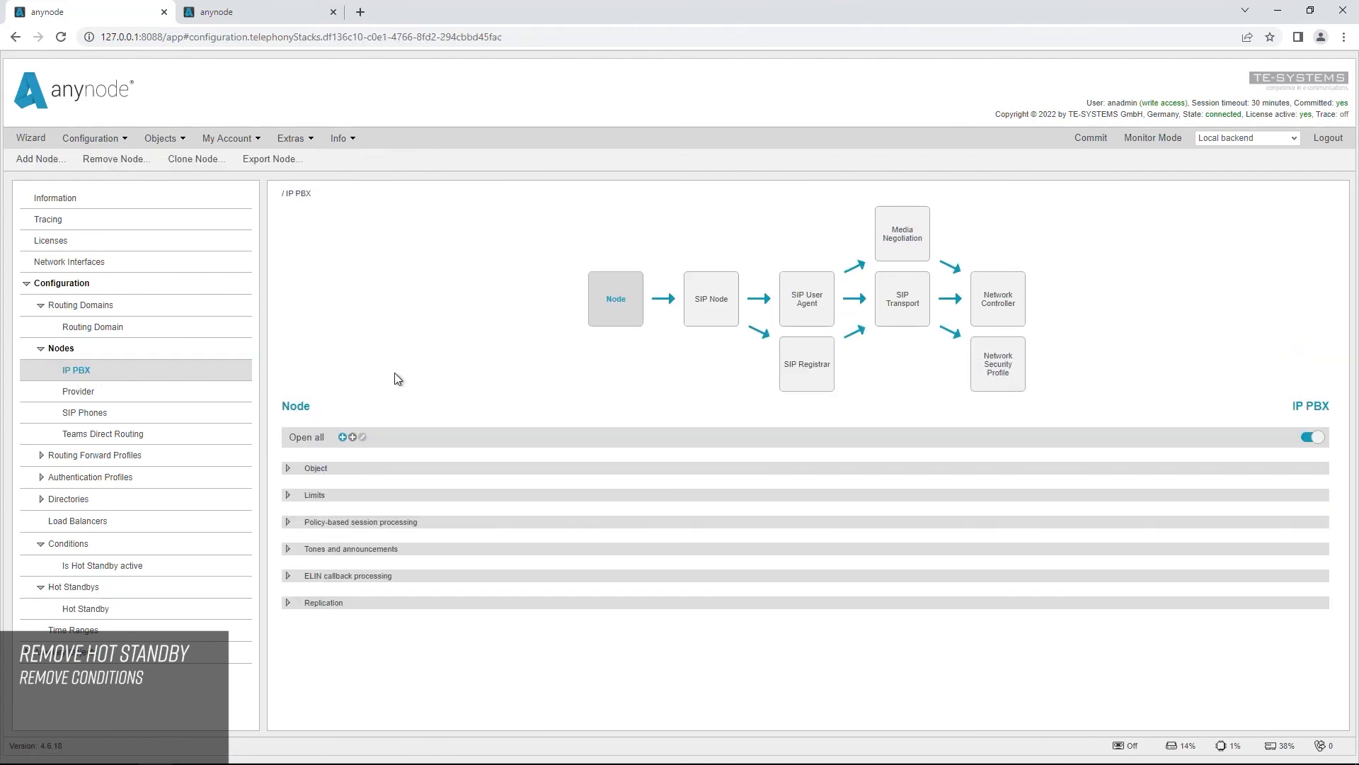
pyautogui.click(712, 312)
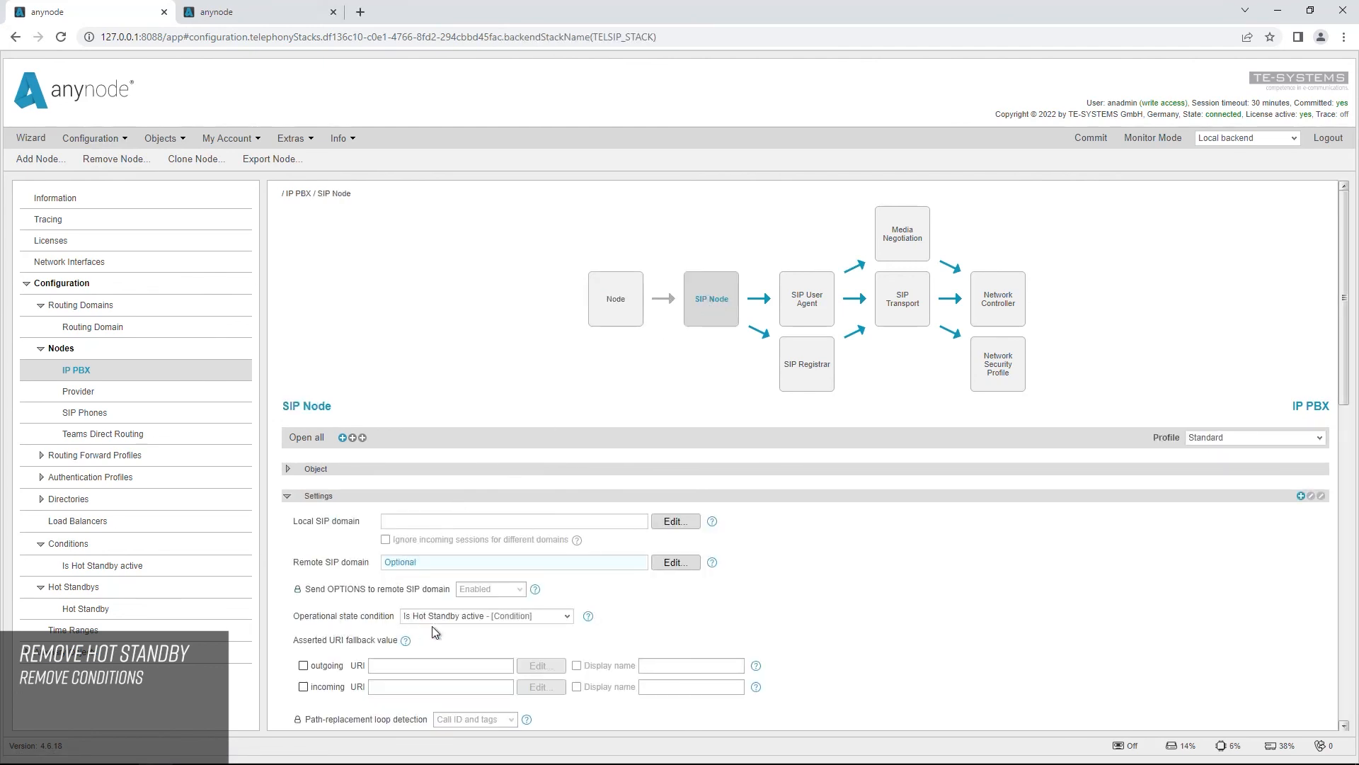
pyautogui.click(567, 617)
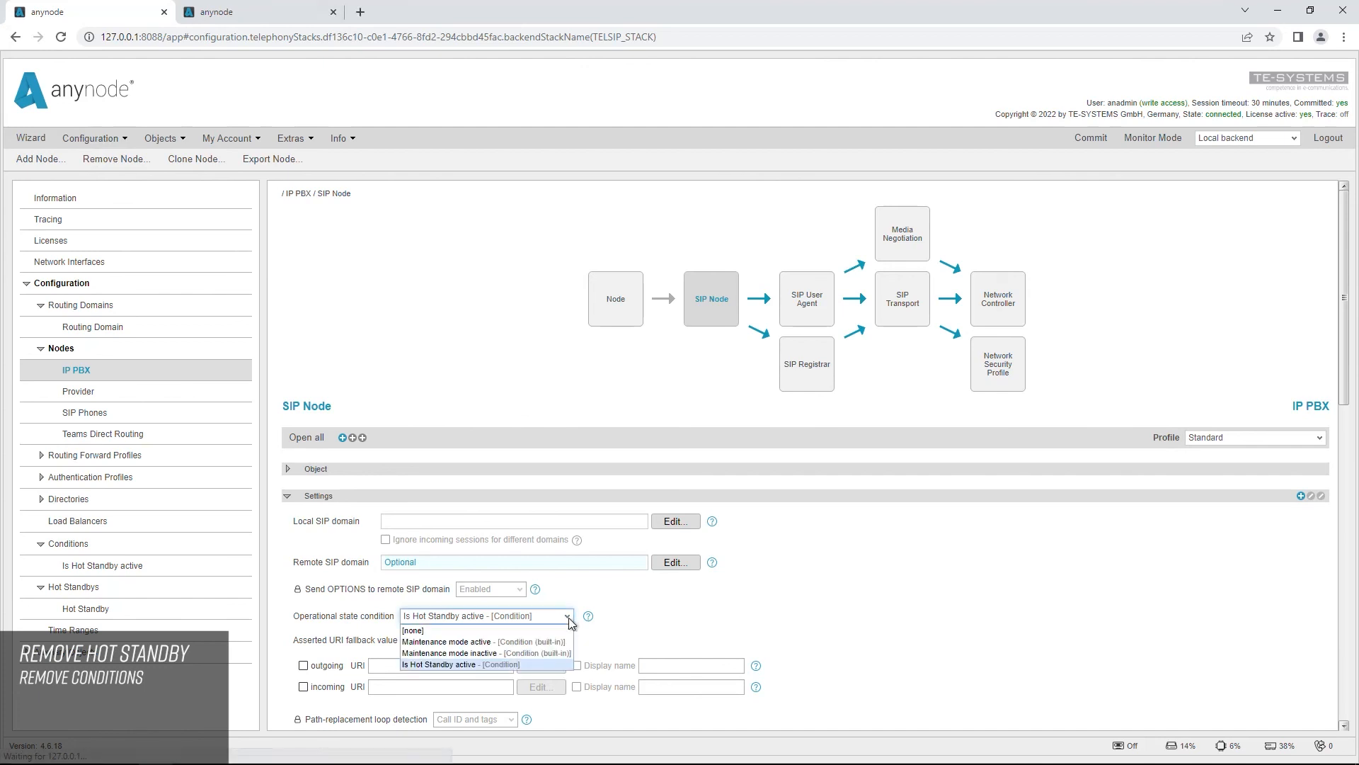
pyautogui.click(519, 631)
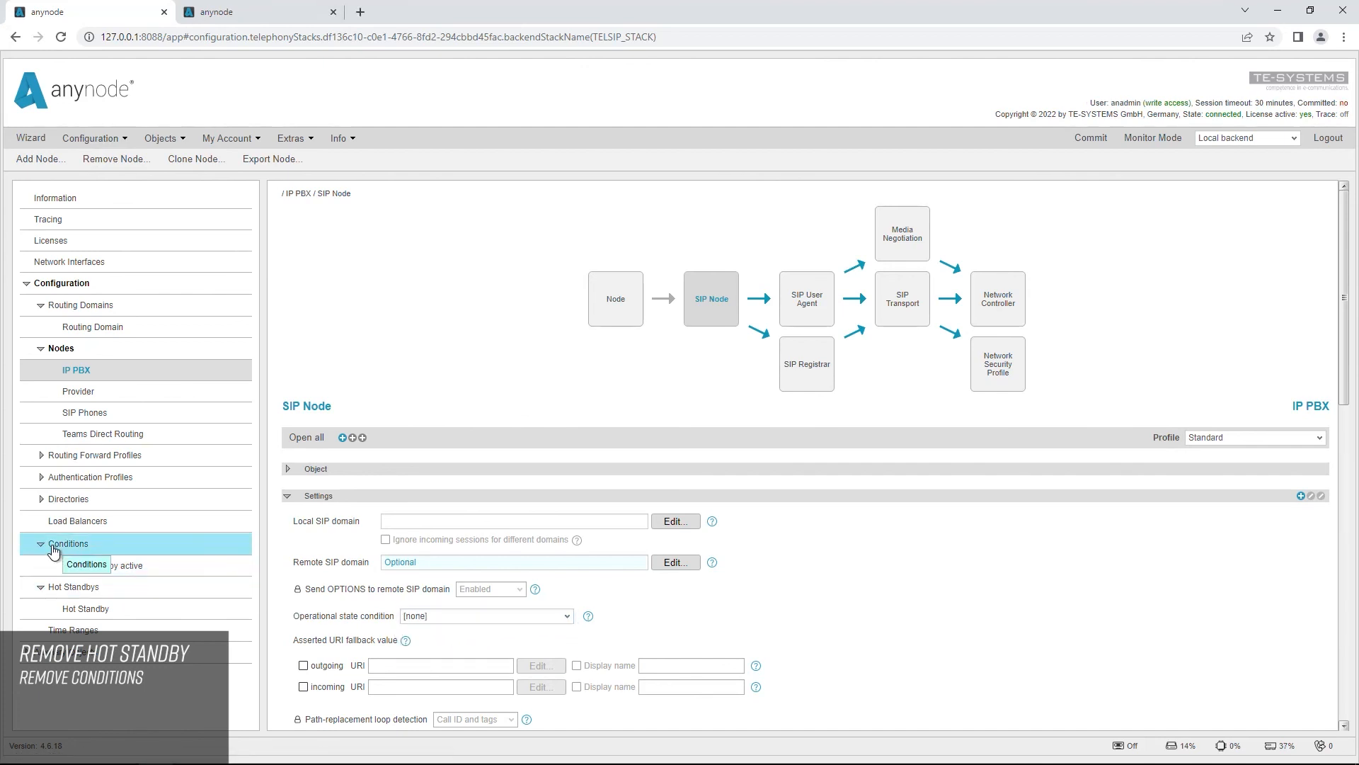
# Step: Remove the Is Hot Standby active condition together with the Hot Standby, its IPC Client, Network Controller and Network Security Profile, and commit the configuration
pyautogui.click(82, 565)
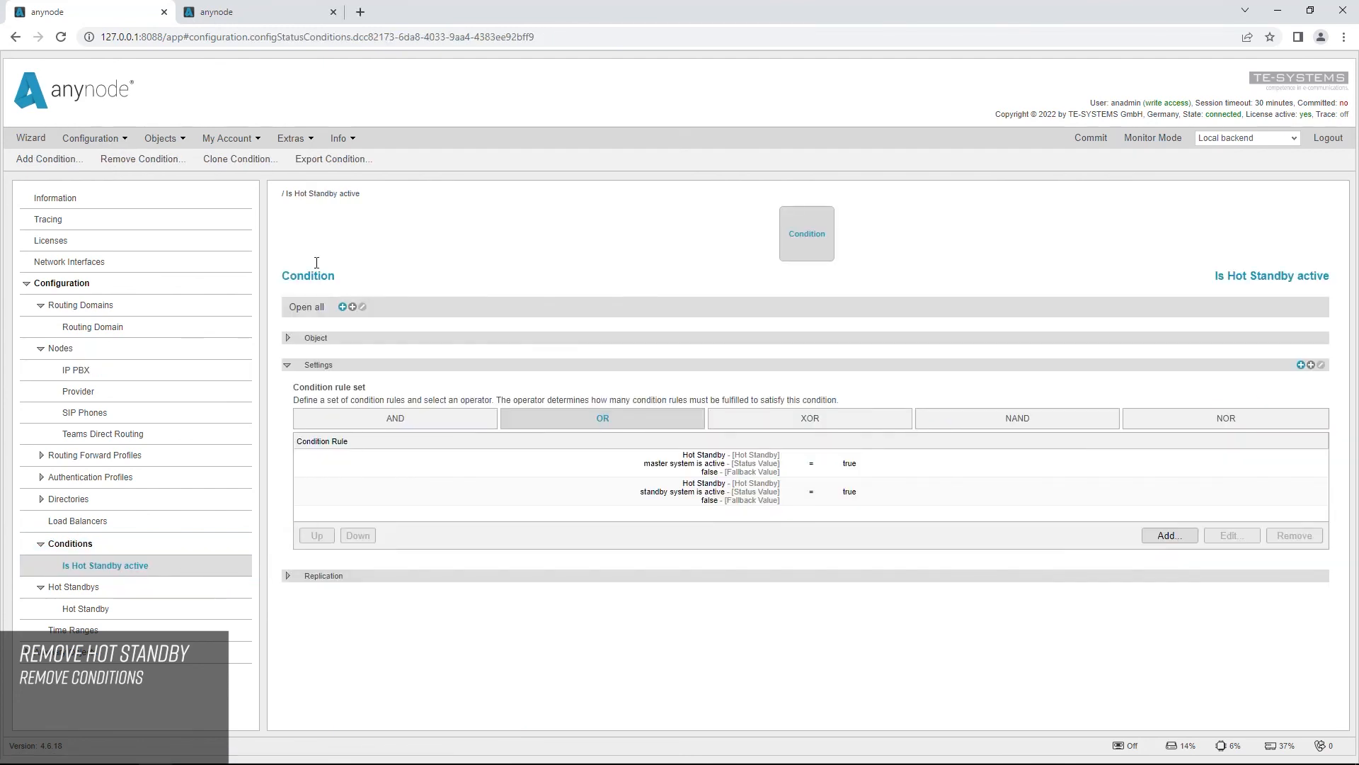
pyautogui.click(169, 163)
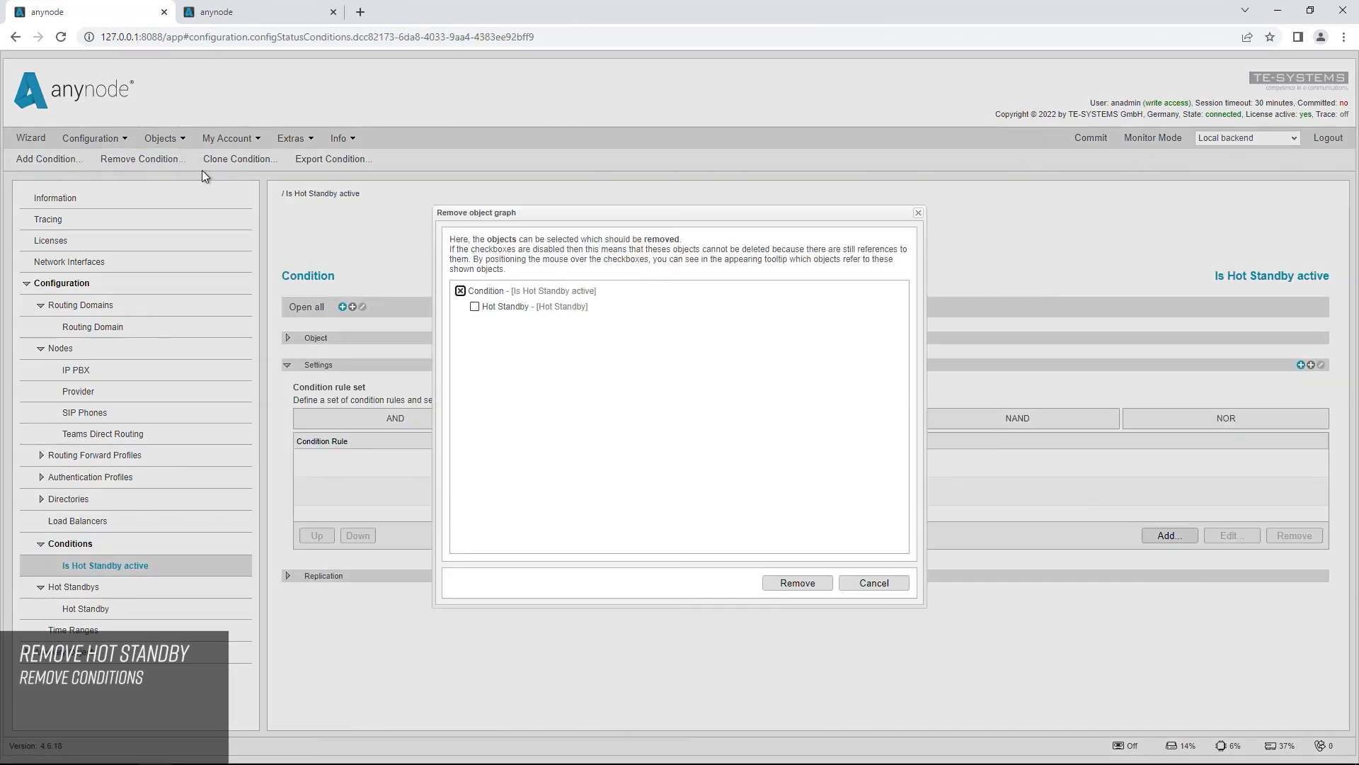
pyautogui.click(475, 308)
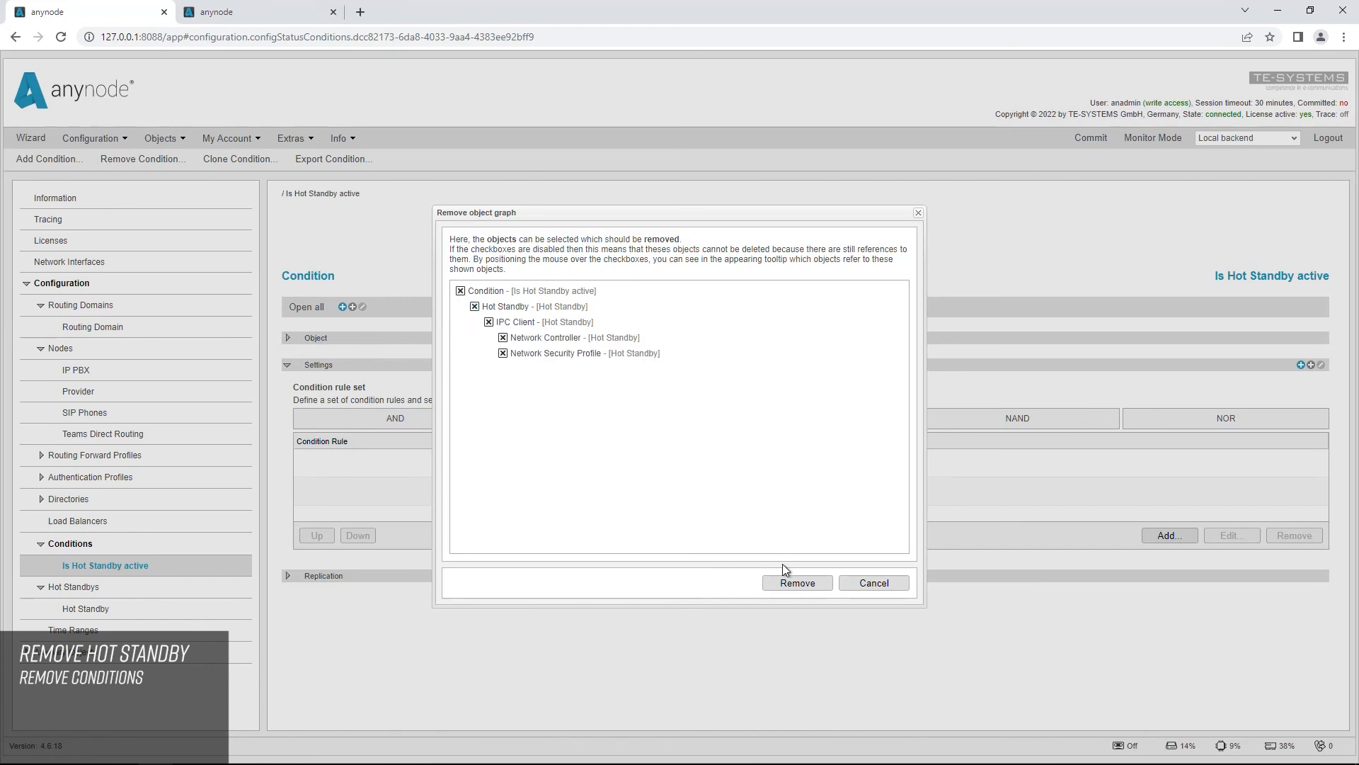
pyautogui.click(798, 585)
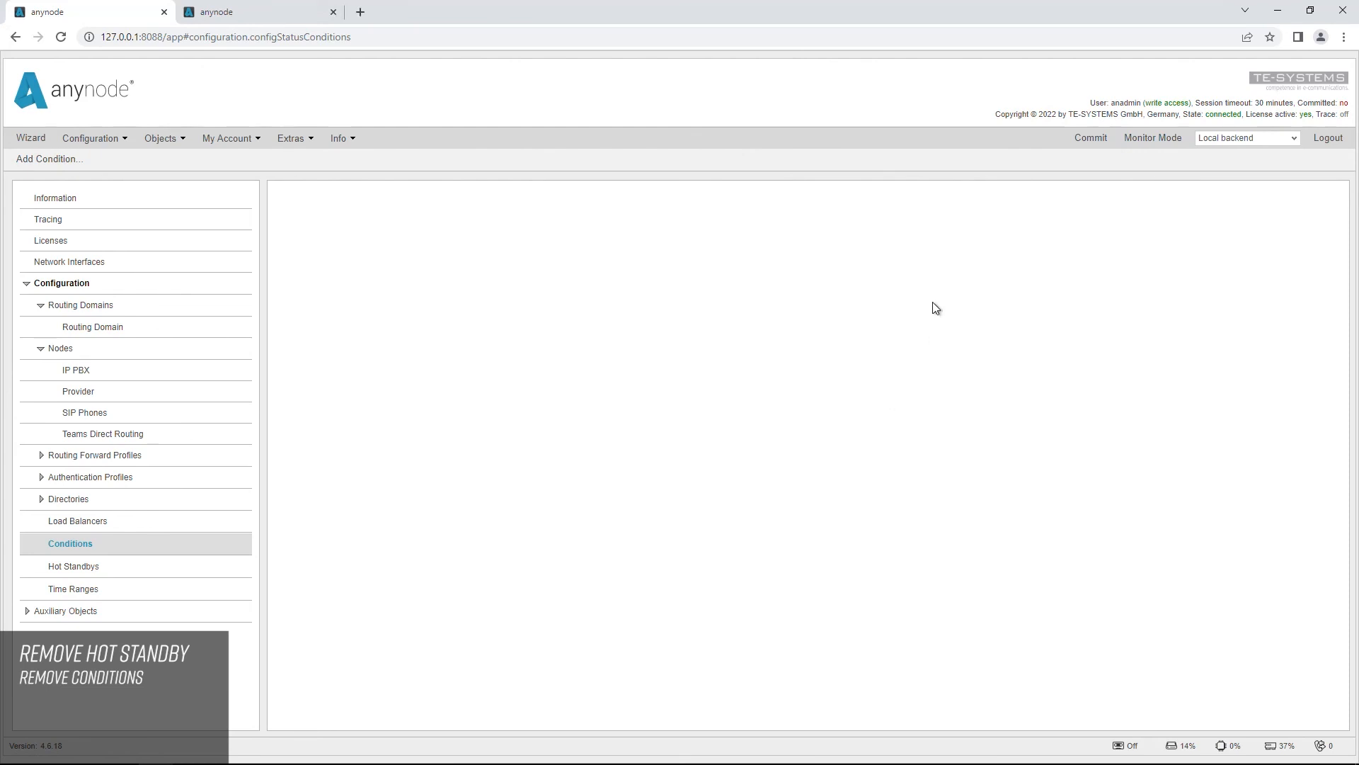
pyautogui.click(1087, 138)
# Step: Delete the Replica backend from the list of remote backends and confirm the change
pyautogui.click(300, 140)
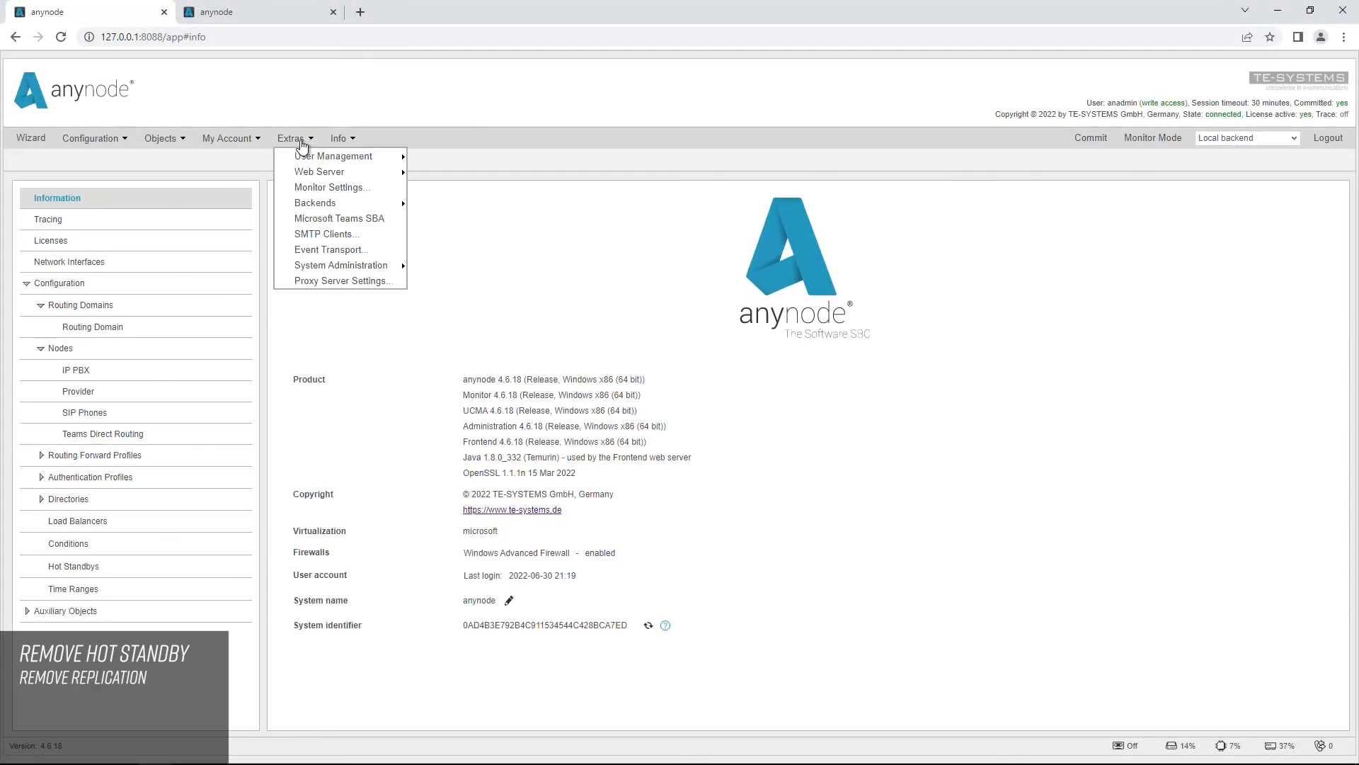
pyautogui.moveTo(347, 200)
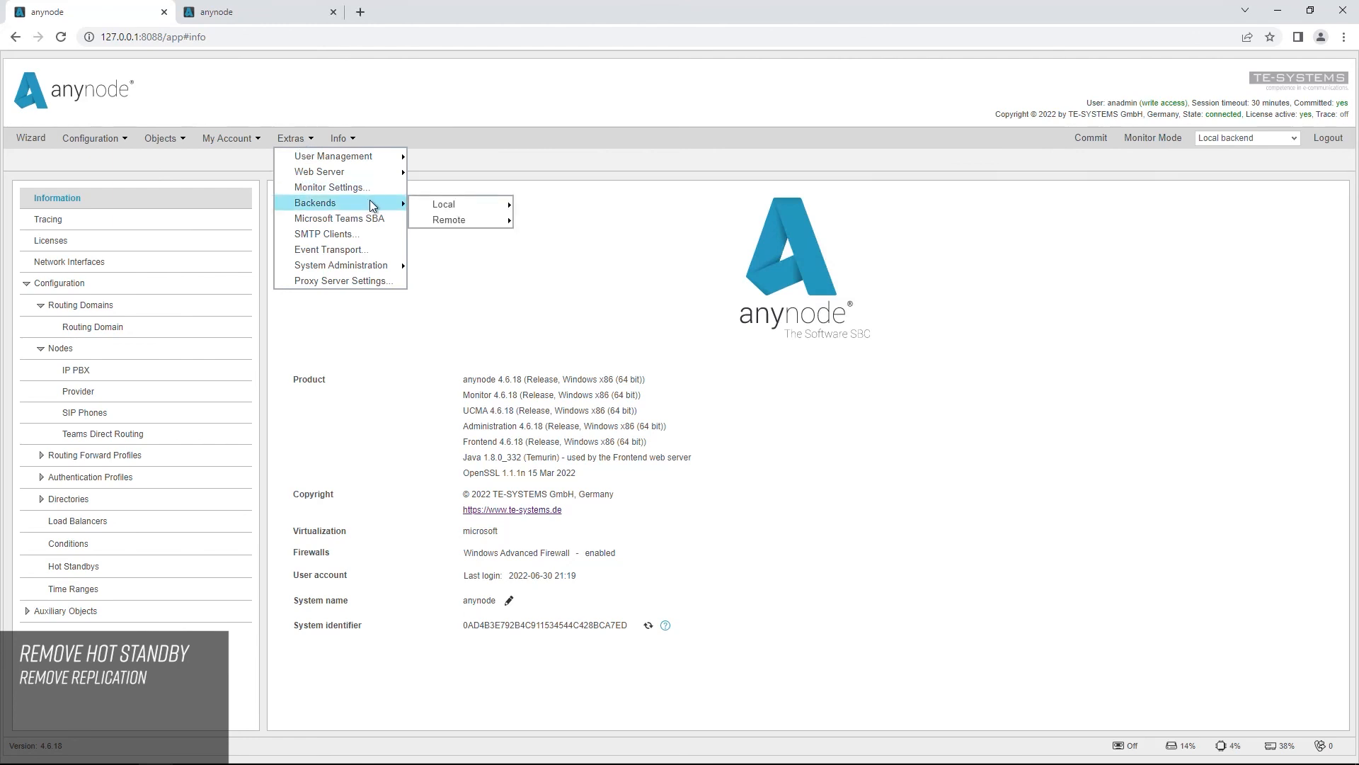
pyautogui.moveTo(457, 219)
pyautogui.click(604, 220)
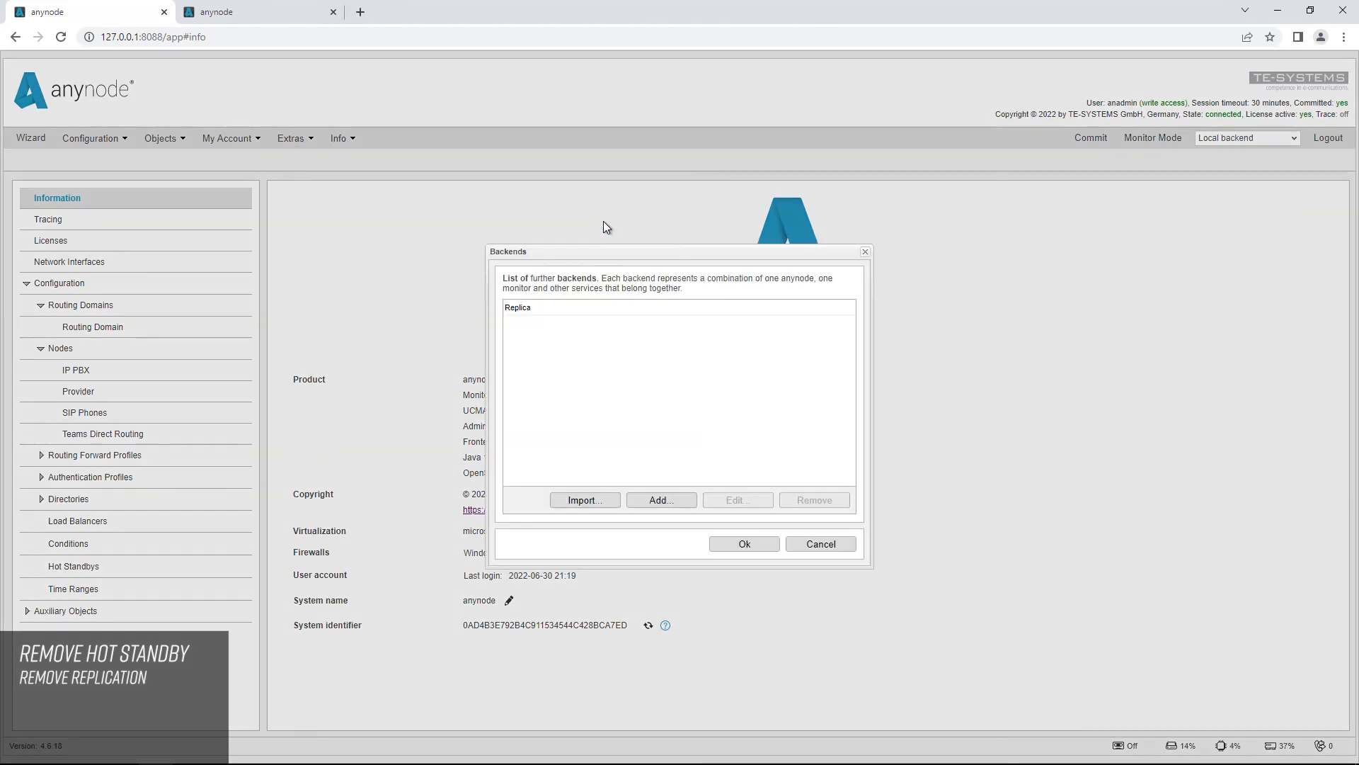
pyautogui.click(529, 309)
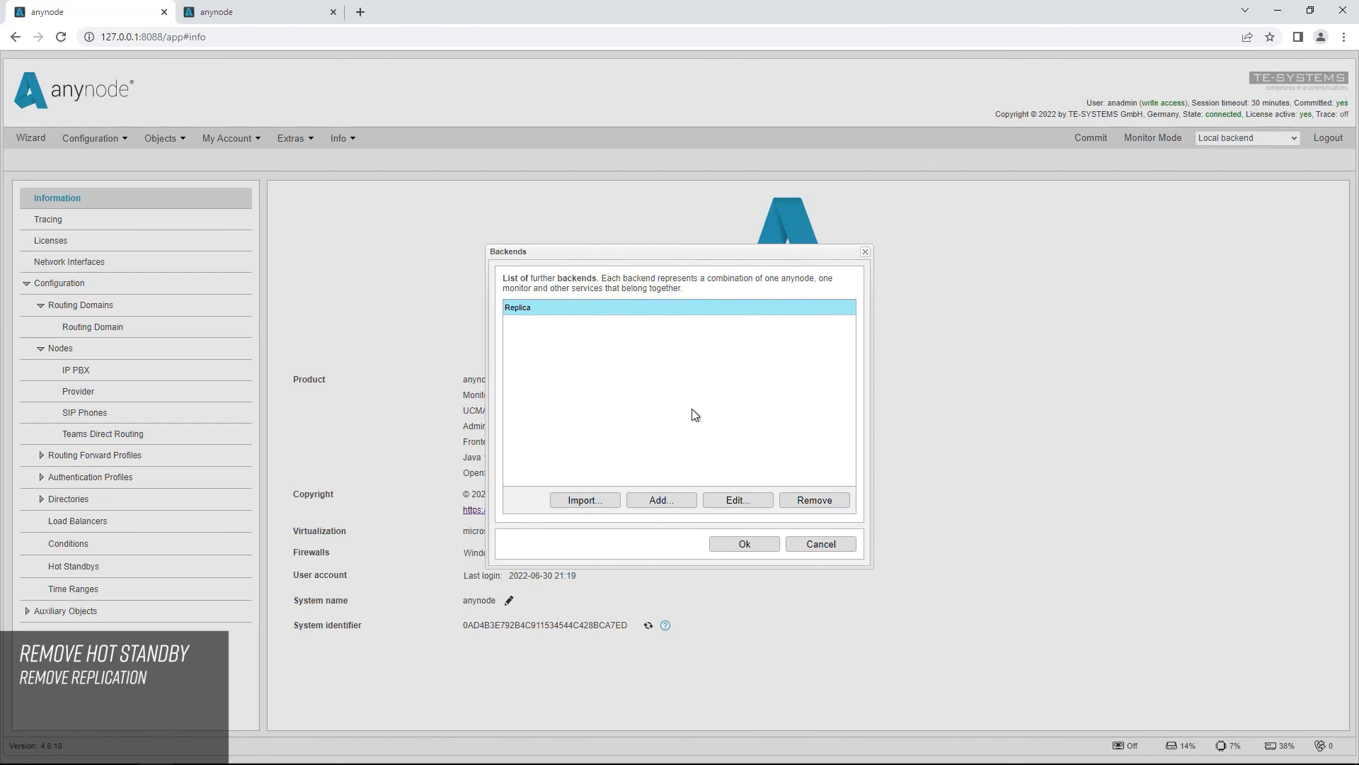
pyautogui.click(841, 505)
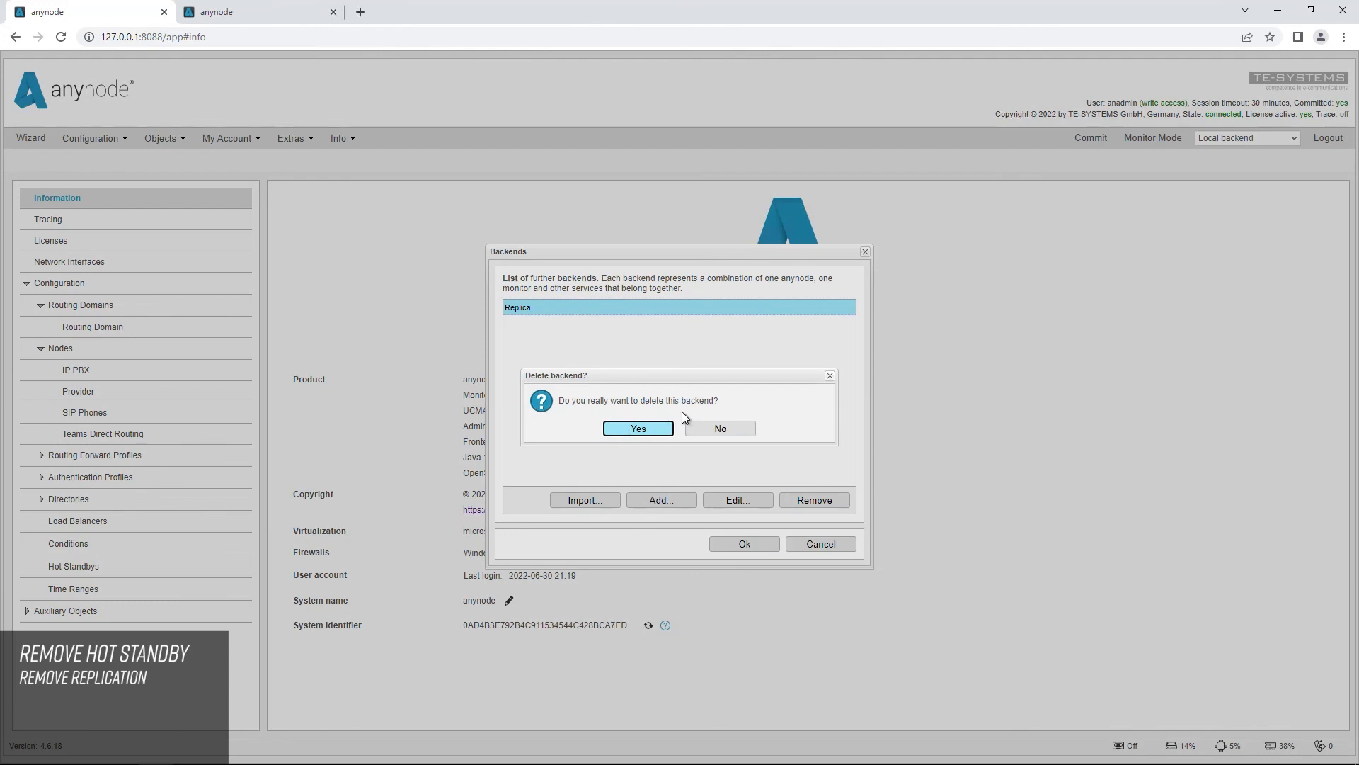
pyautogui.click(651, 430)
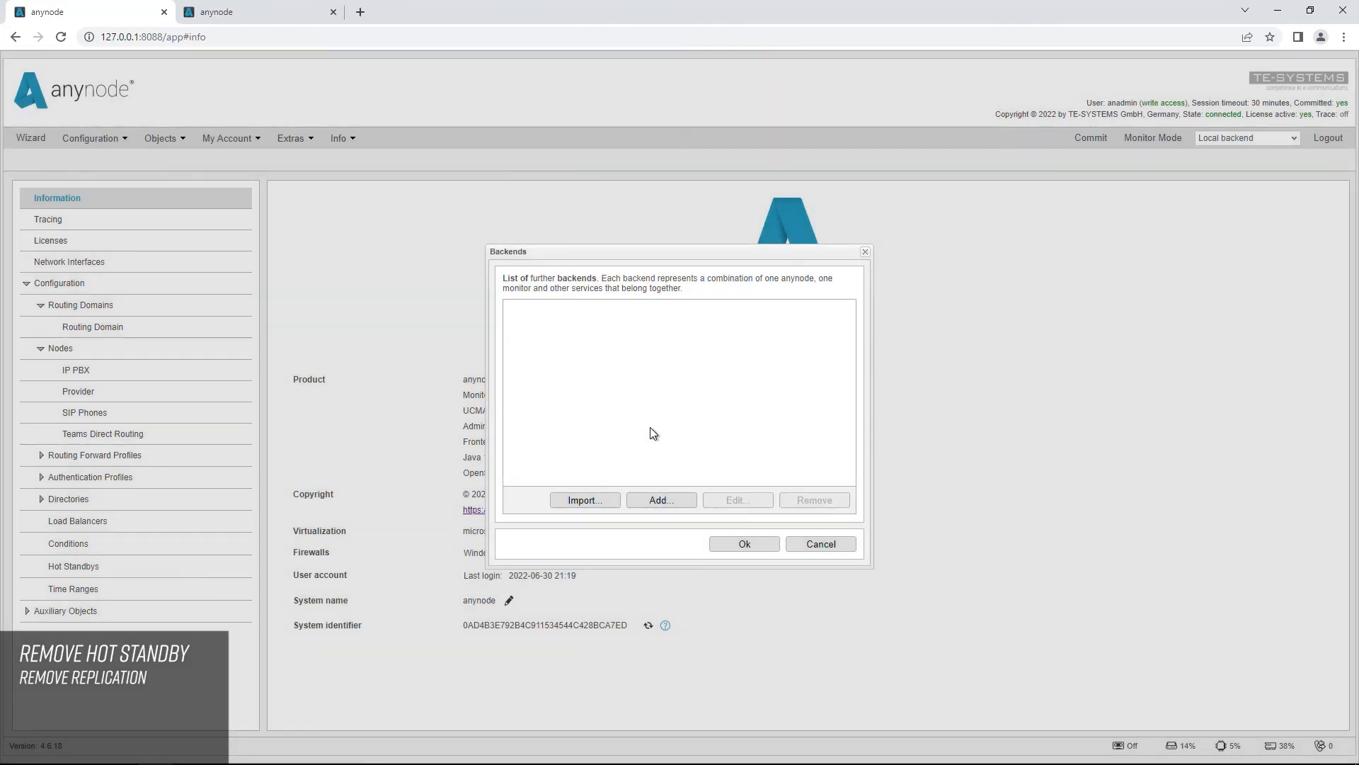
pyautogui.click(758, 539)
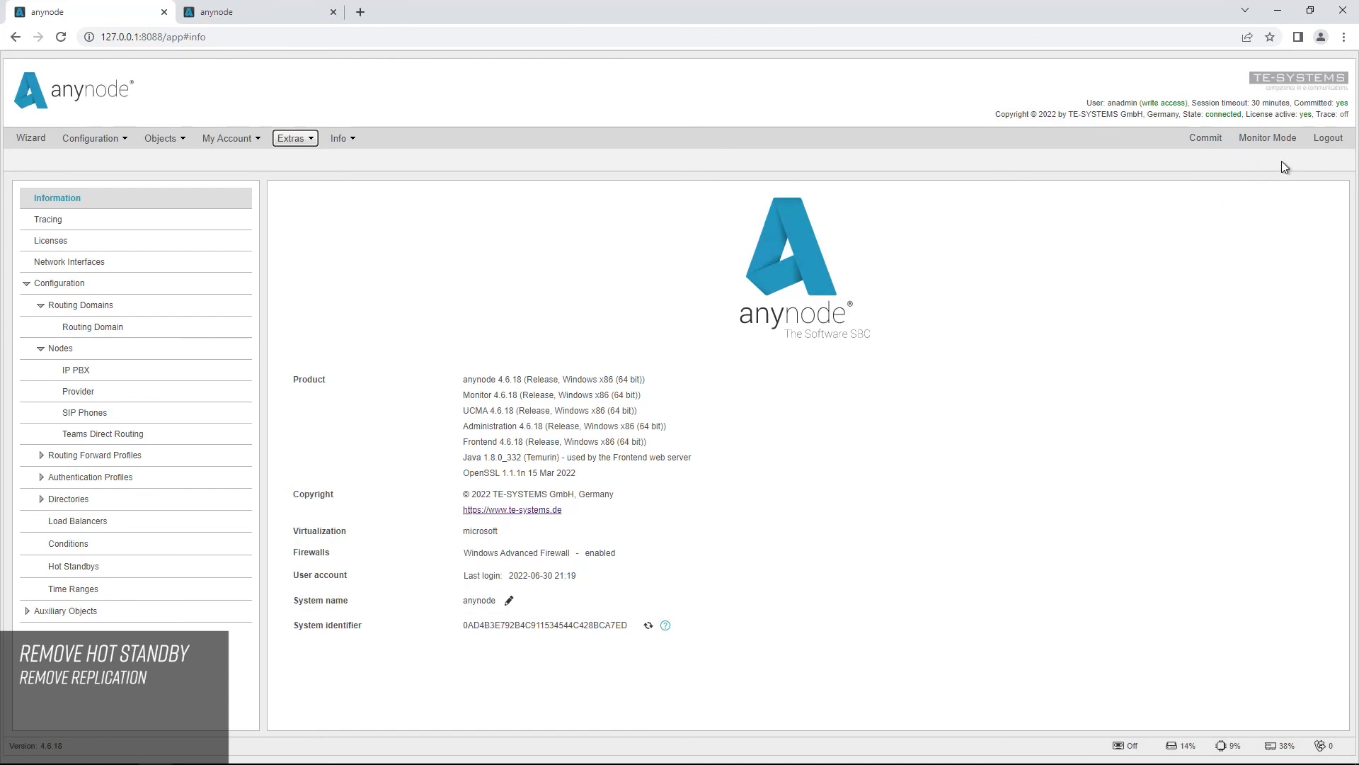
# Step: Switch to the replica system at 10.1.9.28 and delete the Replica connector from its local connectors
pyautogui.click(228, 22)
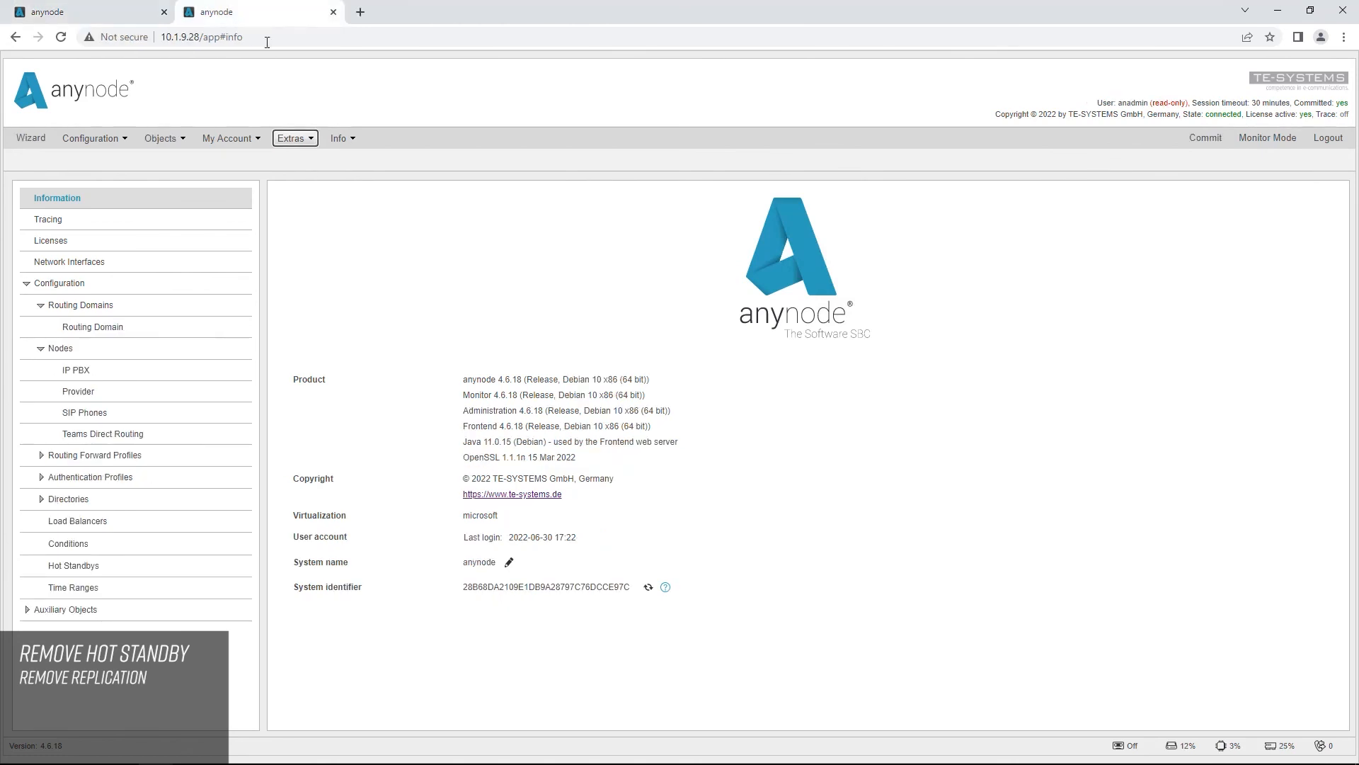
pyautogui.click(312, 139)
pyautogui.moveTo(345, 204)
pyautogui.moveTo(466, 207)
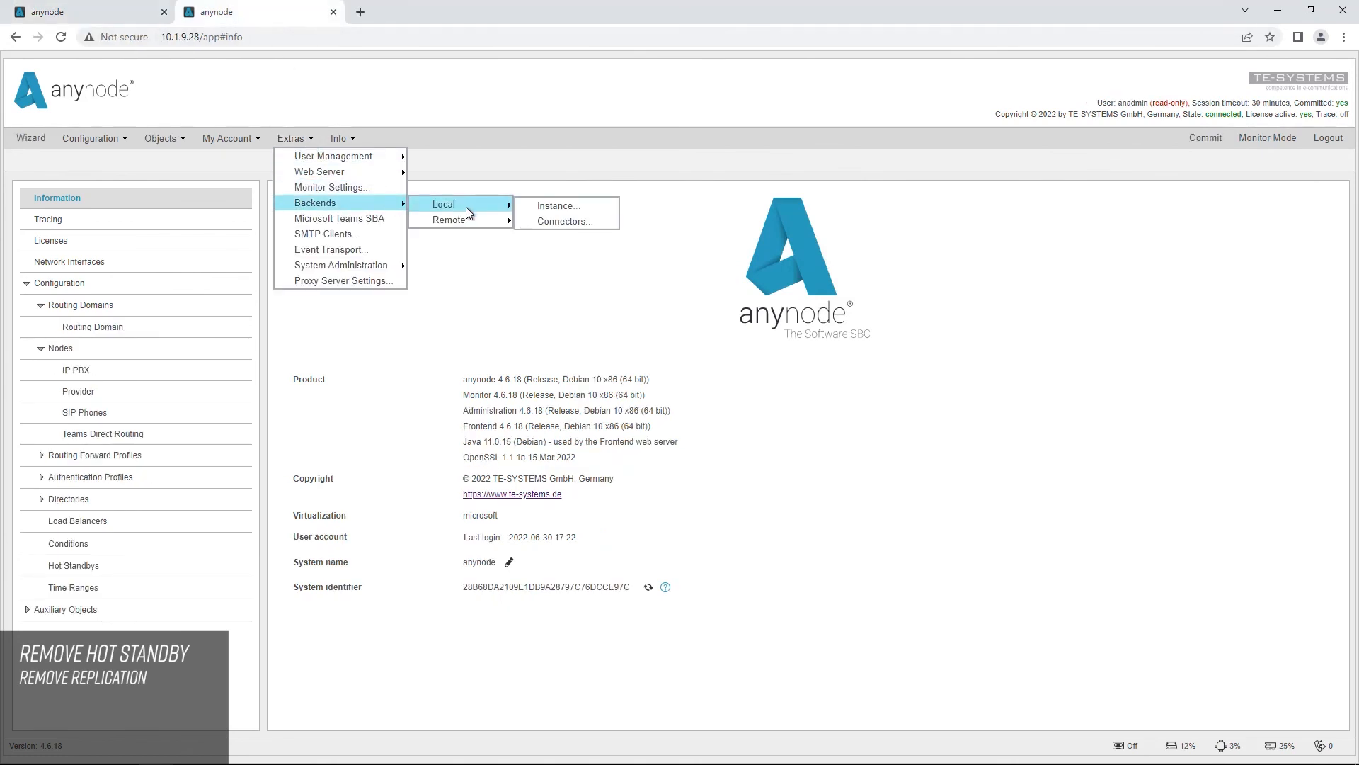
pyautogui.click(565, 223)
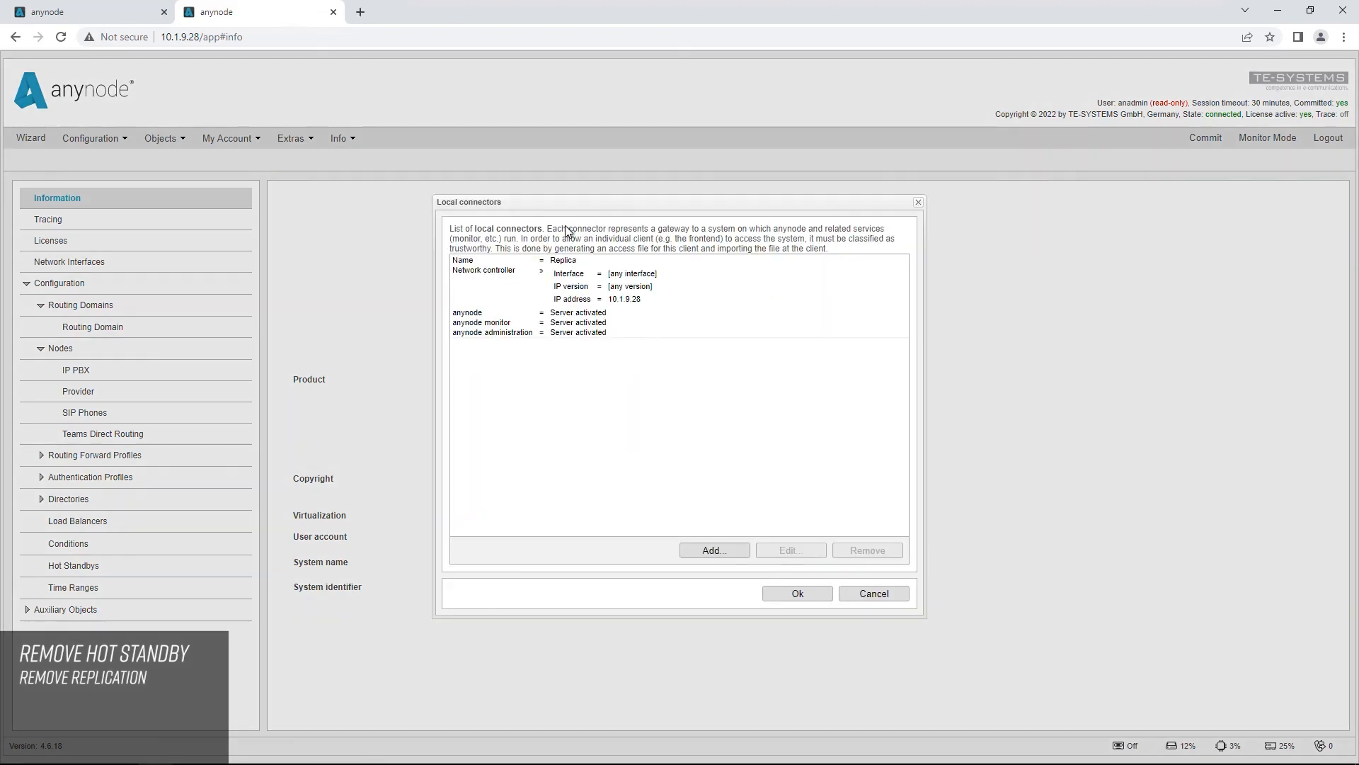
pyautogui.click(589, 299)
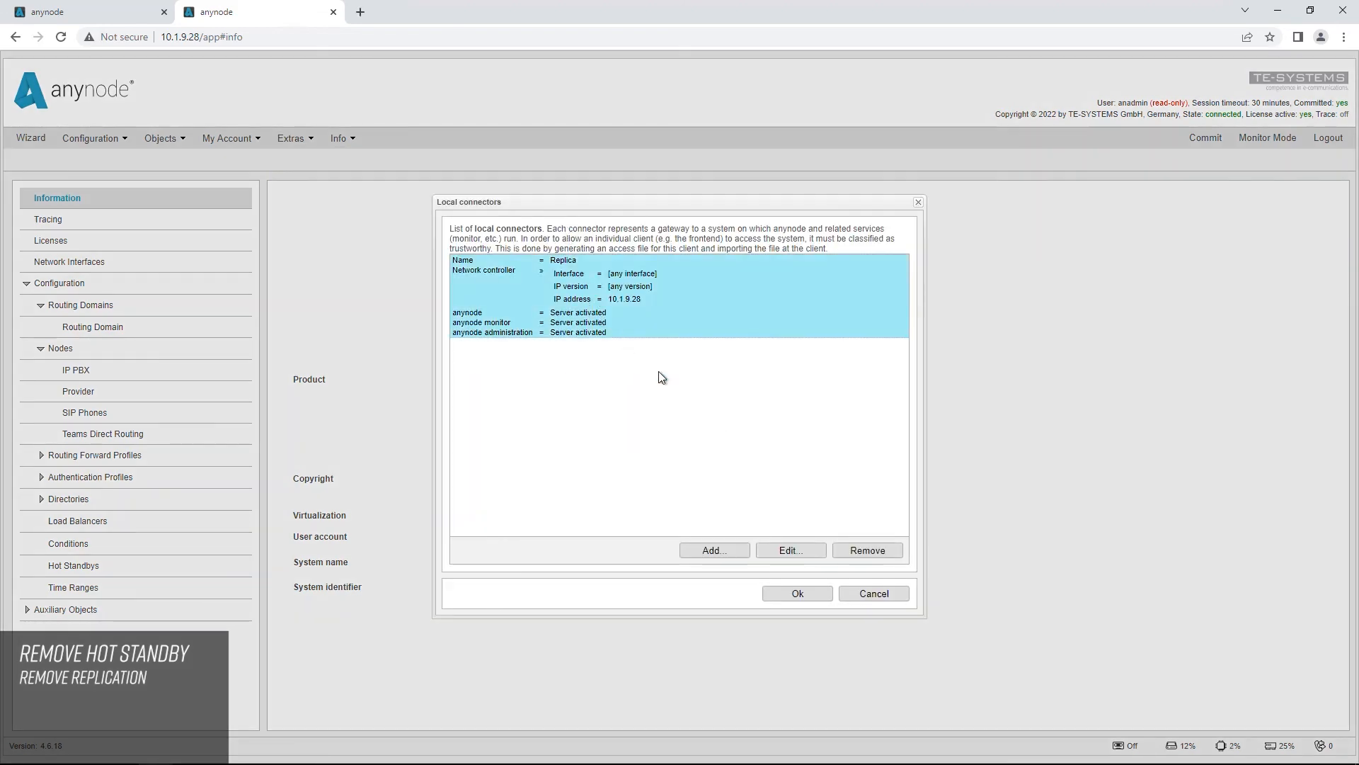
pyautogui.click(868, 552)
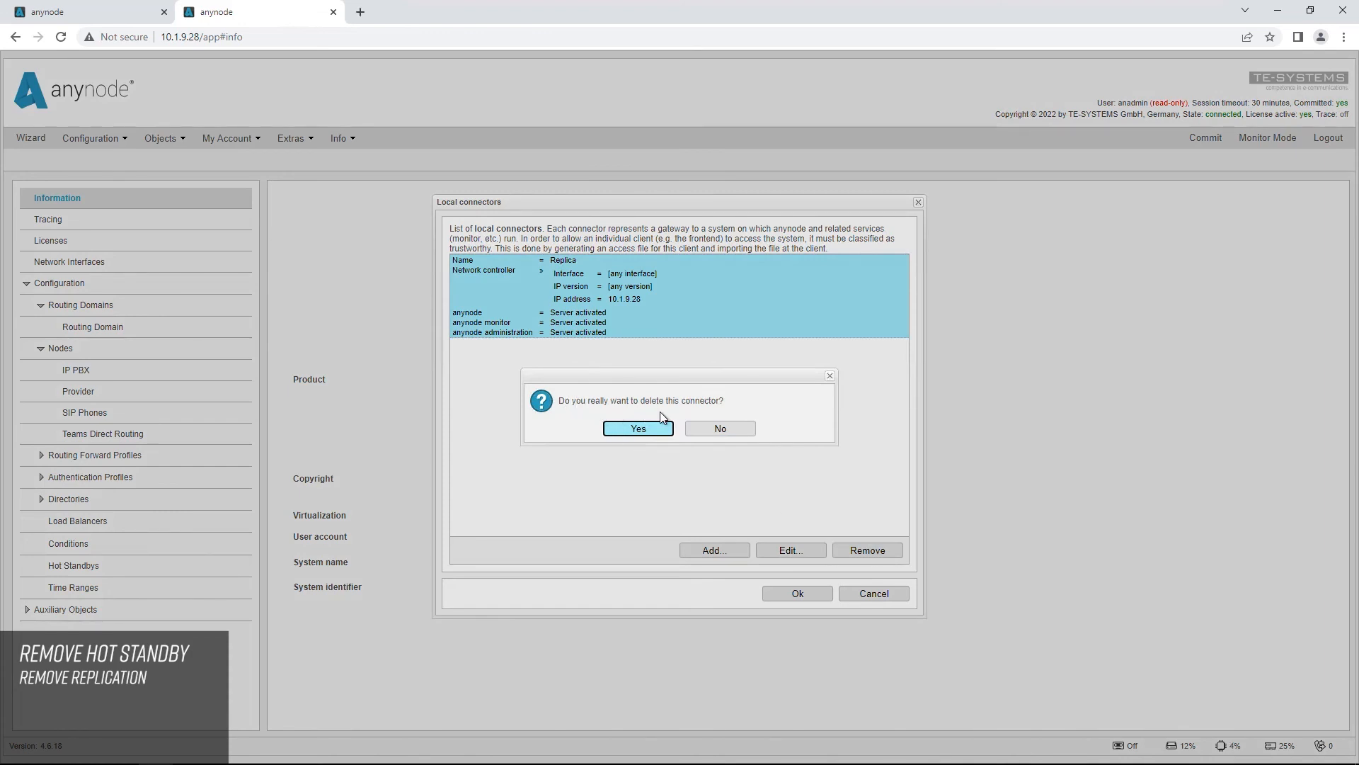
pyautogui.click(639, 428)
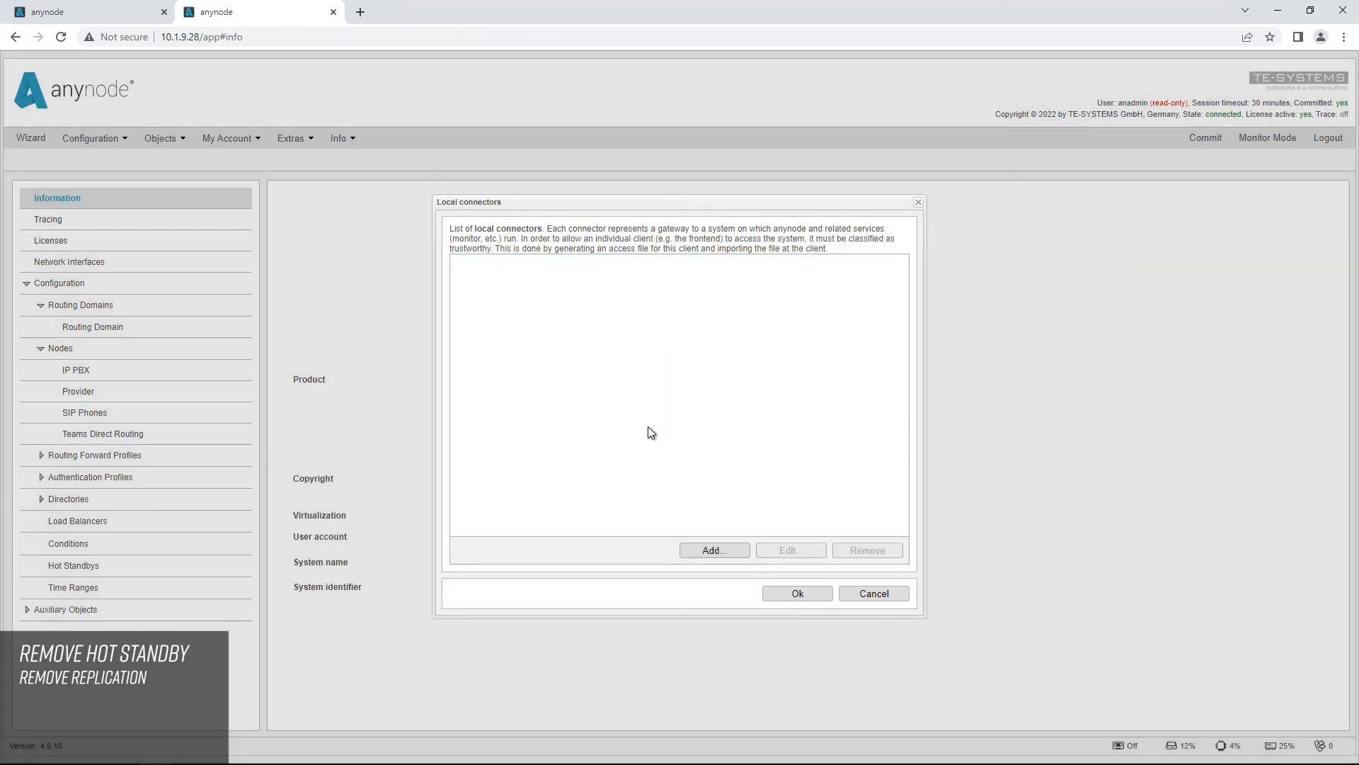
pyautogui.click(804, 598)
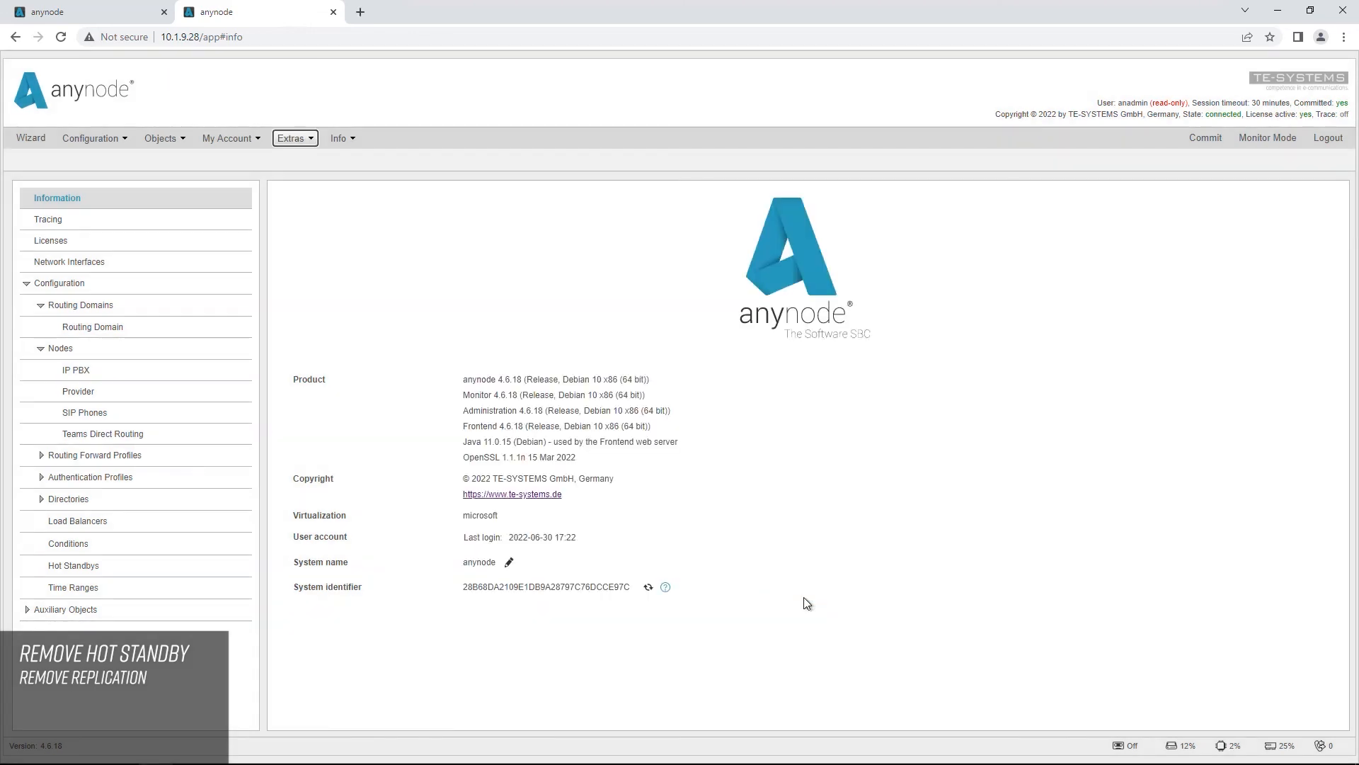
# Step: Obtain write access to the configuration on the replica system
pyautogui.click(113, 138)
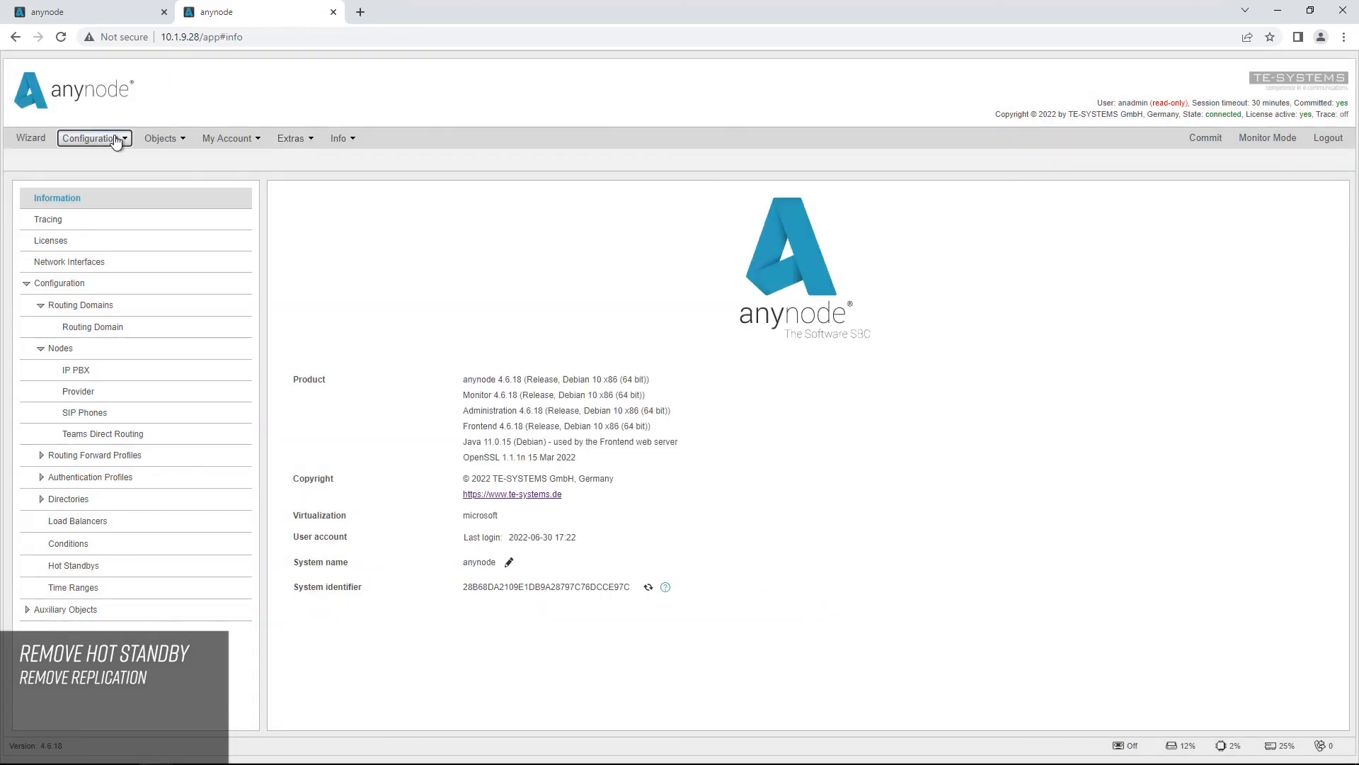
pyautogui.click(116, 184)
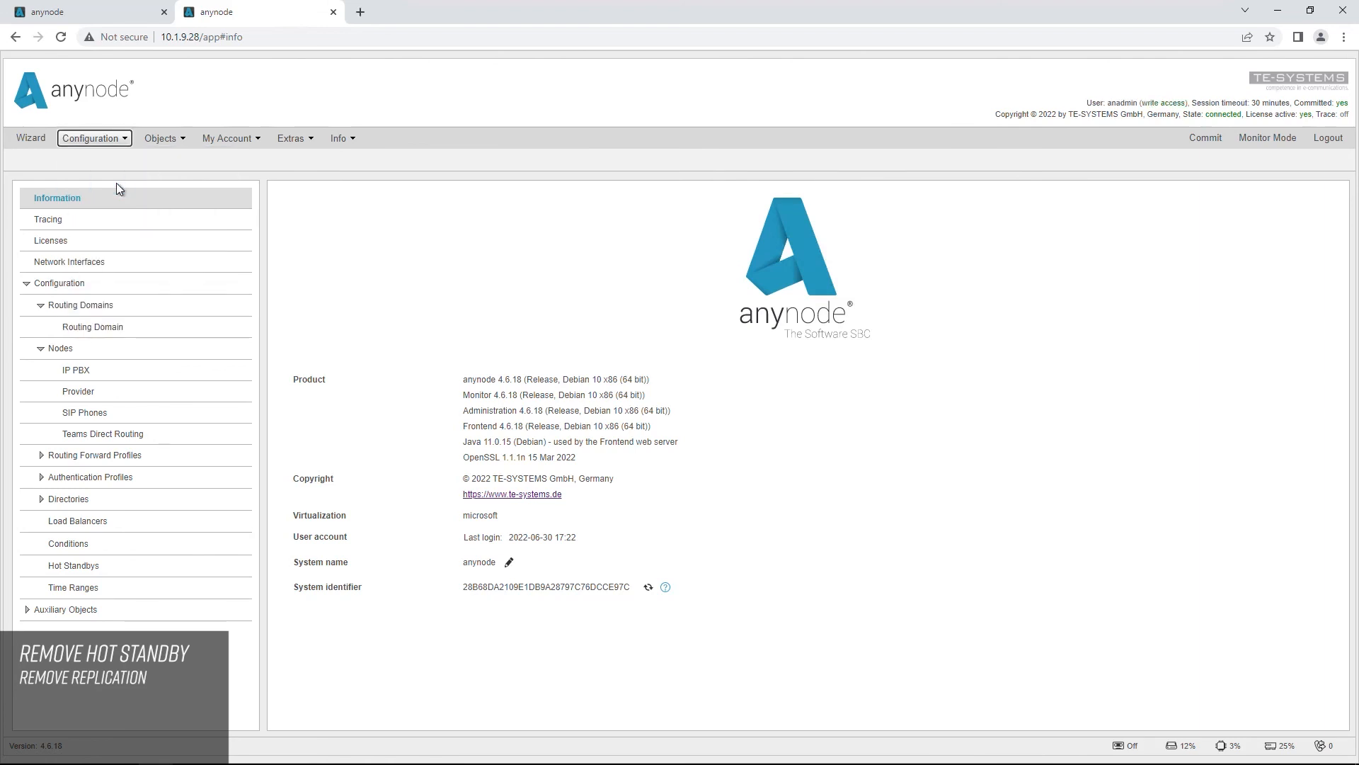